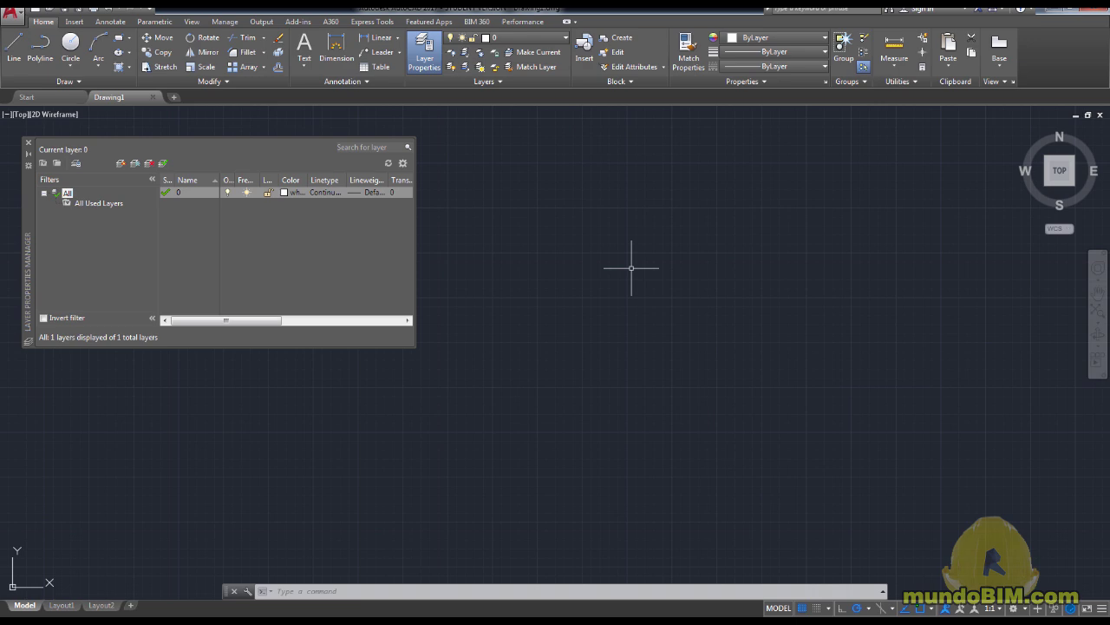
Step: Run the crear-capas script on the drawing and look through the layers in the layer manager
left_click(473, 226)
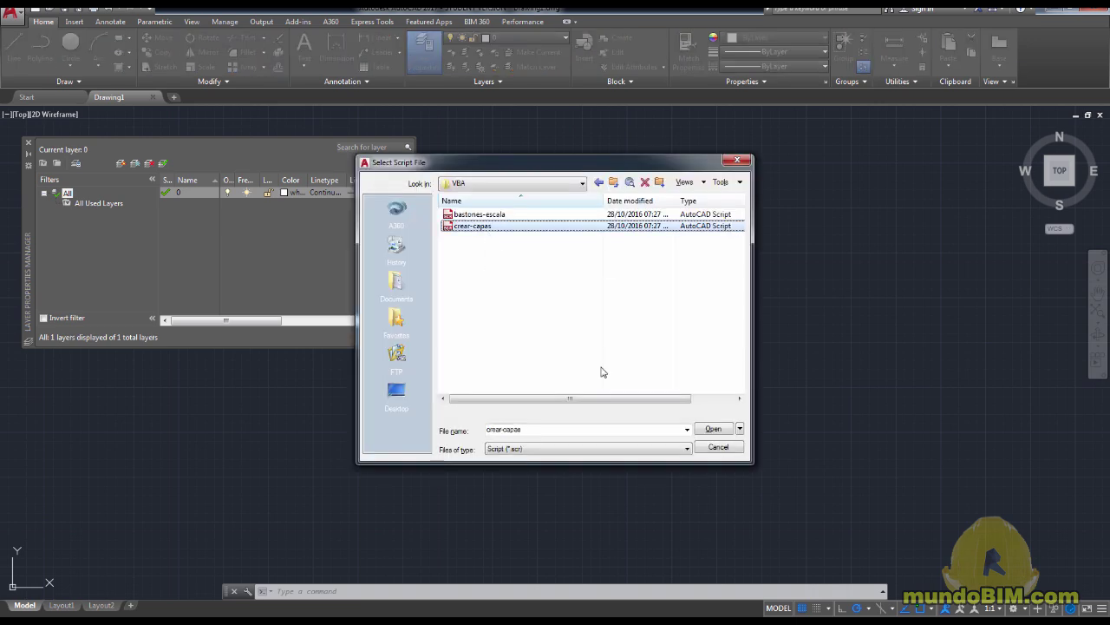
left_click(718, 431)
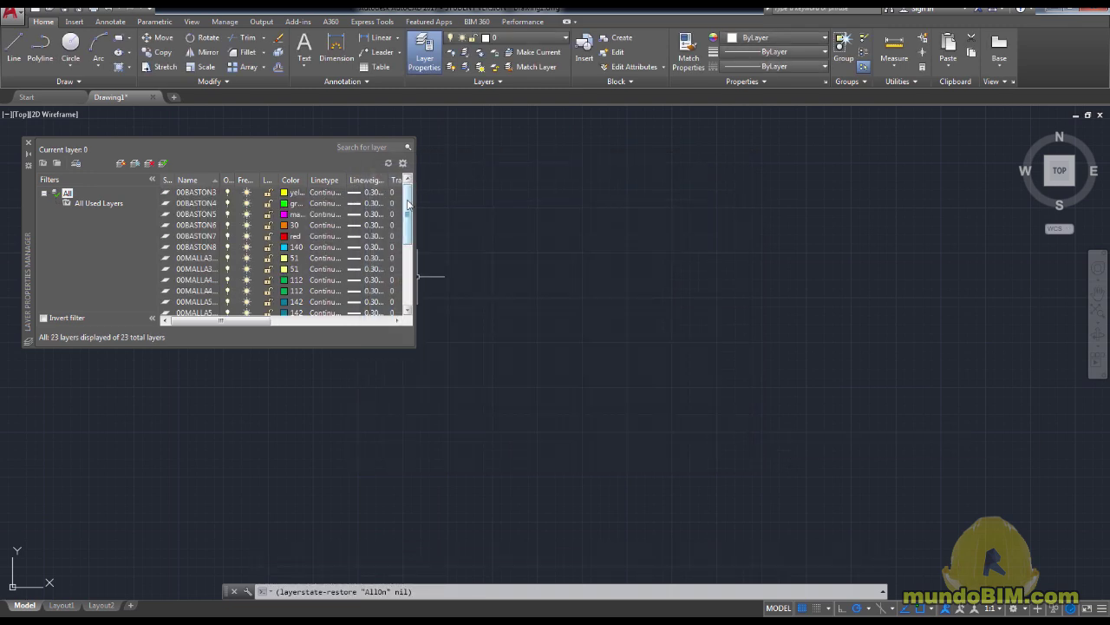
mouse_move(407, 224)
left_mouse_down()
mouse_move(410, 274)
mouse_move(413, 206)
left_mouse_up()
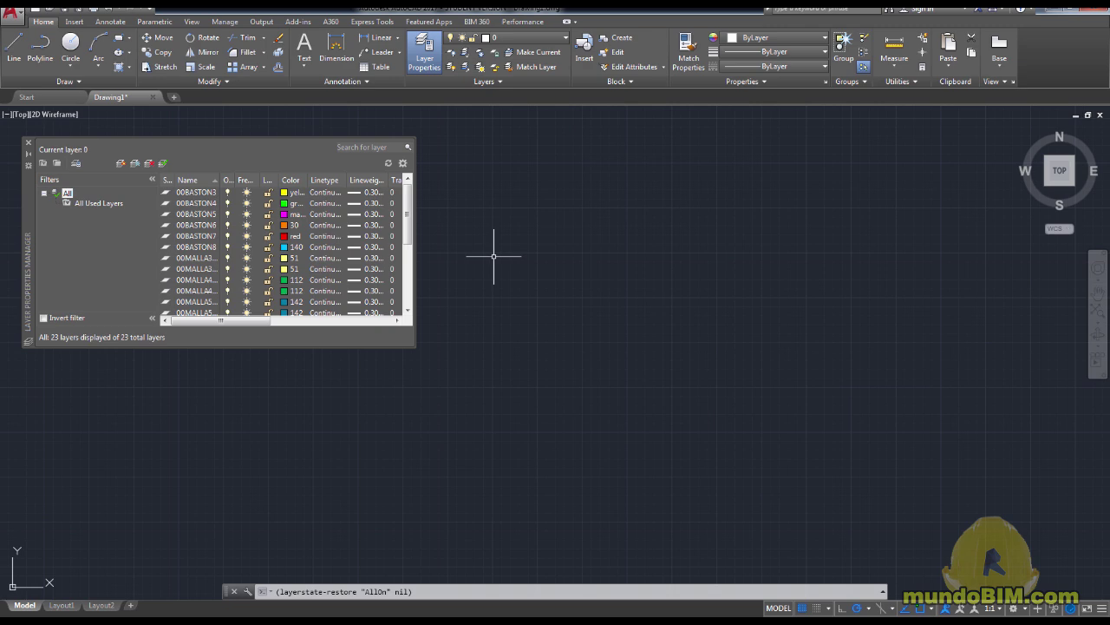
Step: Clear the command line and start the SCRIPT command with SCR to choose the crear-capas script file
key("Escape")
key("Escape")
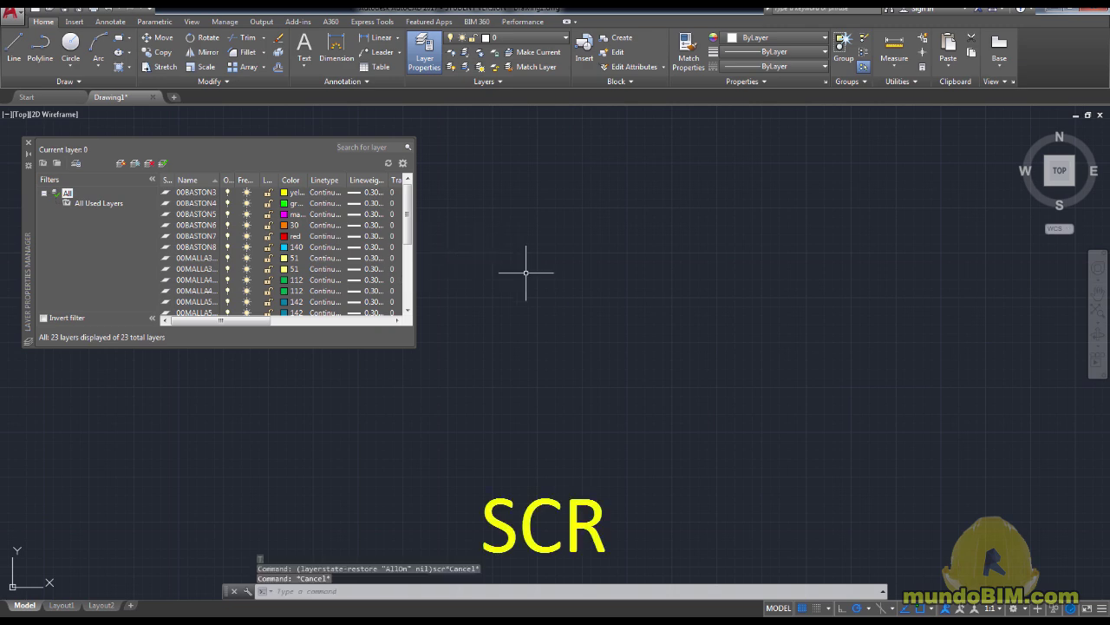
type("SCR")
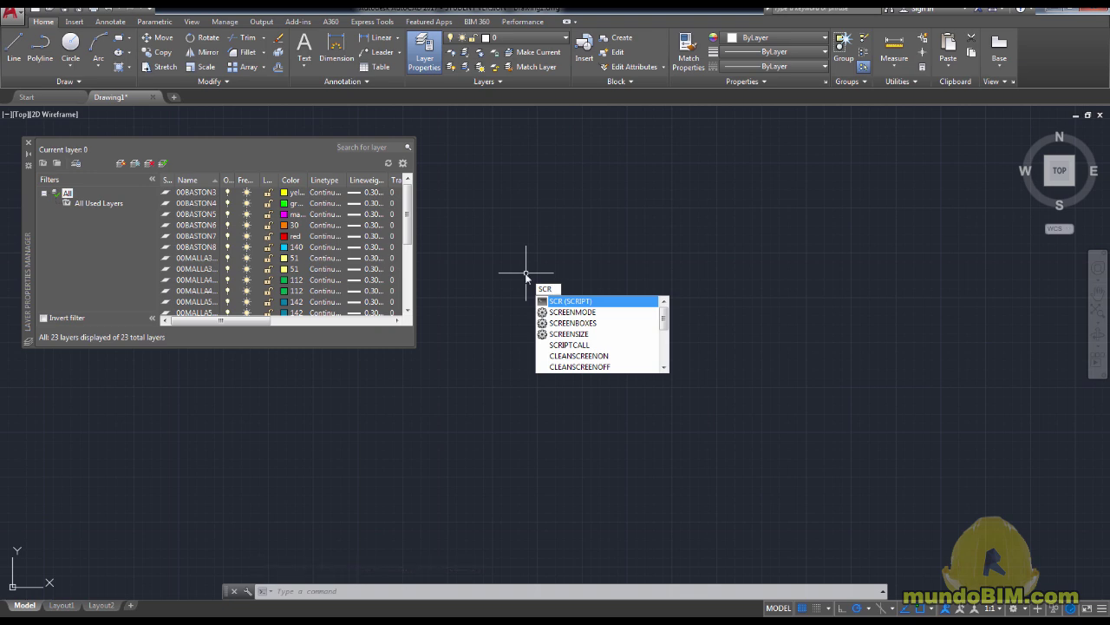
key("Return")
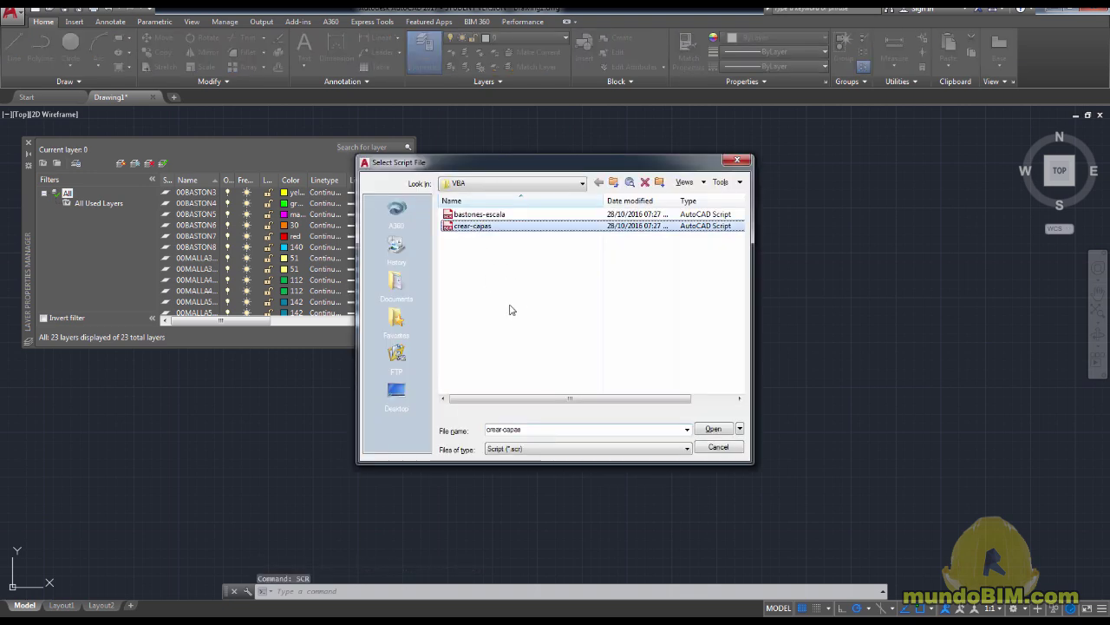
left_click(713, 428)
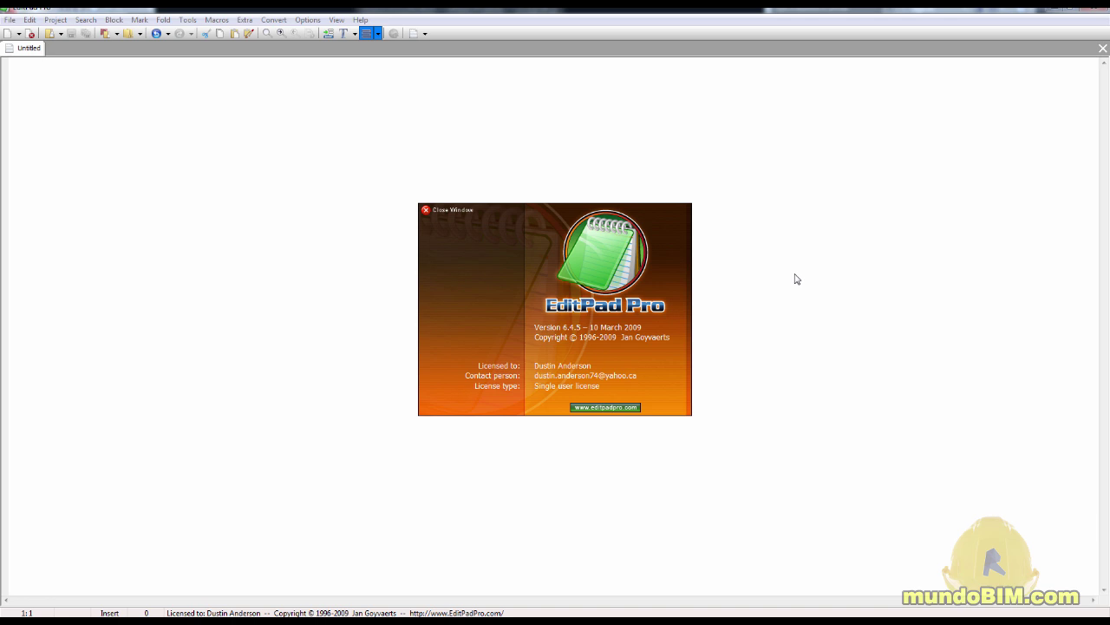
Step: In EditPad Pro, close the splash window and open the script file crear-capas.scr
left_click(425, 210)
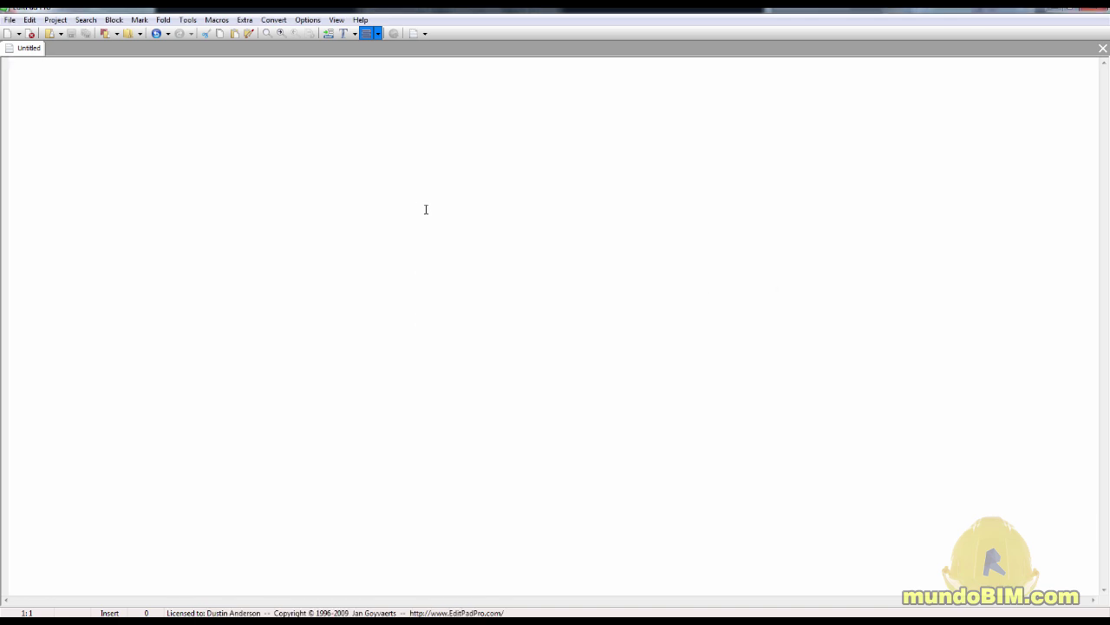
left_click(49, 33)
left_click(694, 346)
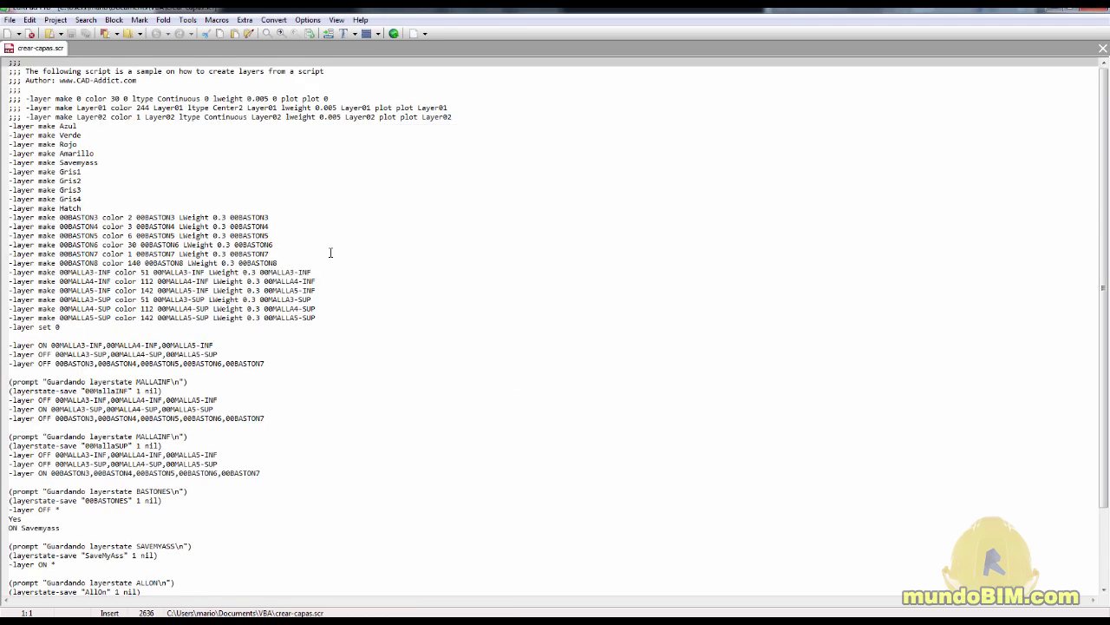
Step: Examine the script's commented sample lines, its layer make commands and the lines that save the layer states
left_click(152, 108)
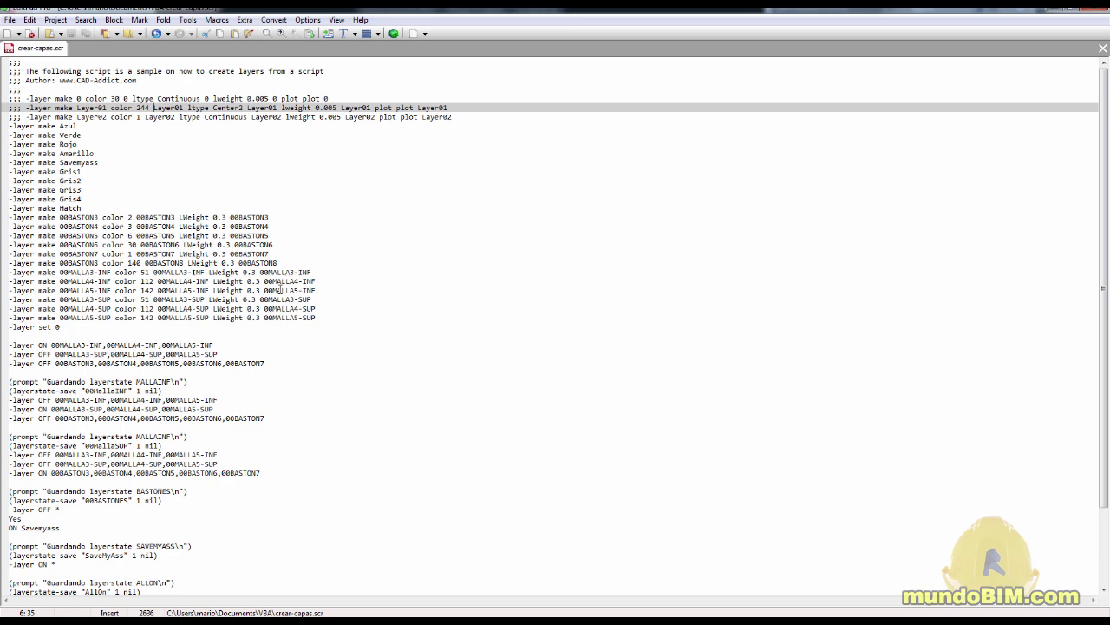
scroll(280, 289, "down", 3)
scroll(280, 290, "up", 3)
scroll(272, 319, "down", 4)
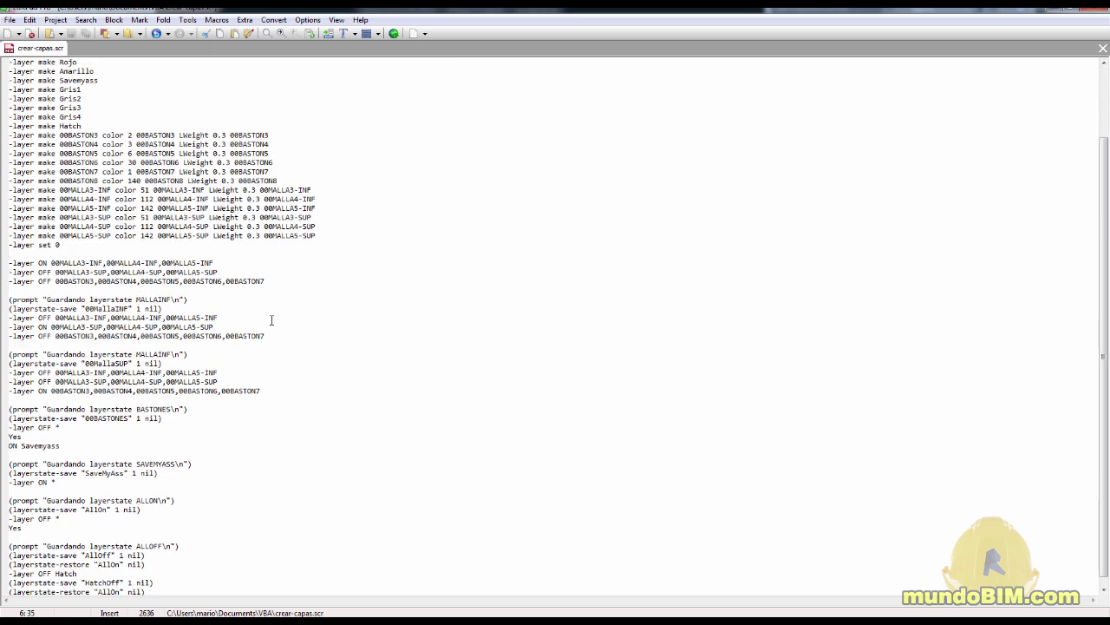
scroll(269, 317, "up", 4)
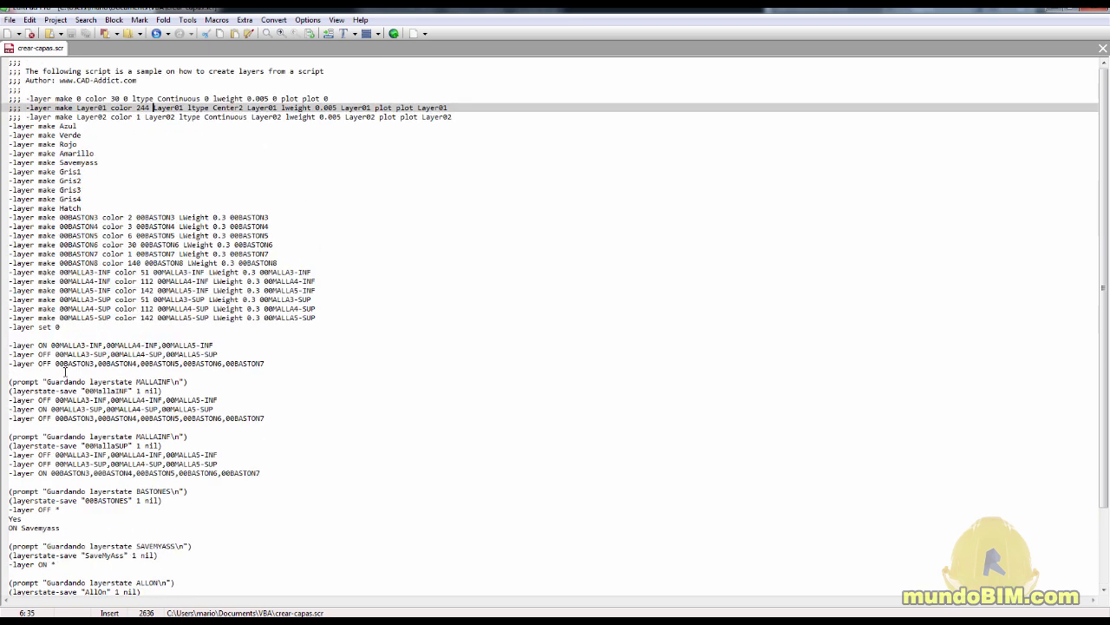
left_click_drag(9, 382, 165, 391)
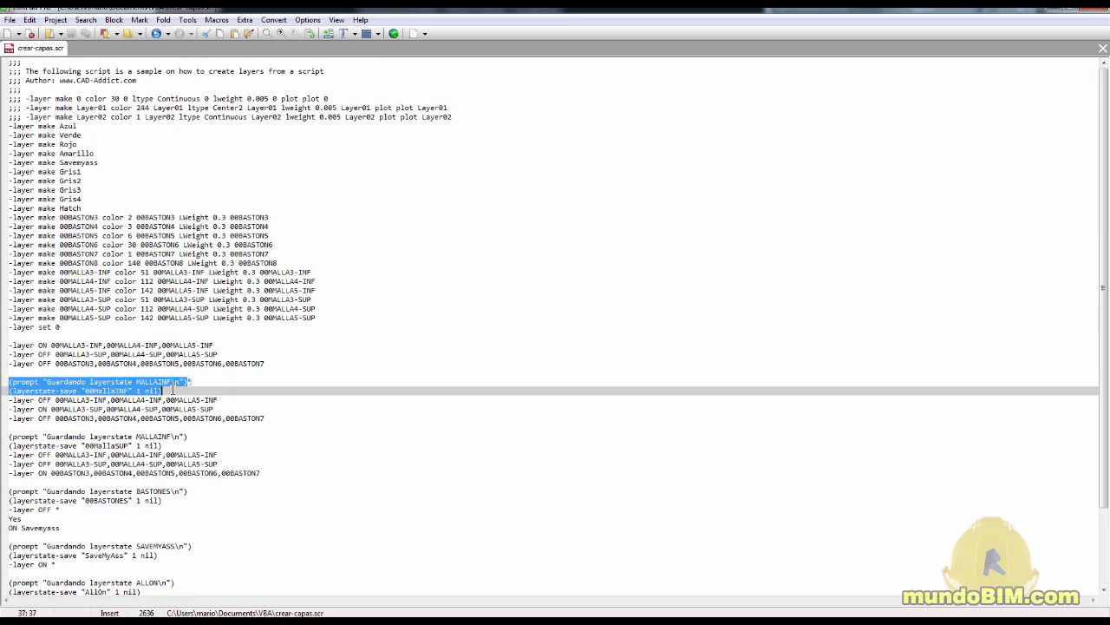
left_click(287, 364)
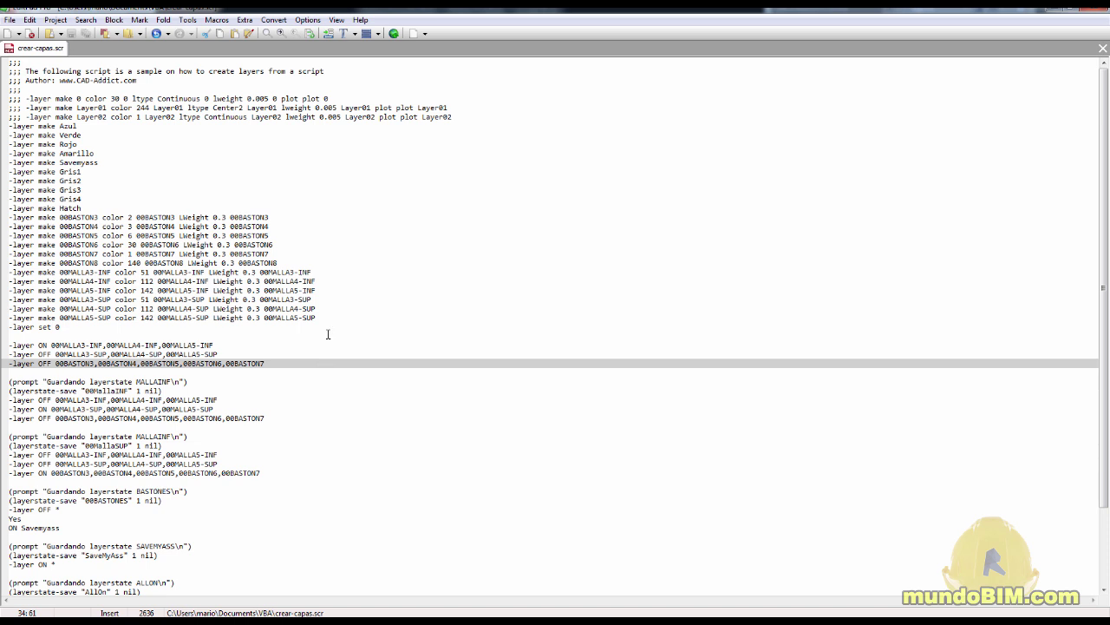
left_click(356, 245)
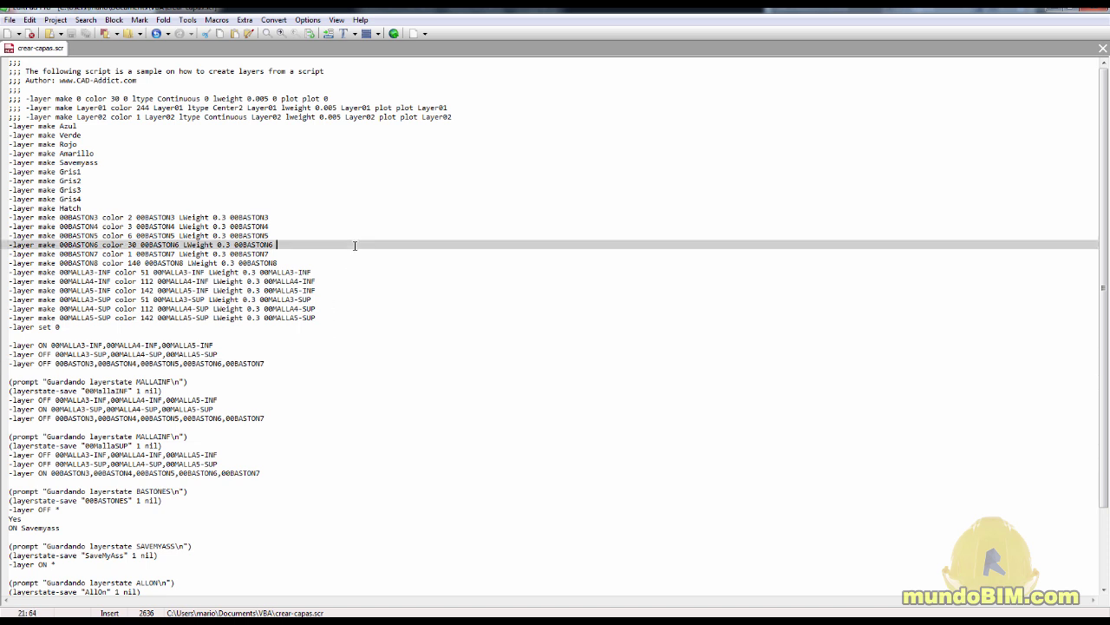
left_click(12, 126)
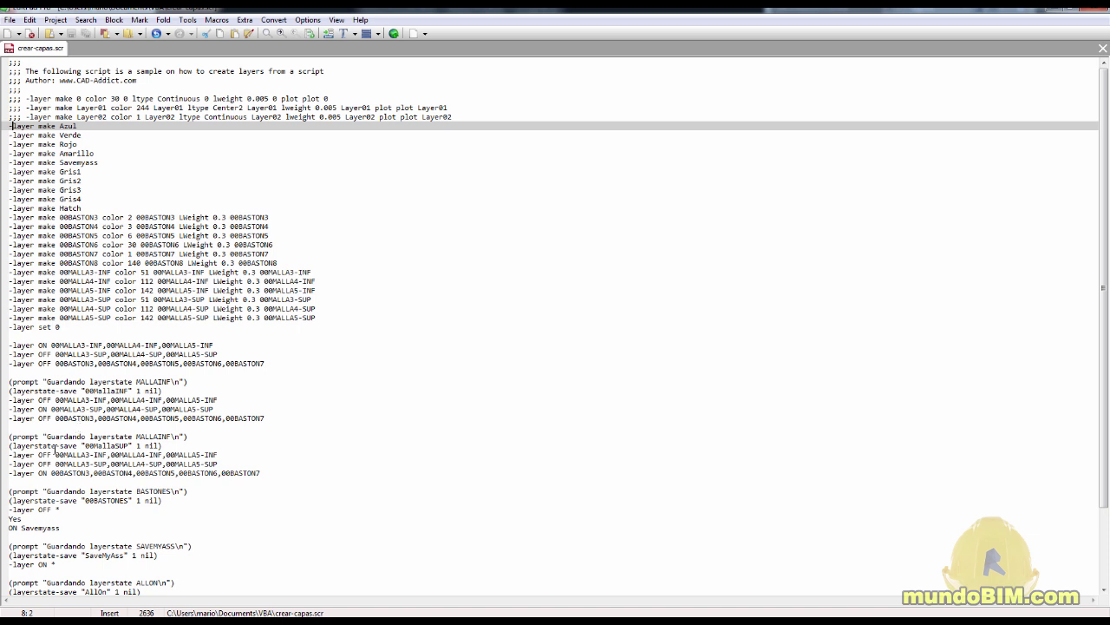
Step: Search for Notepad in Windows, launch it, and close its blank window
key("super")
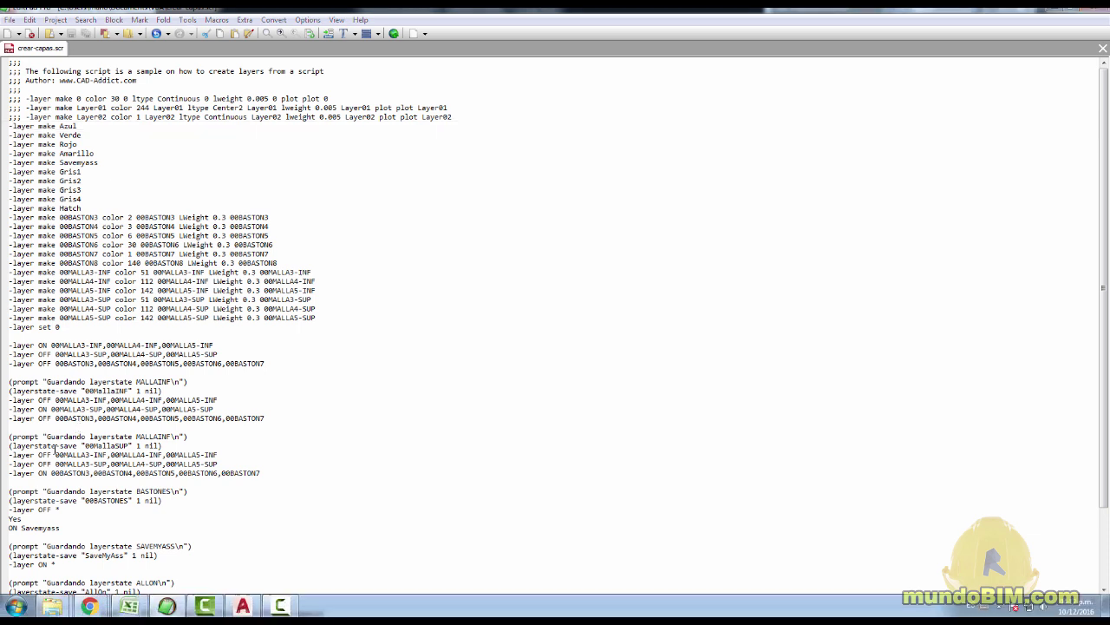
type("notepad")
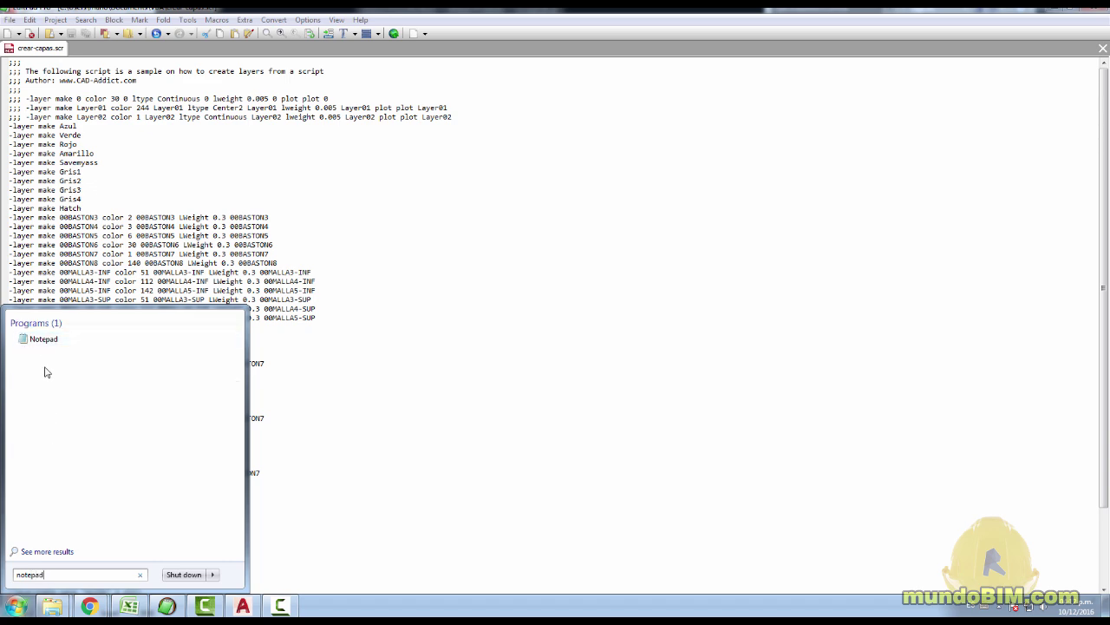
left_click(45, 340)
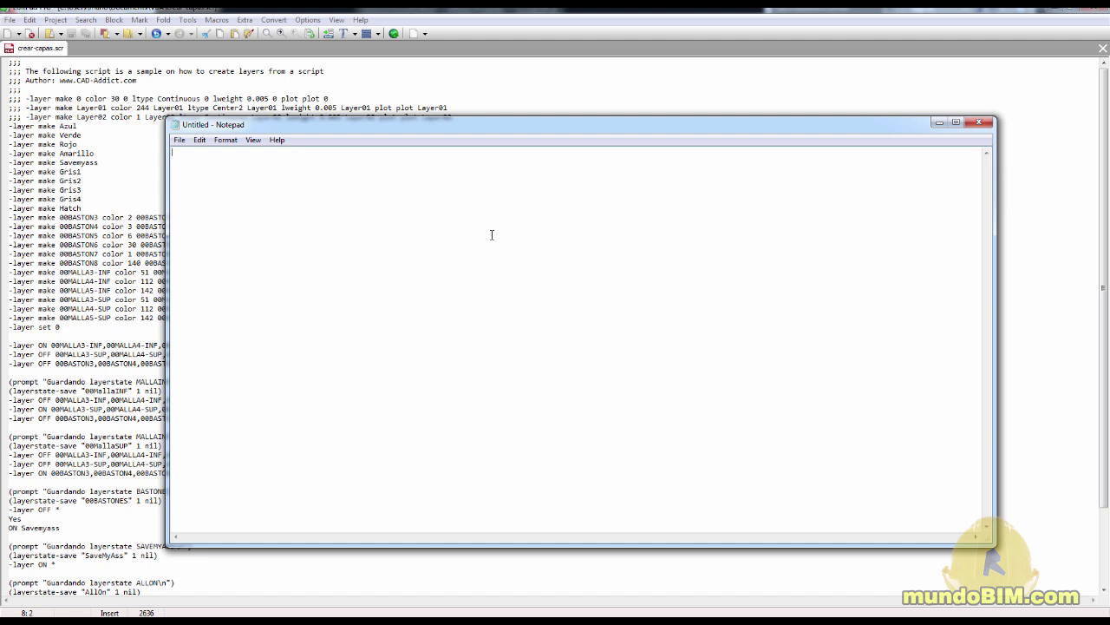
left_click(978, 122)
left_click(672, 185)
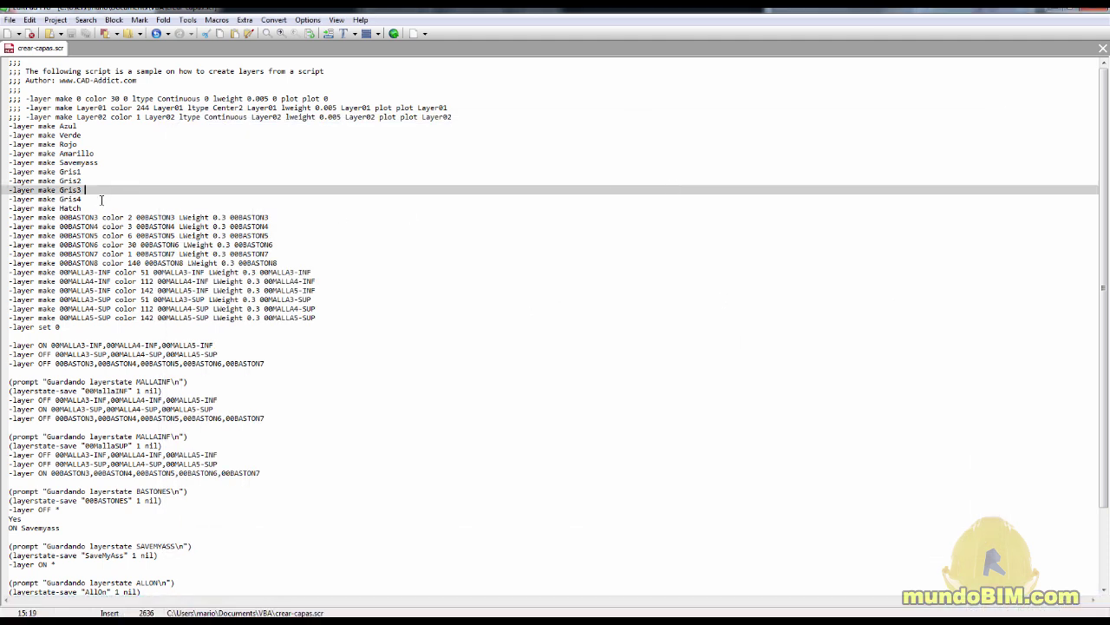
left_click(101, 199)
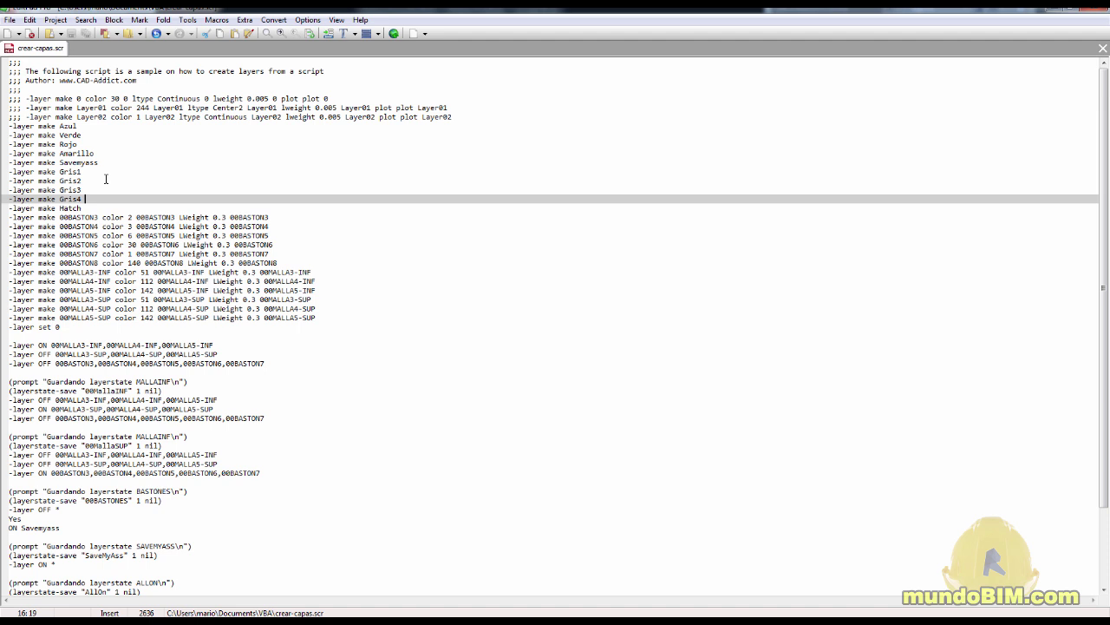
left_click(86, 328)
left_click(88, 335)
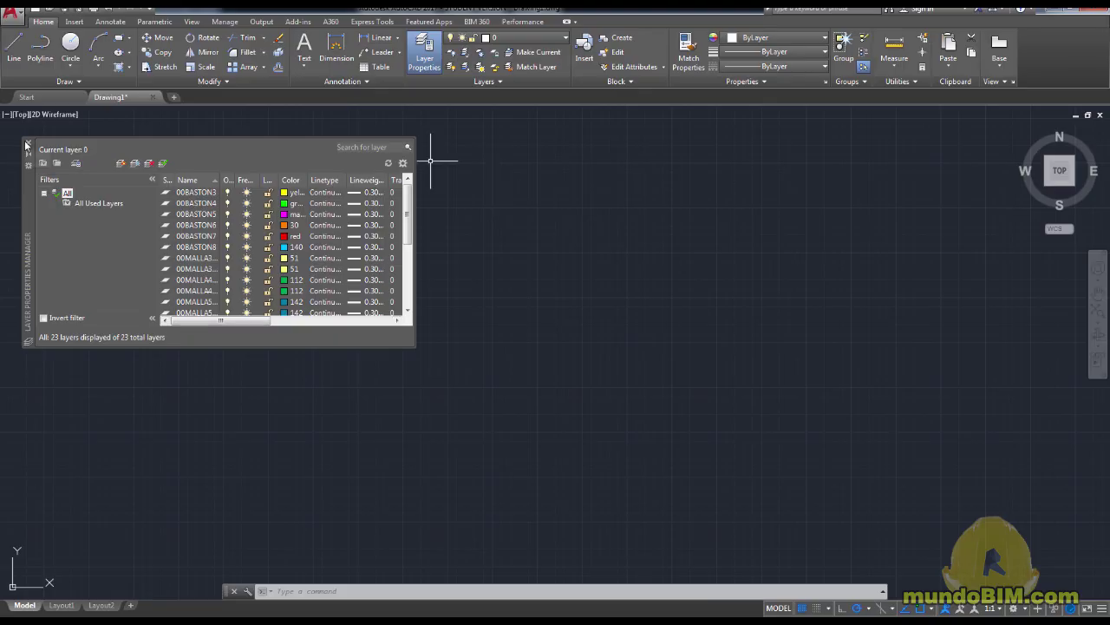
Step: In AutoCAD, close the Layer Properties Manager and draw a circle of radius 25 in the empty drawing area
left_click(31, 145)
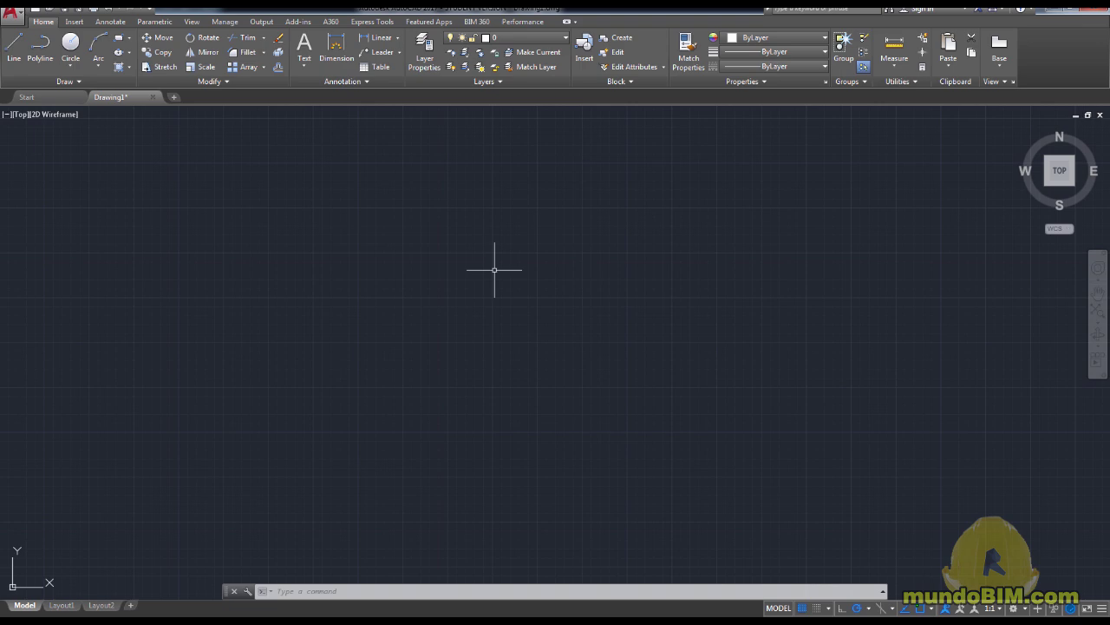
type("circle")
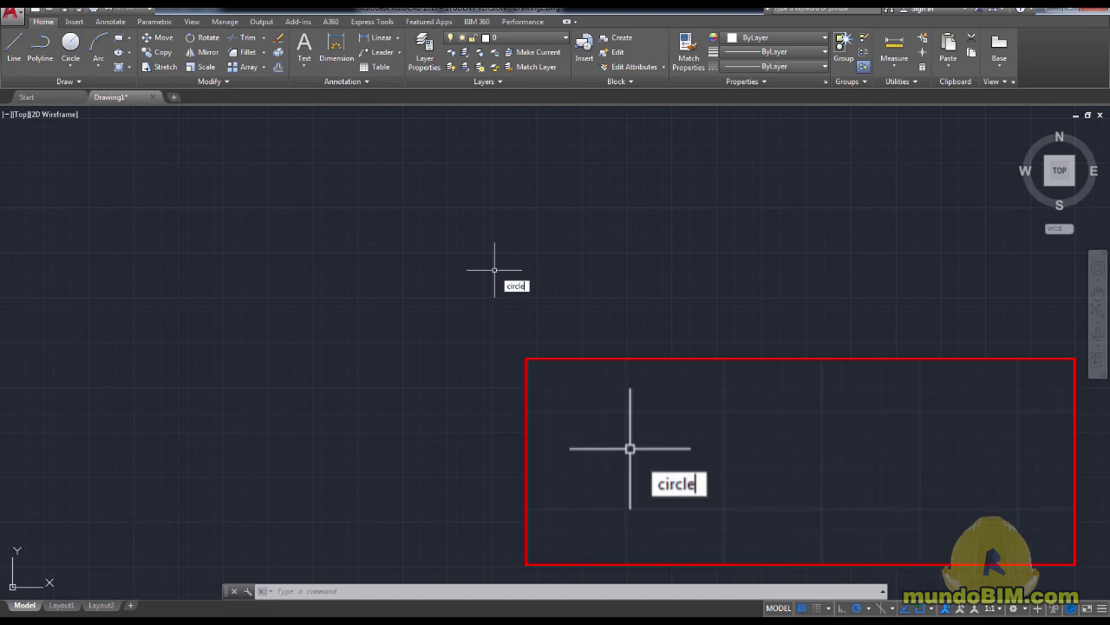
key("Return")
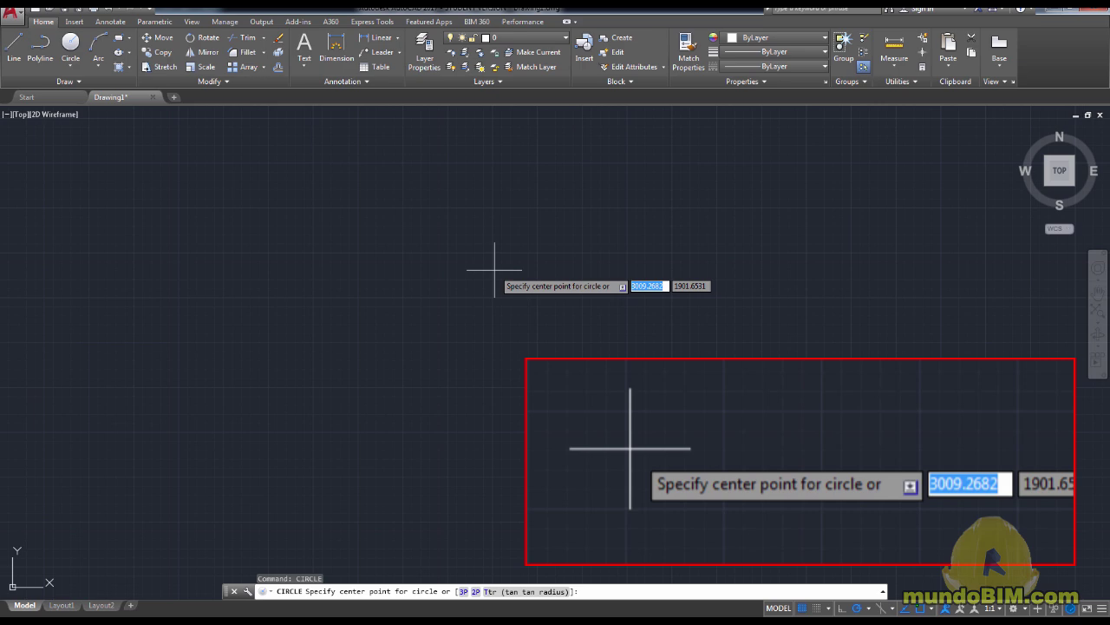
left_click(471, 286)
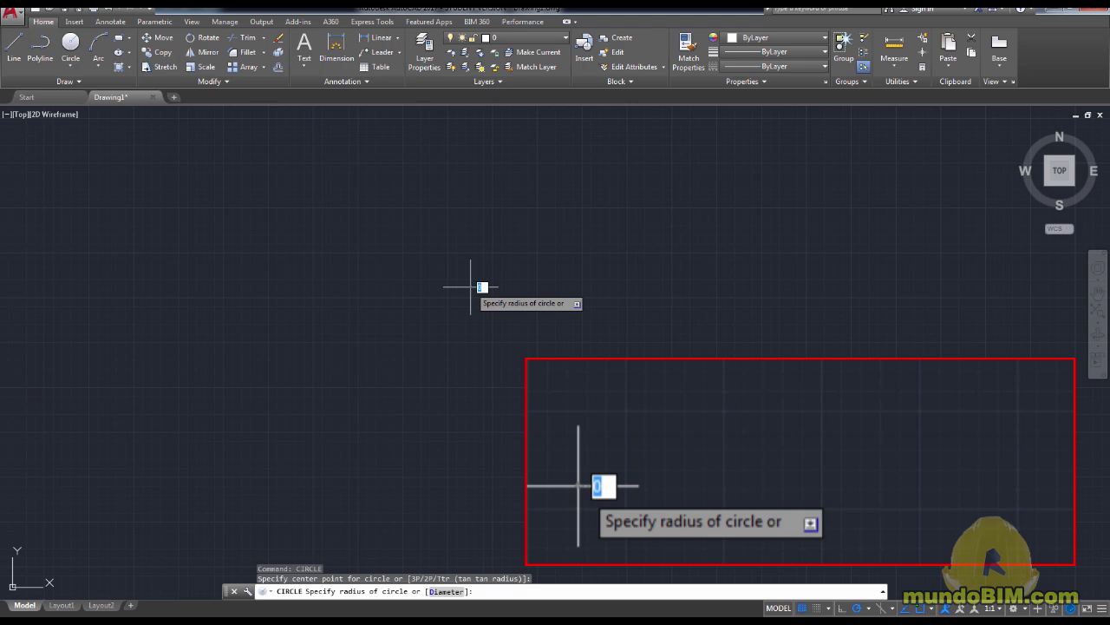
type("25")
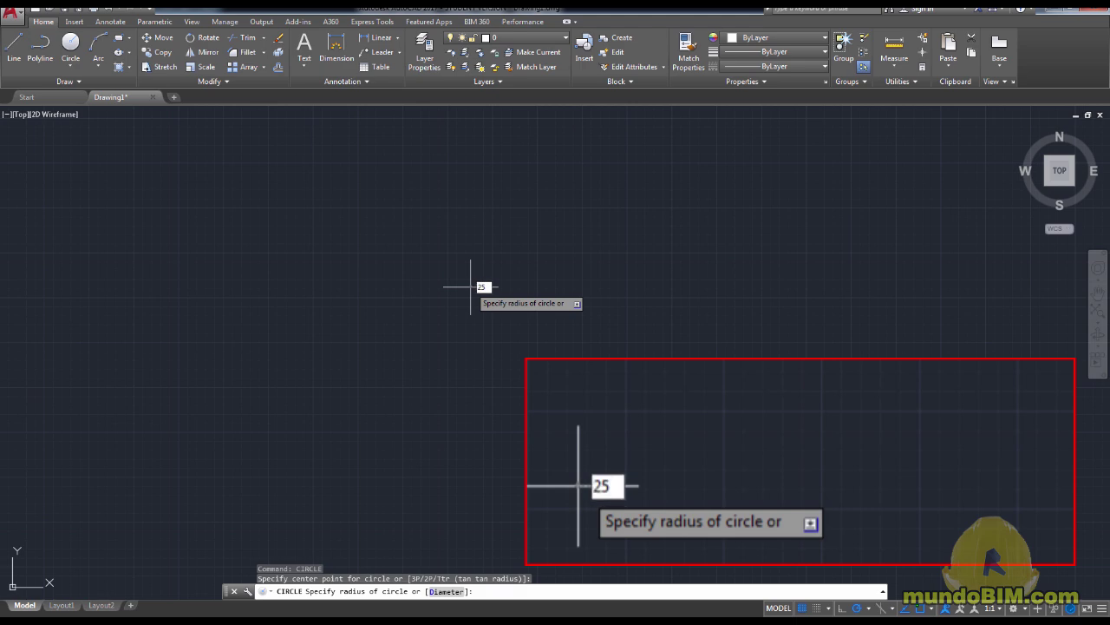
key("Return")
scroll(471, 286, "up", 5)
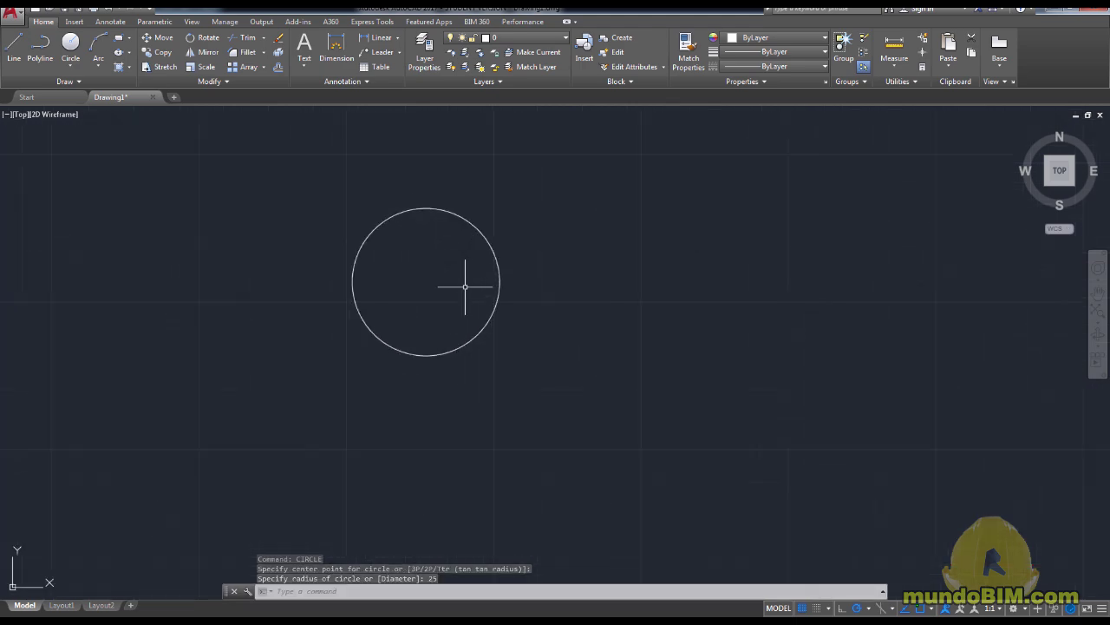
middle_click_drag(421, 290, 542, 343)
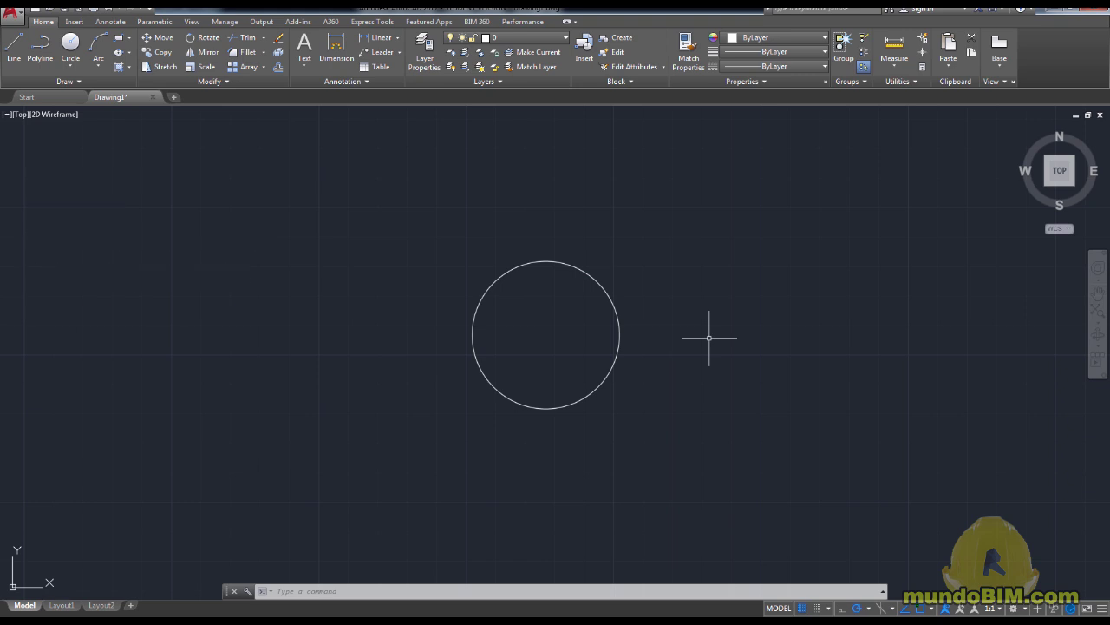
Step: Expand the command history and examine the prompt sequence of the CIRCLE command
key("F2")
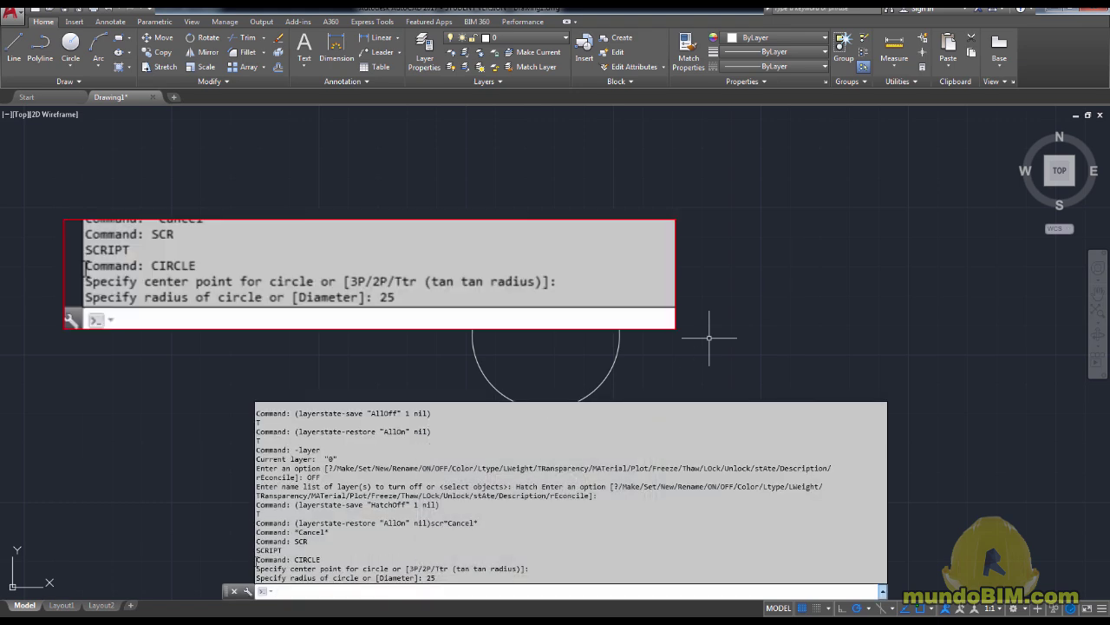
left_click_drag(257, 560, 451, 578)
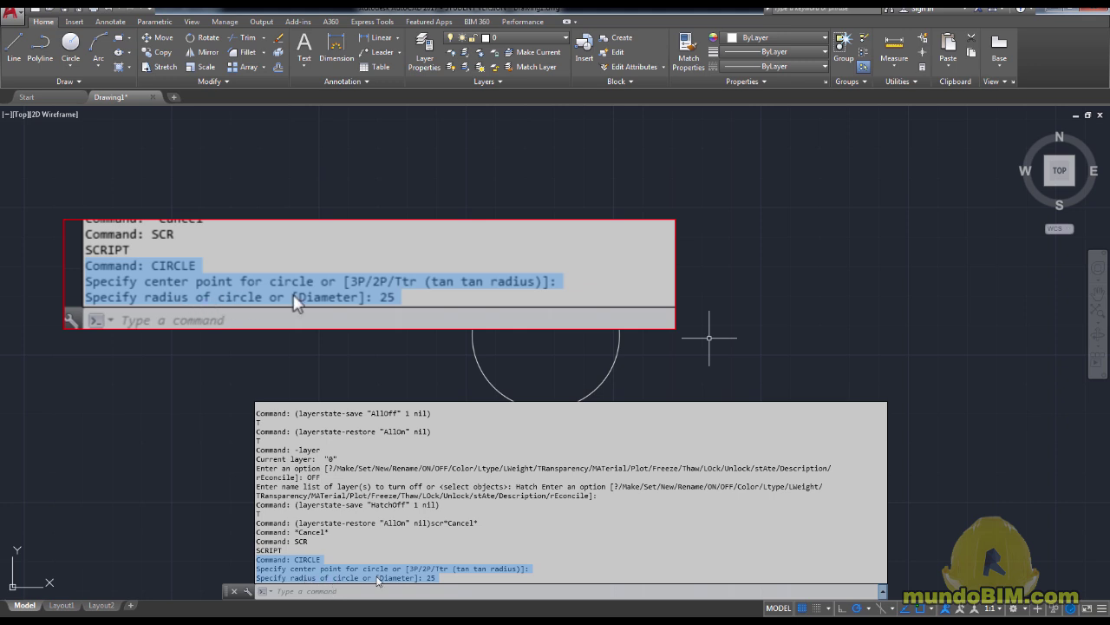
left_click(456, 541)
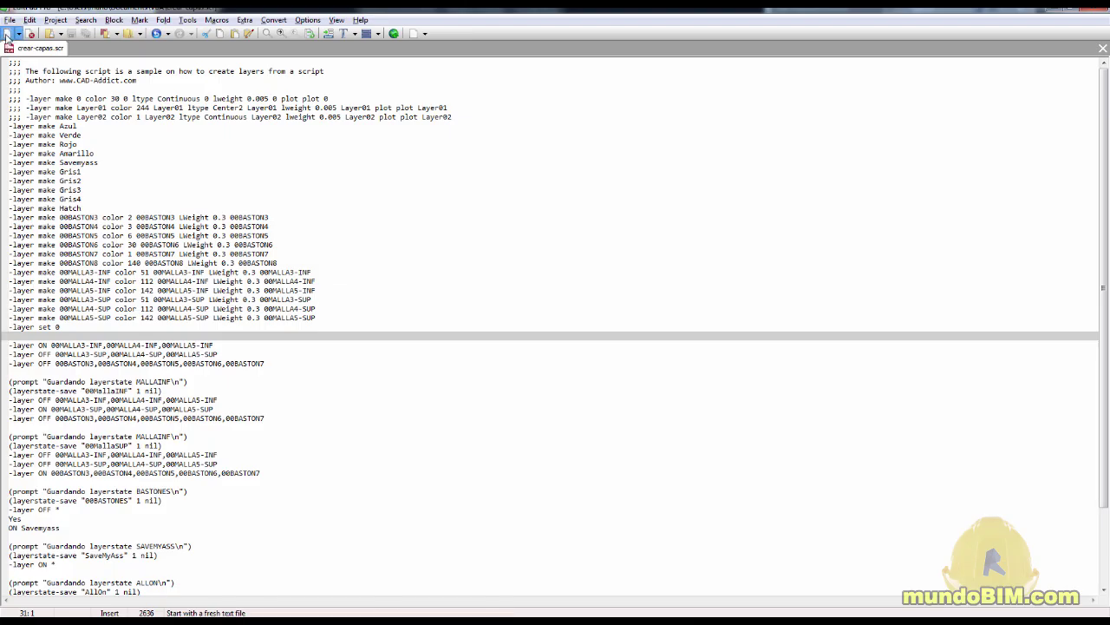
Step: Create a blank text file and begin its first line with circle followed by a space
left_click(7, 34)
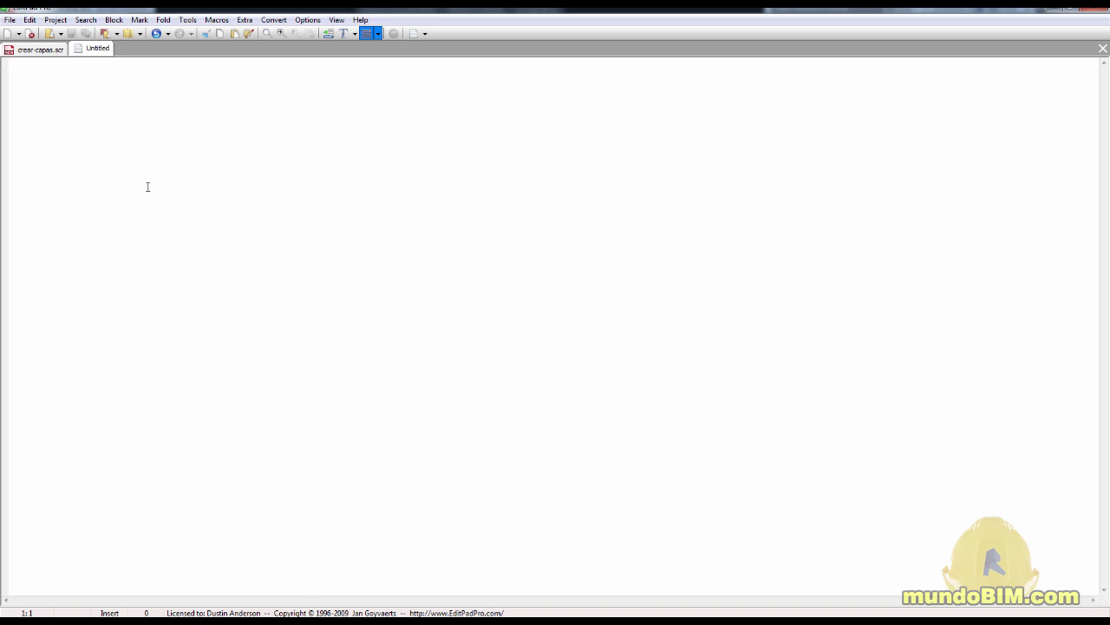
type("circle")
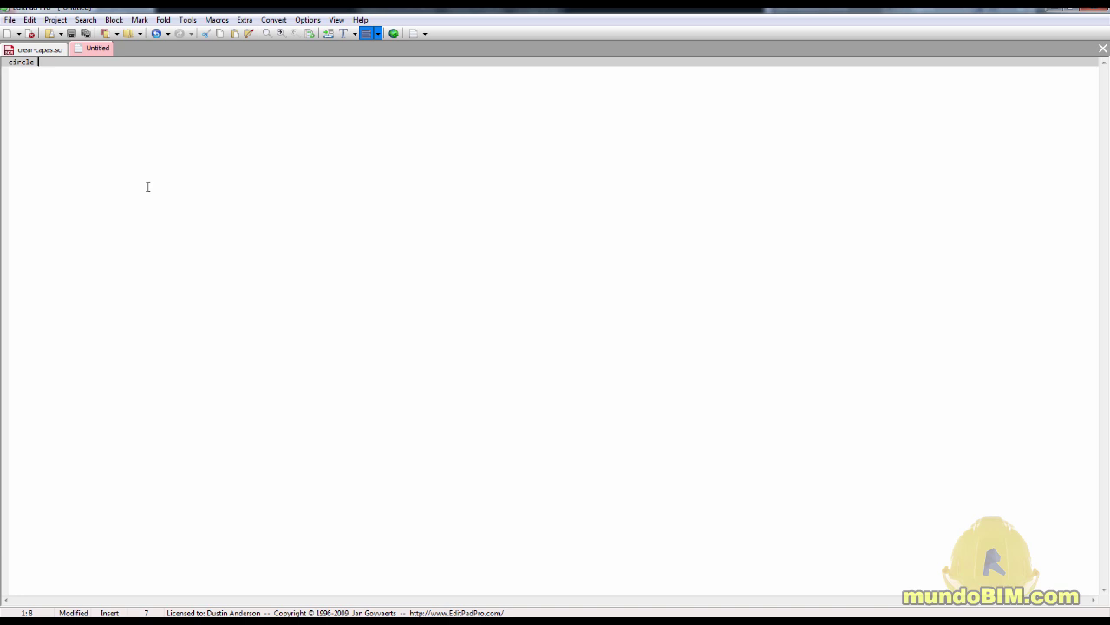
Step: Switch to AutoCAD, start the CIRCLE command and read its first prompt, then return to EditPad Pro
key("alt+Tab")
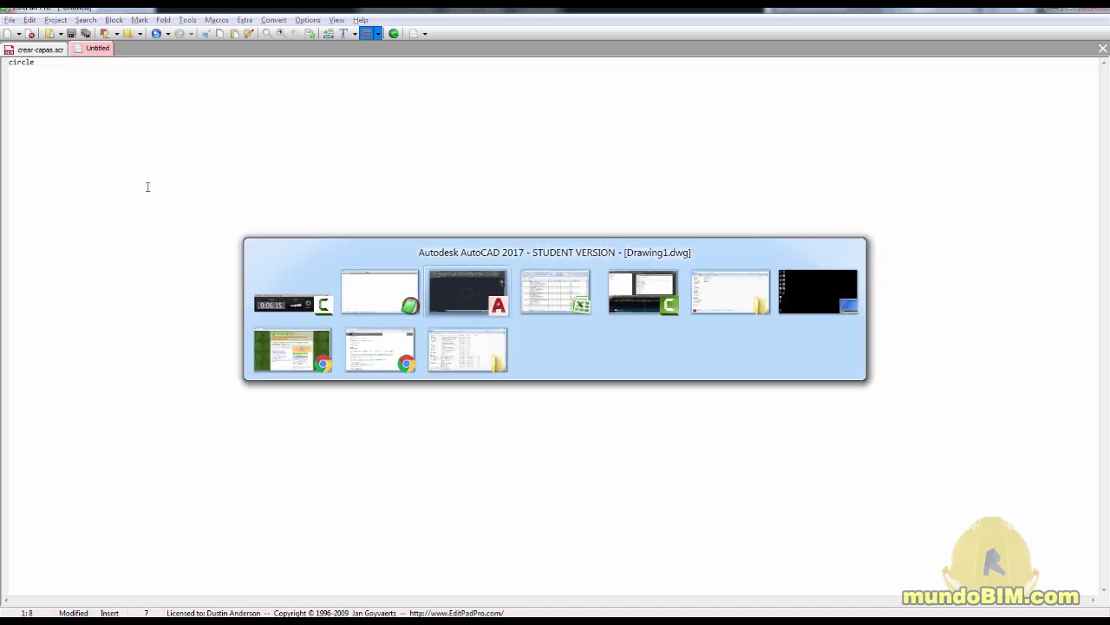
type("CIRCLE")
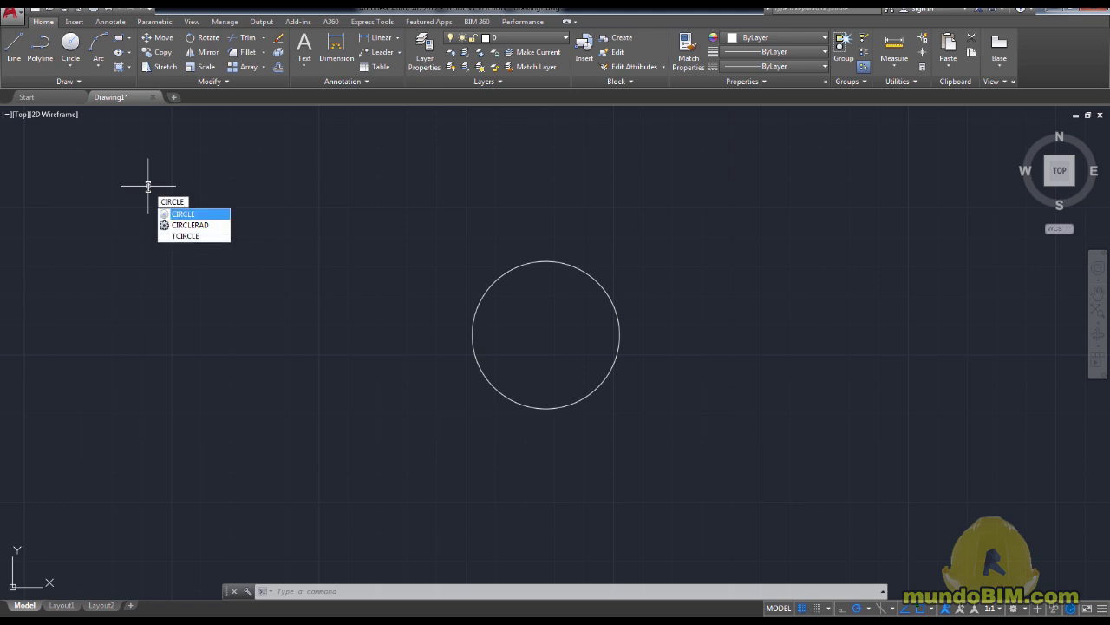
key("space")
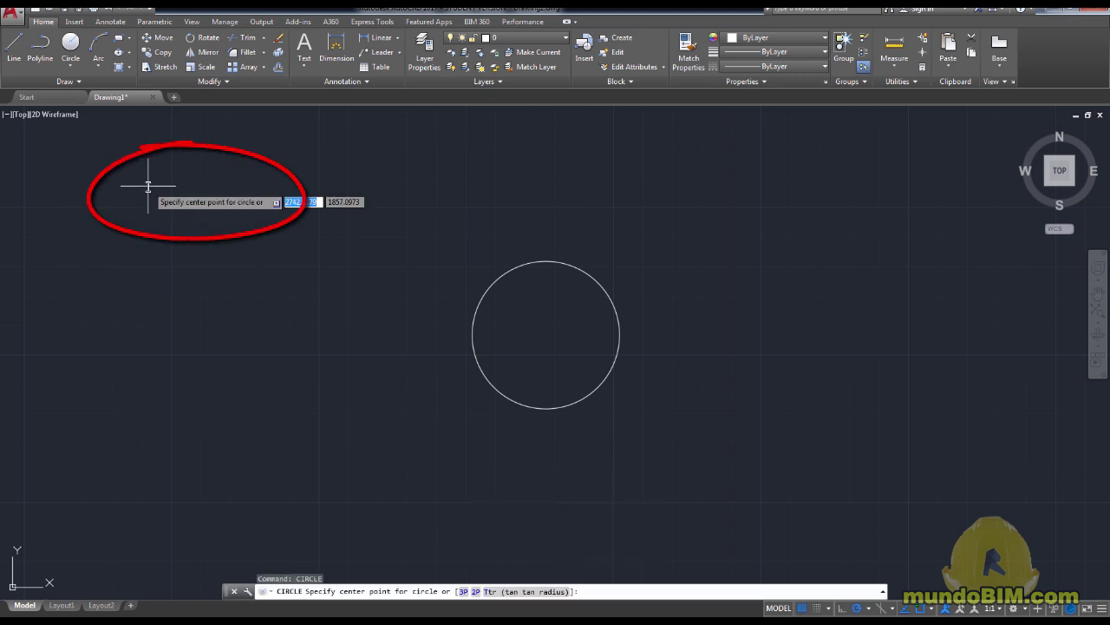
key("alt+Tab")
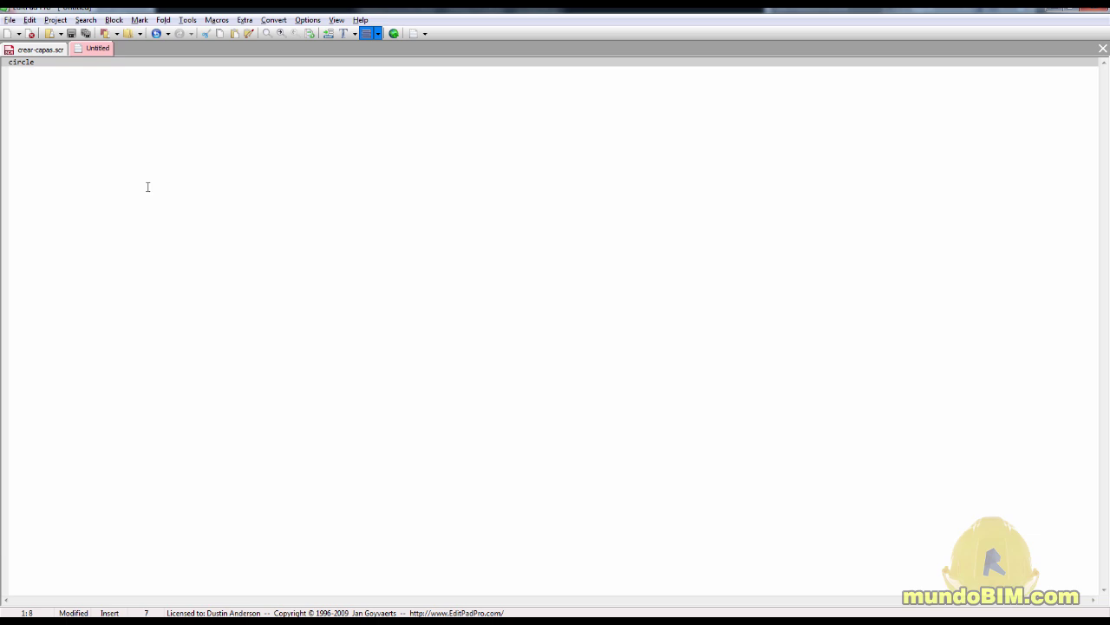
Step: In AutoCAD, start a circle centred at 0,0, and write the same coordinates after circle in the EditPad Pro script
key("alt+Tab")
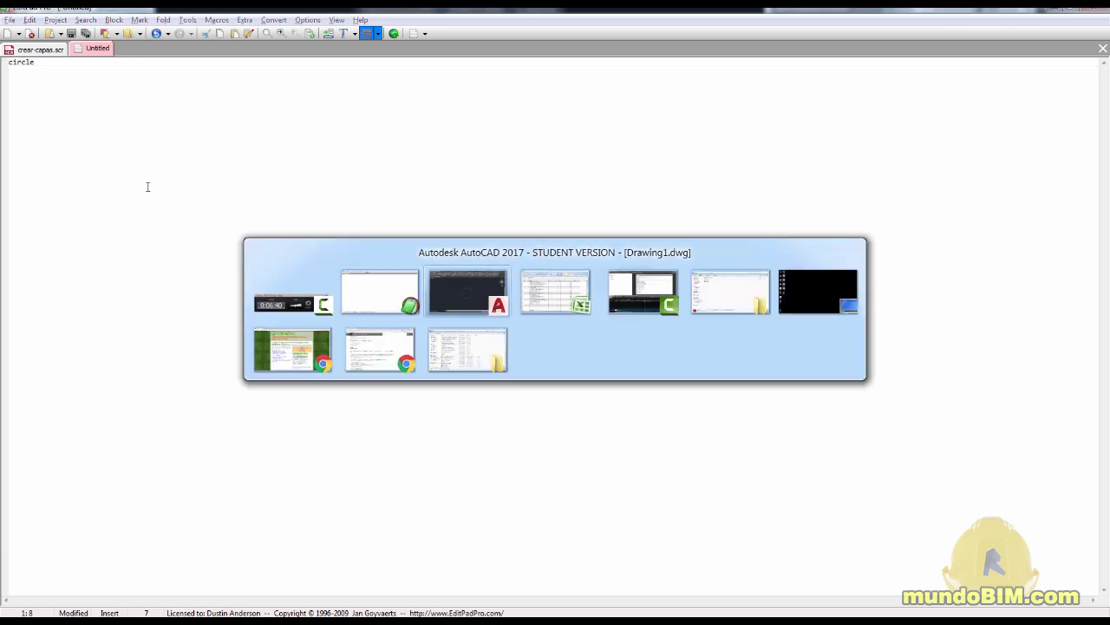
type("CIRCLE")
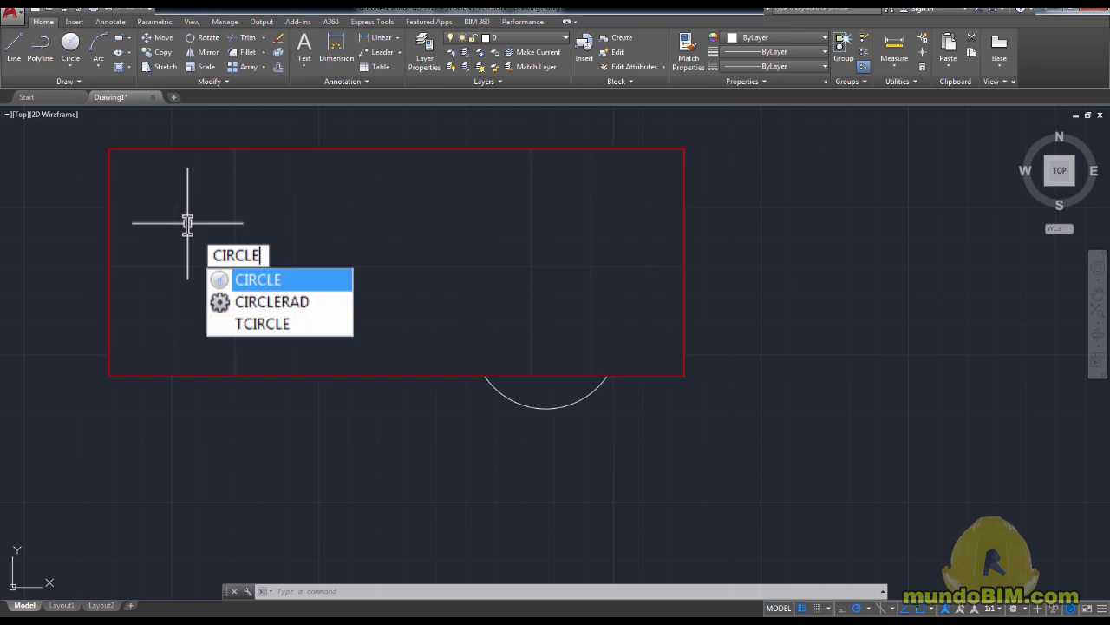
key("Return")
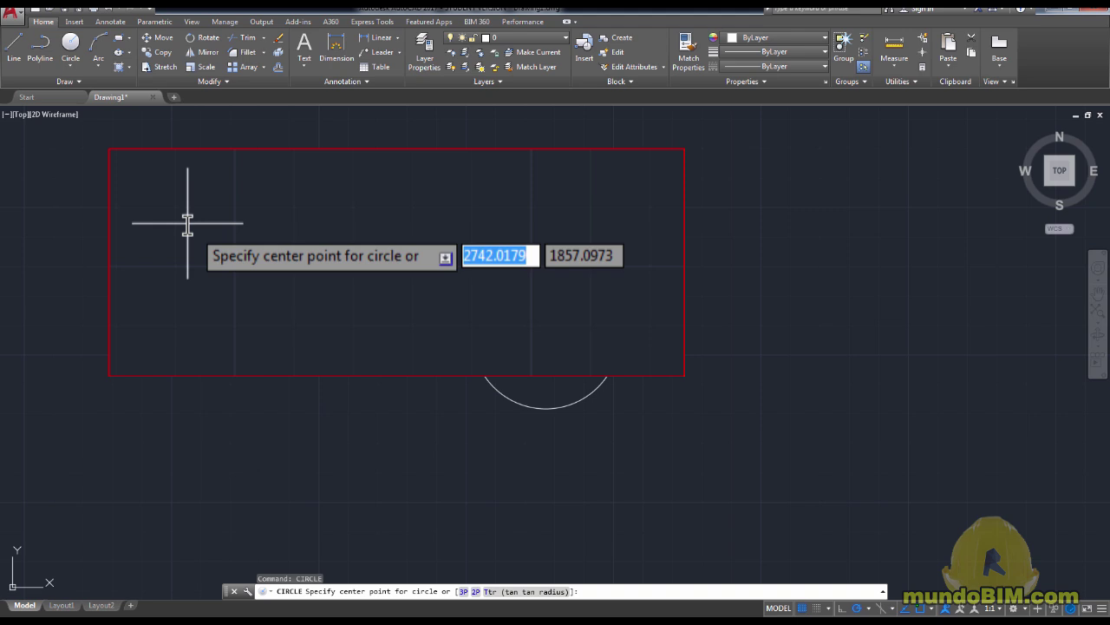
type("0")
key("Tab")
type("0")
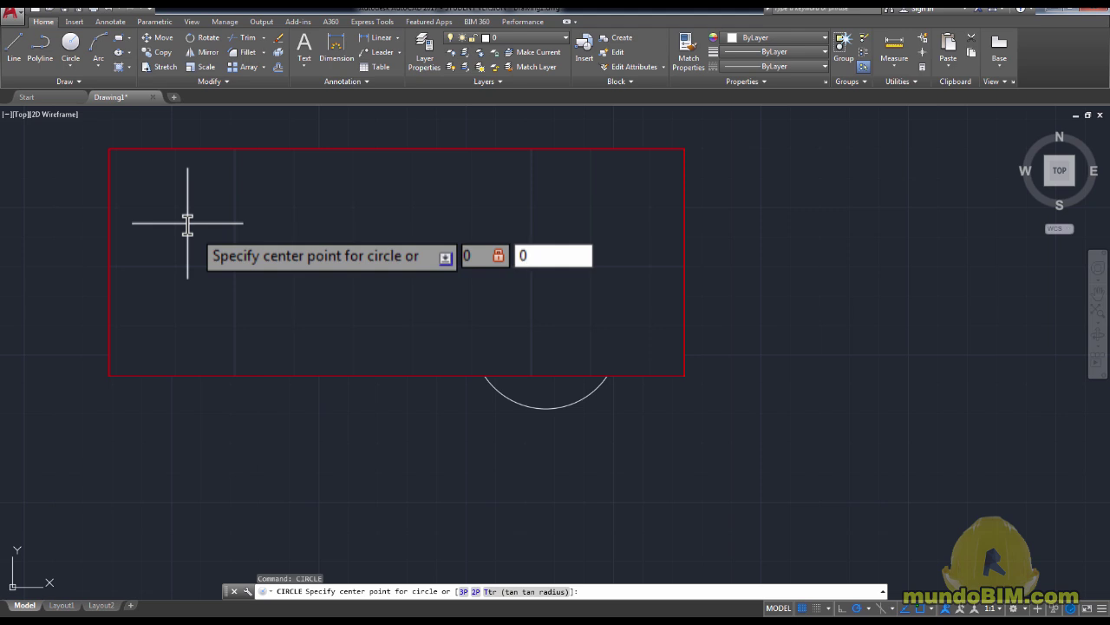
key("Return")
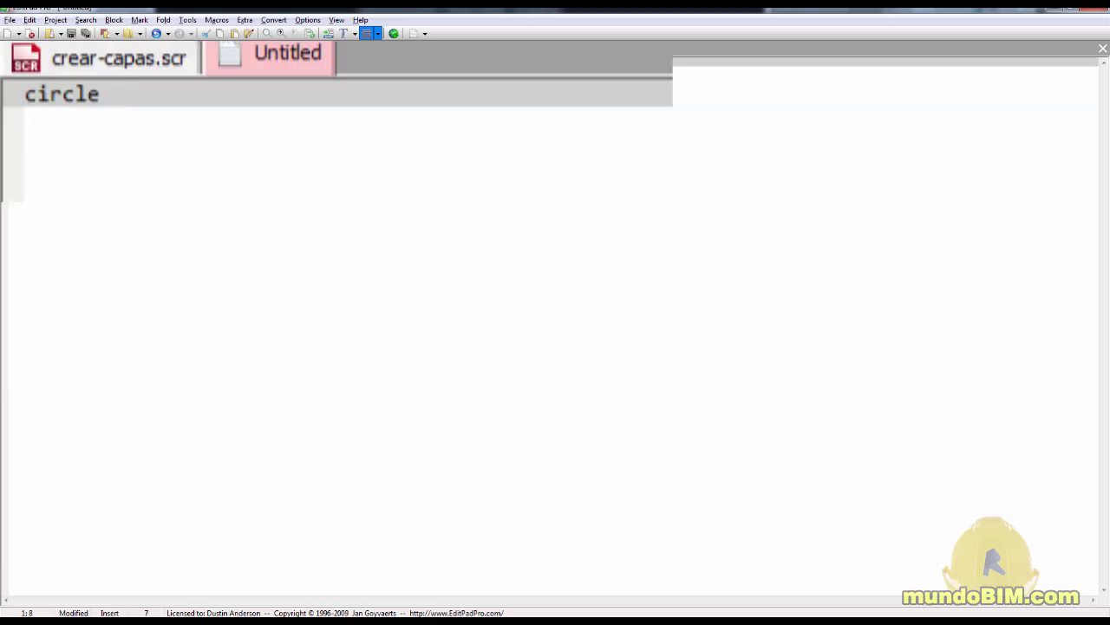
type("0,0")
Step: Give the AutoCAD circle a radius of 25, and complete the script line as circle 0,0 25 with a line break
key("alt+Tab")
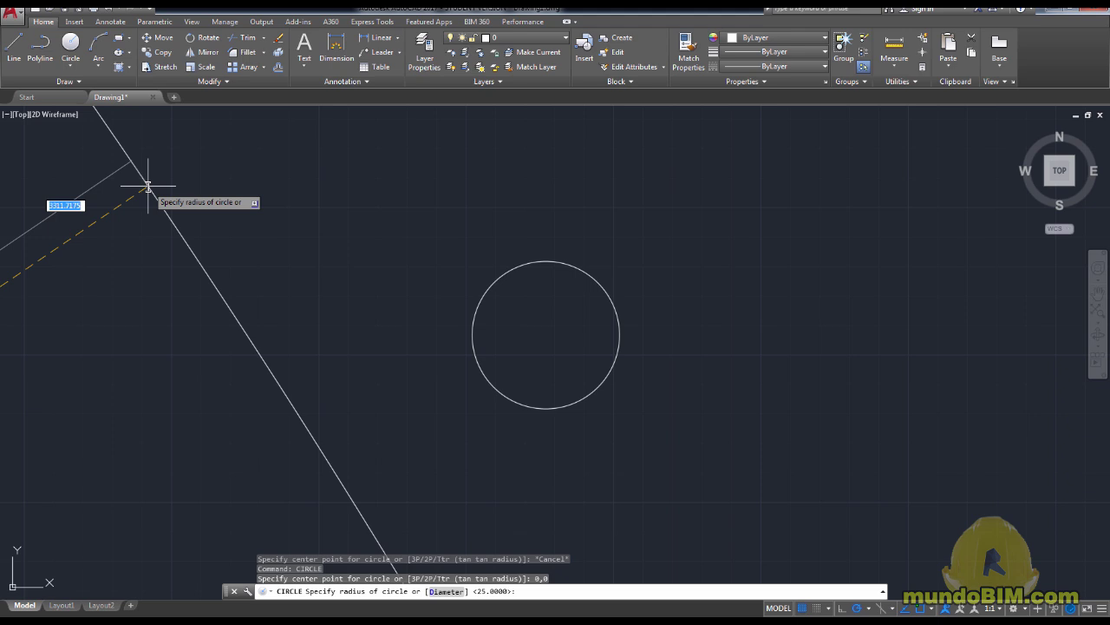
type("25")
key("Return")
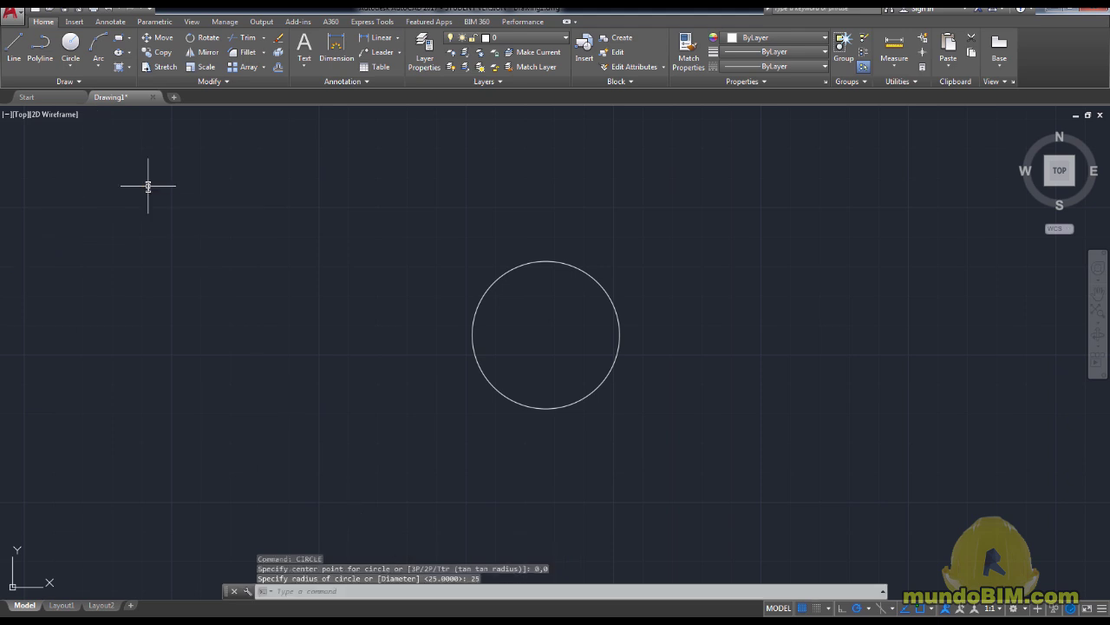
type("z")
key("Return")
type("e 0,0")
key("Return")
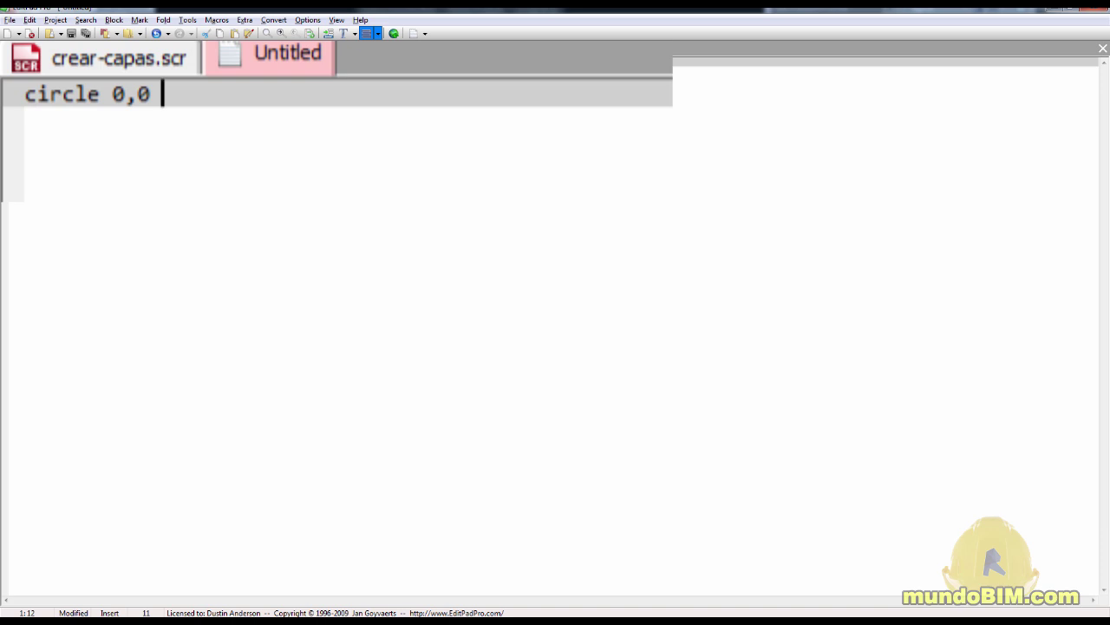
type("25")
key("Return")
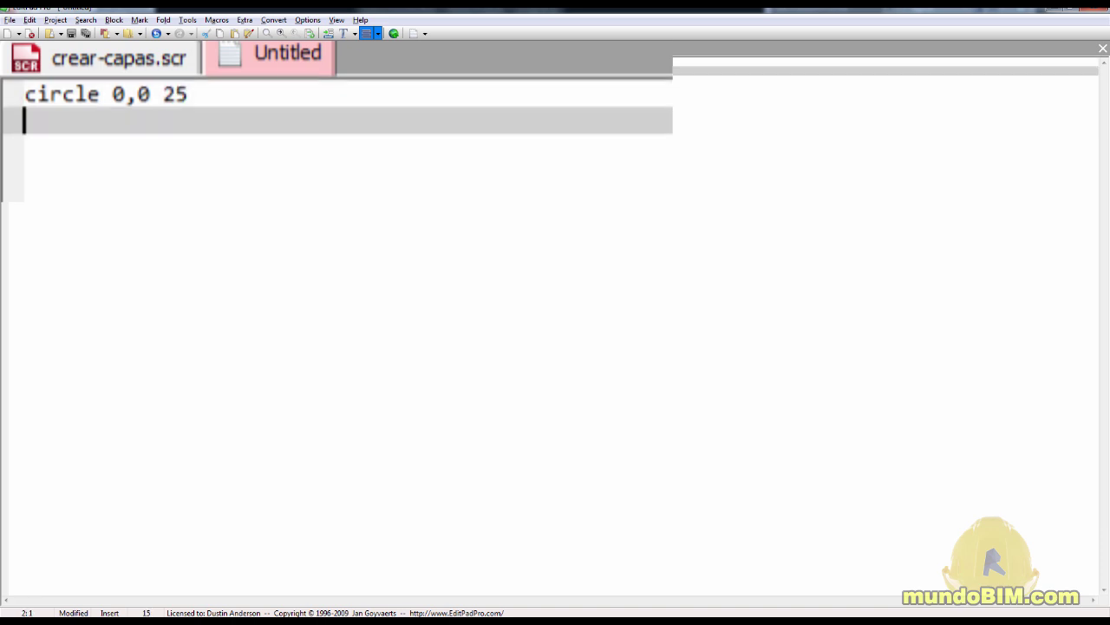
Step: Check the spaces between the parts of the circle line and the line break at its end
left_click(104, 98)
key("Right")
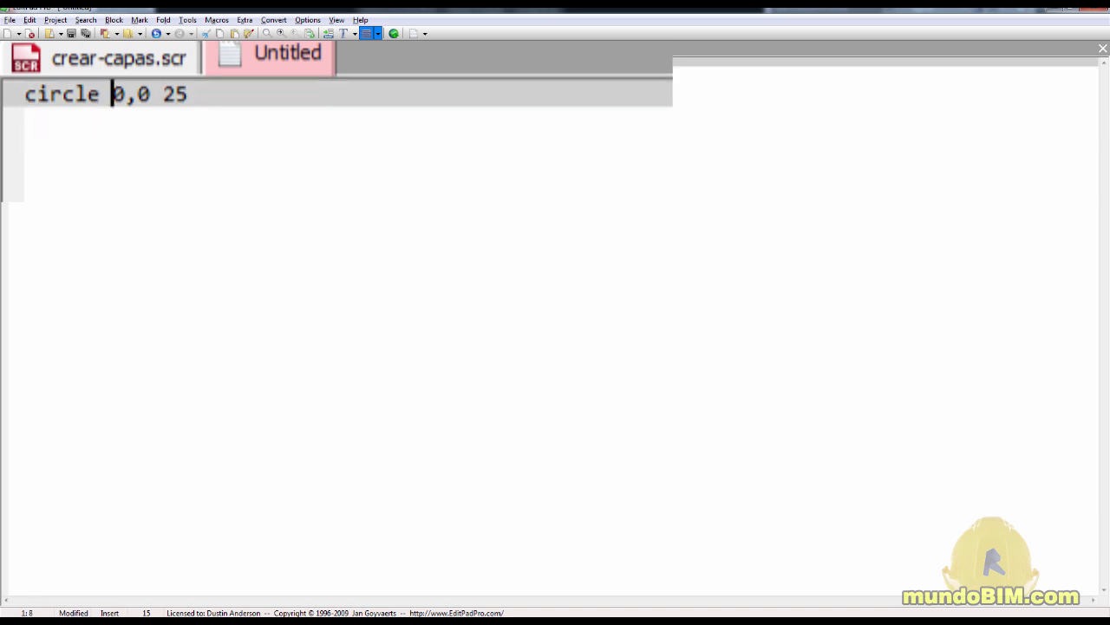
key("Left")
key("Right")
key("Right")
key("Right")
key("Right")
key("Right")
key("Right")
key("Right")
key("Right")
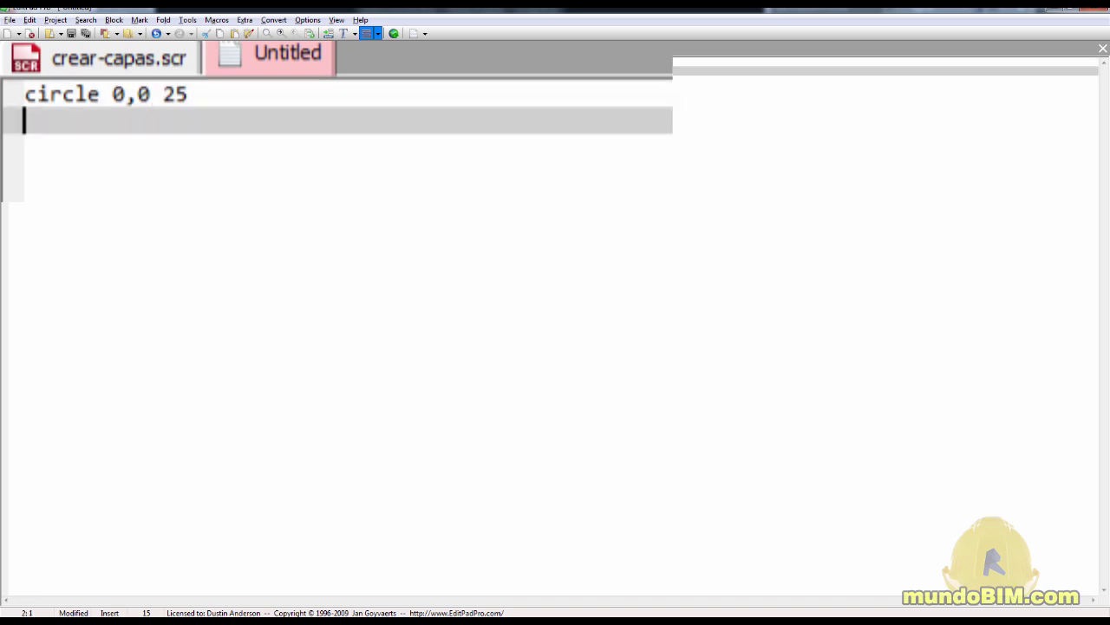
key("Left")
key("Right")
key("Left")
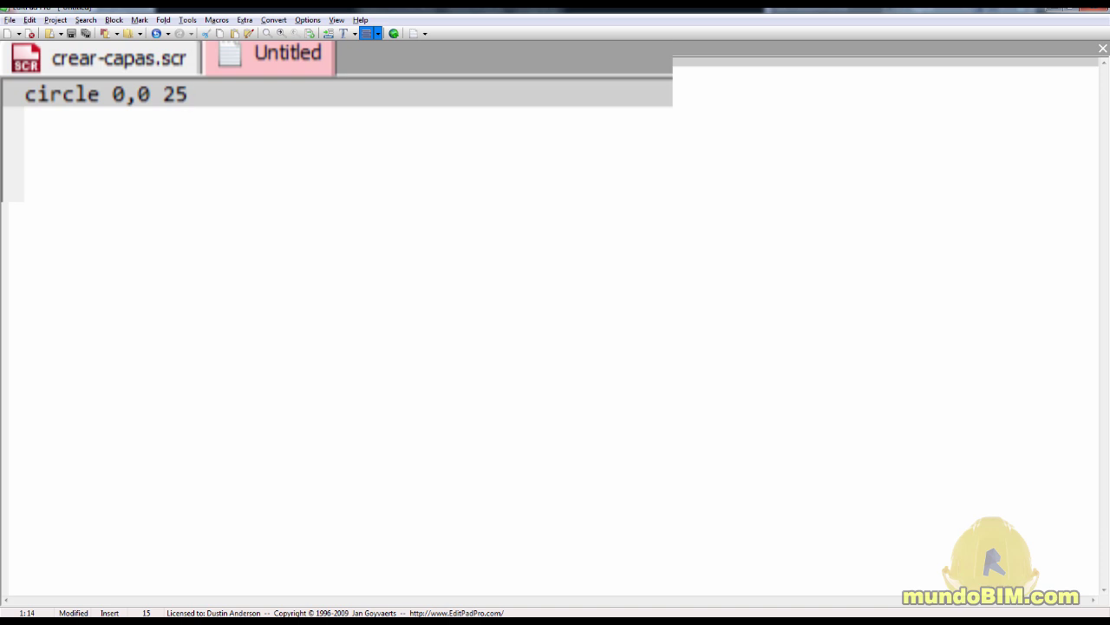
key("Return")
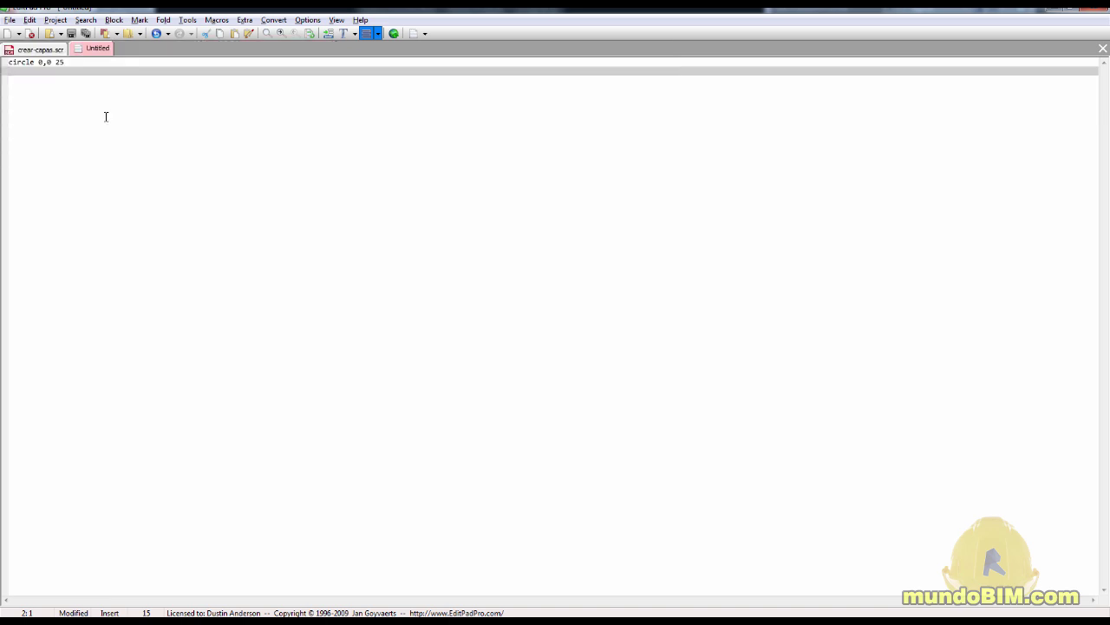
Step: Save the script in the scripts folder as prueba-circlo.scr
left_click(11, 20)
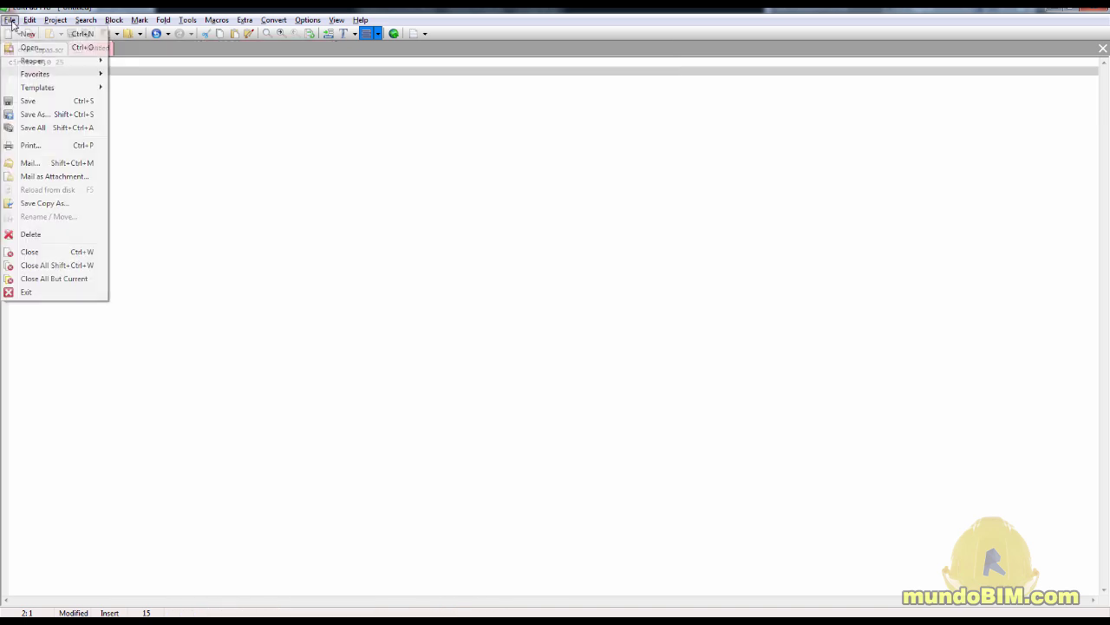
left_click(35, 114)
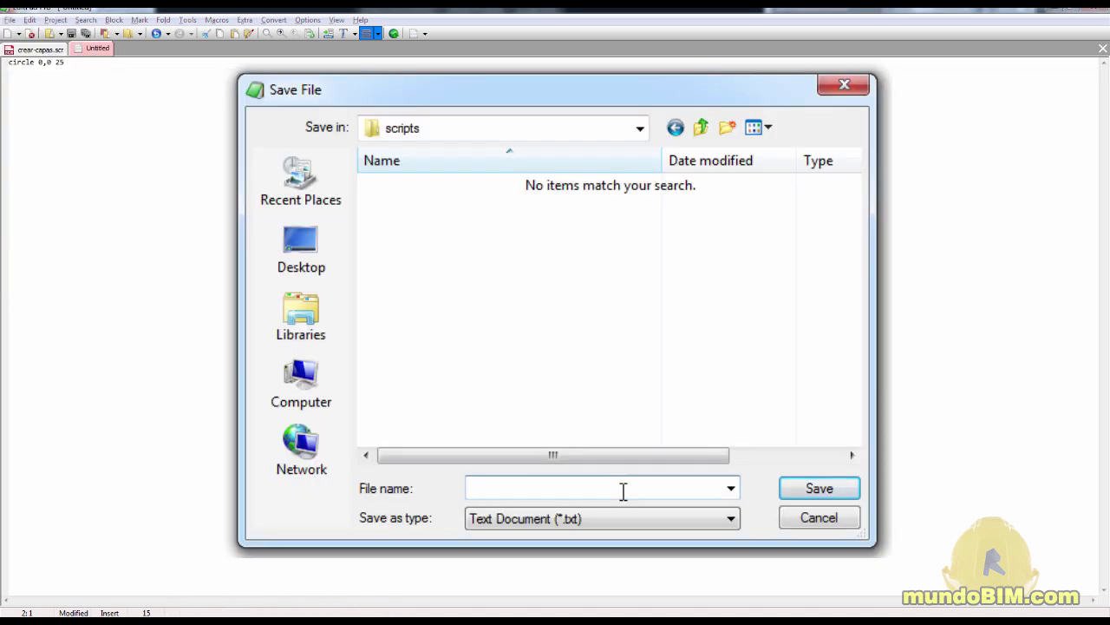
type("prueba-circlo.scr")
key("Return")
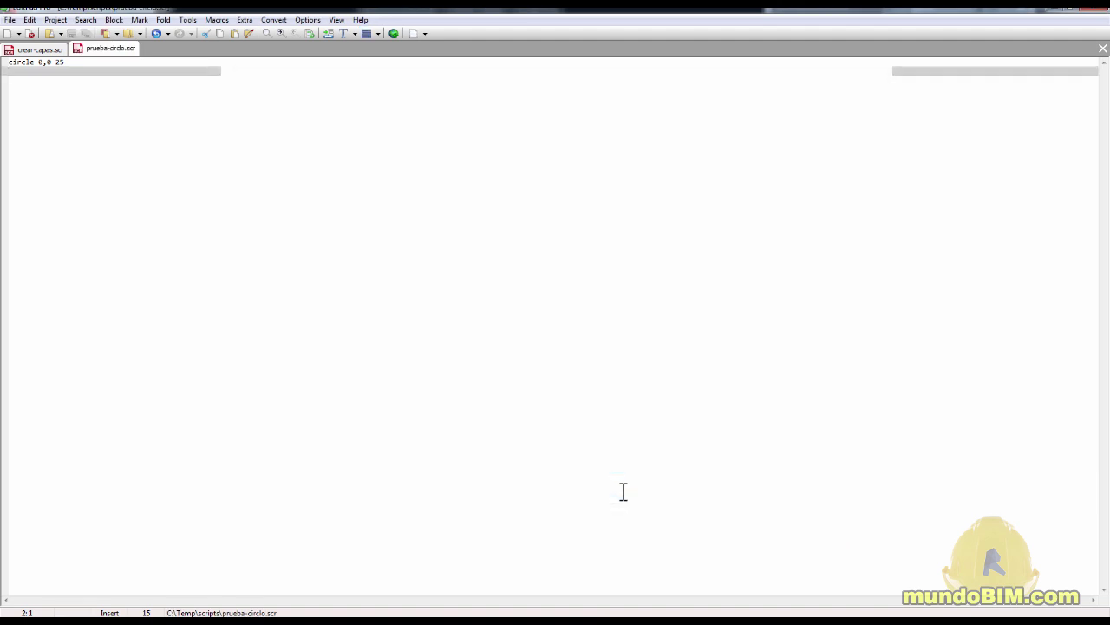
Step: Switch to AutoCAD and erase the circle at the origin
key("alt+Tab")
key("alt+Tab")
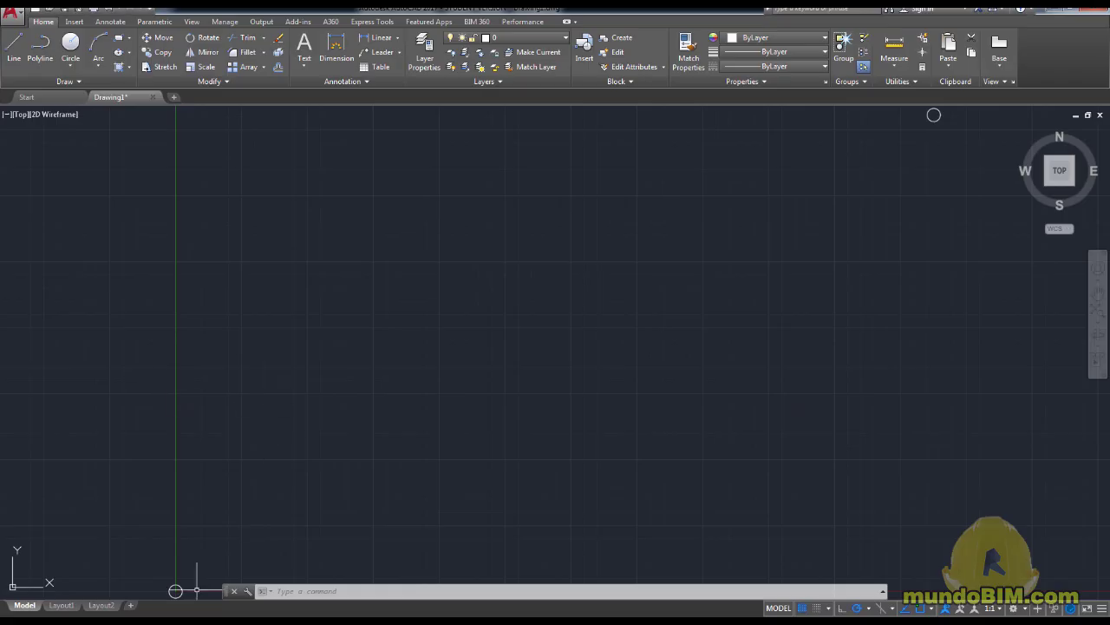
left_click(118, 553)
left_click(197, 600)
key("Delete")
Step: Run the prueba-circlo script file with the SCRIPT command
middle_click_drag(364, 511, 632, 358)
type("SCR")
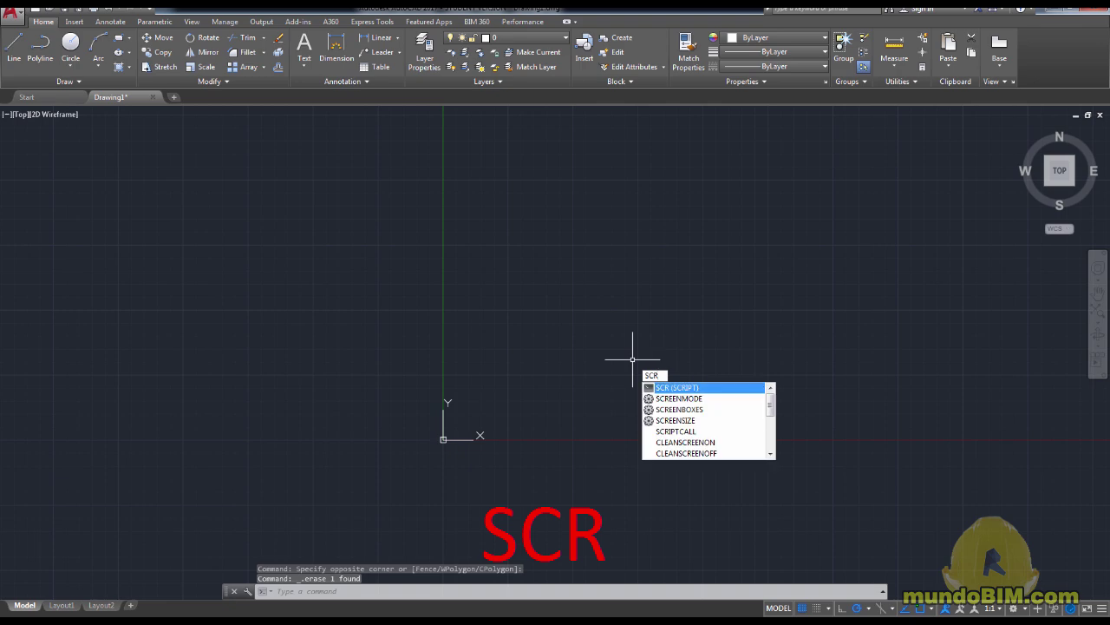
key("Return")
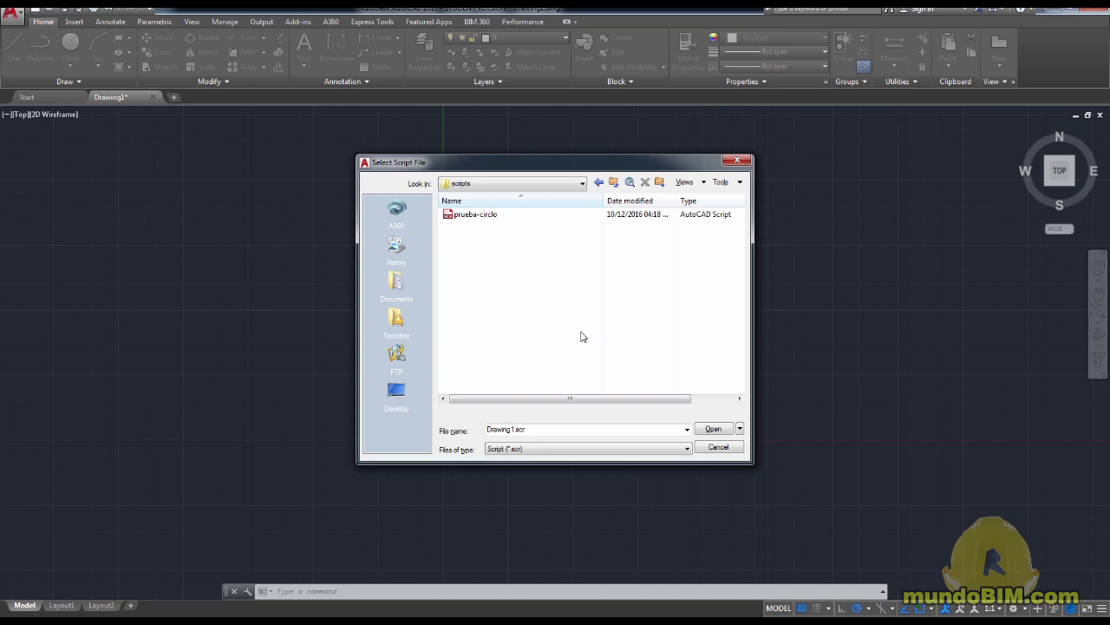
left_click(484, 216)
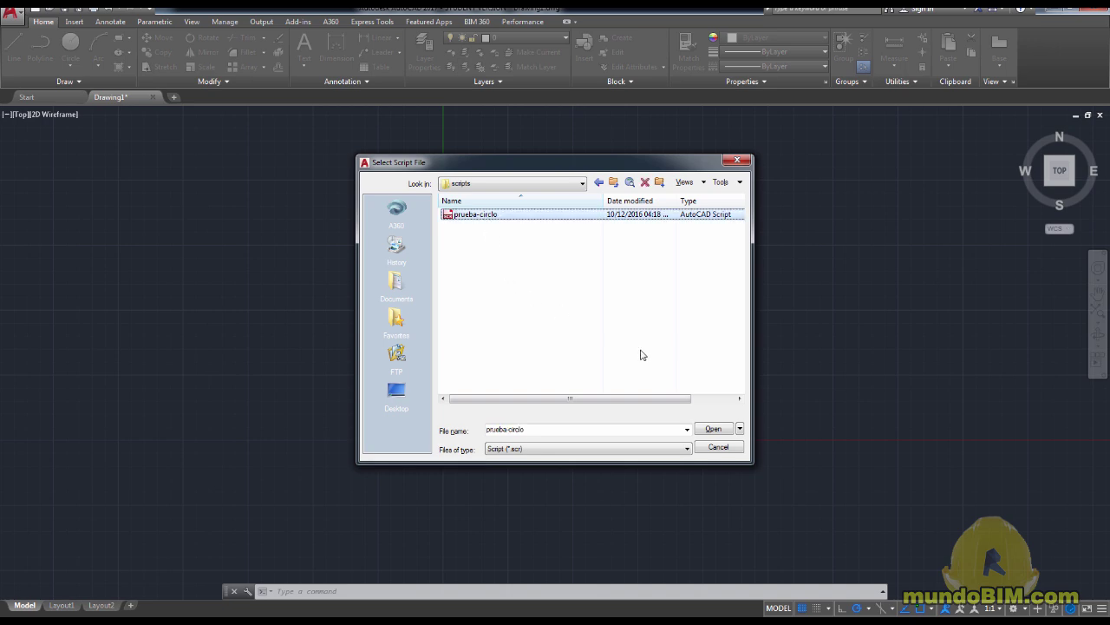
left_click(712, 430)
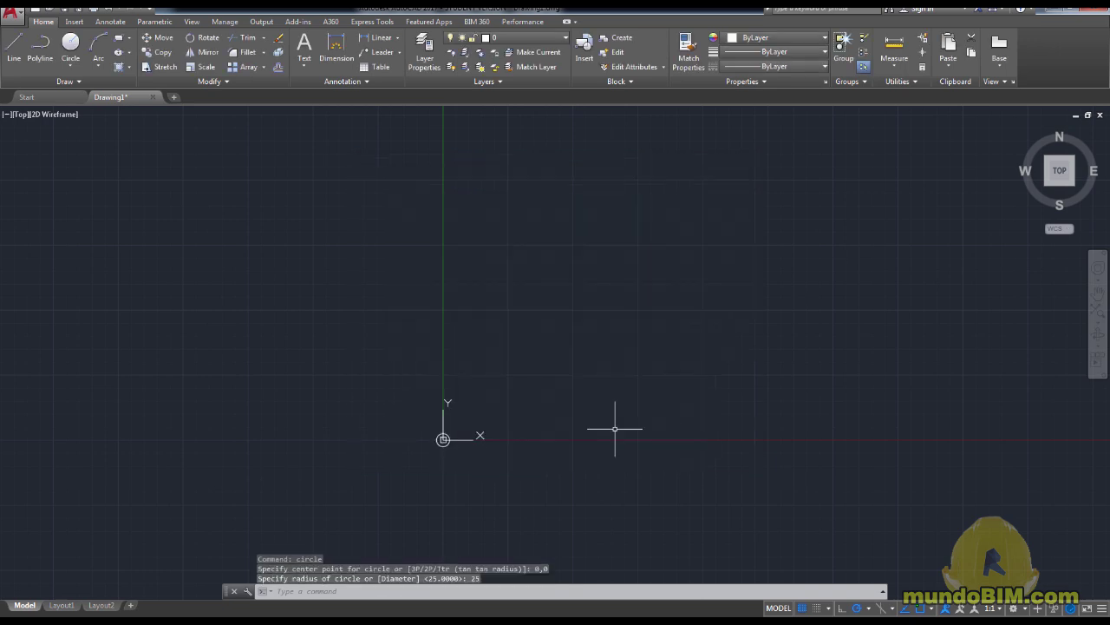
Step: Examine the circle at the origin and the script's commands in the expanded command history
mouse_move(447, 446)
middle_mouse_down()
mouse_move(409, 408)
mouse_move(465, 426)
mouse_move(532, 425)
middle_mouse_up()
scroll(400, 404, "down", 4)
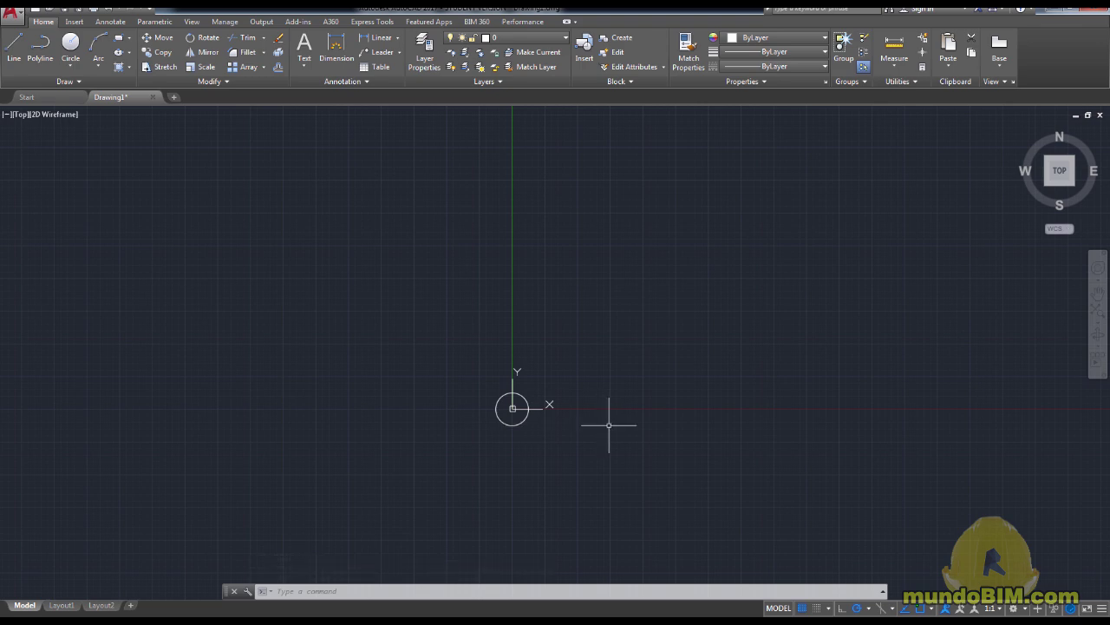
key("F2")
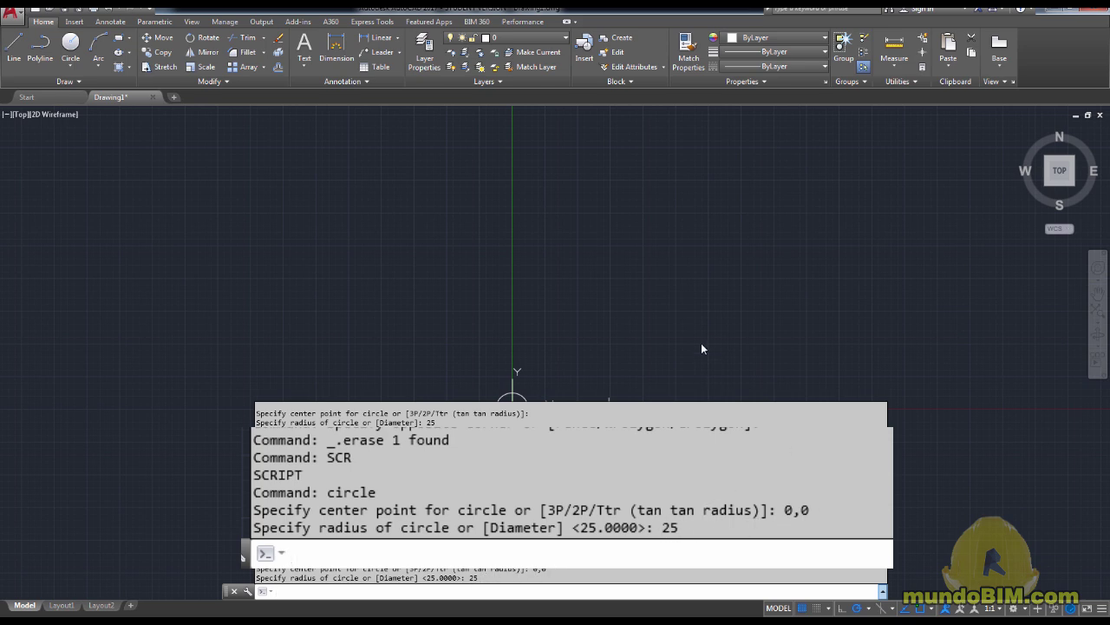
key("F2")
Step: Erase both circles from the drawing with a selection window
scroll(577, 405, "down", 1)
scroll(568, 405, "up", 10)
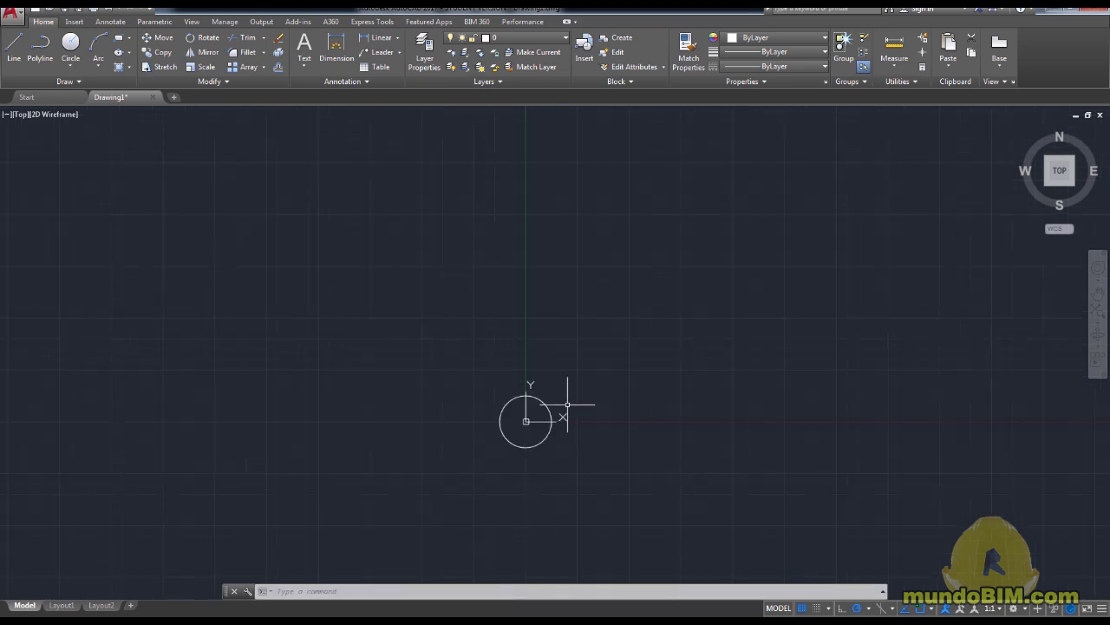
left_click(406, 183)
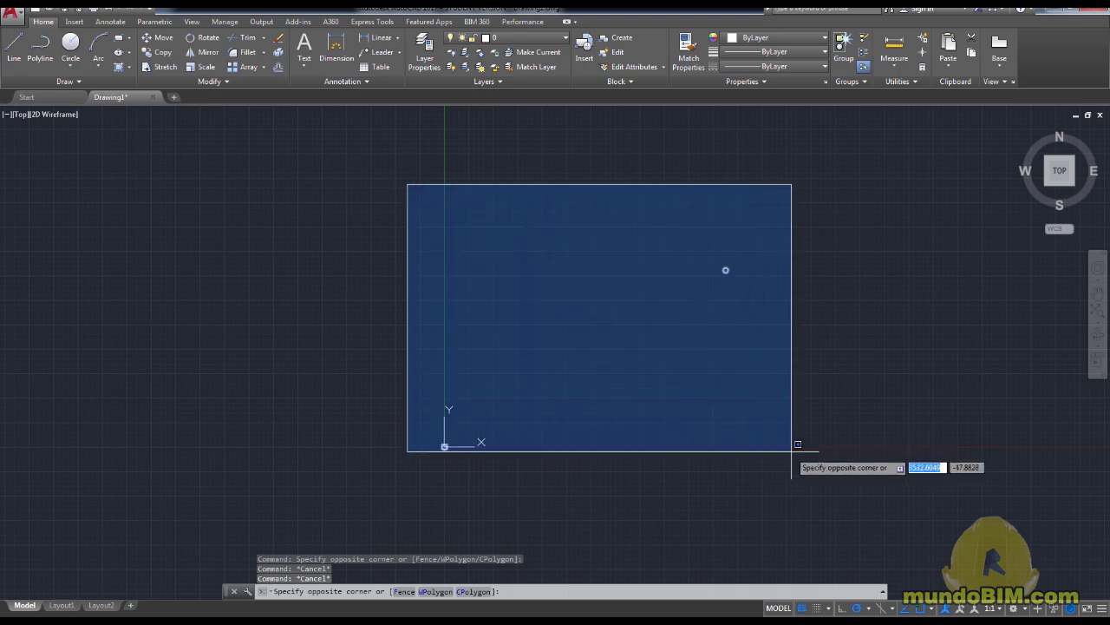
left_click(779, 467)
key("Delete")
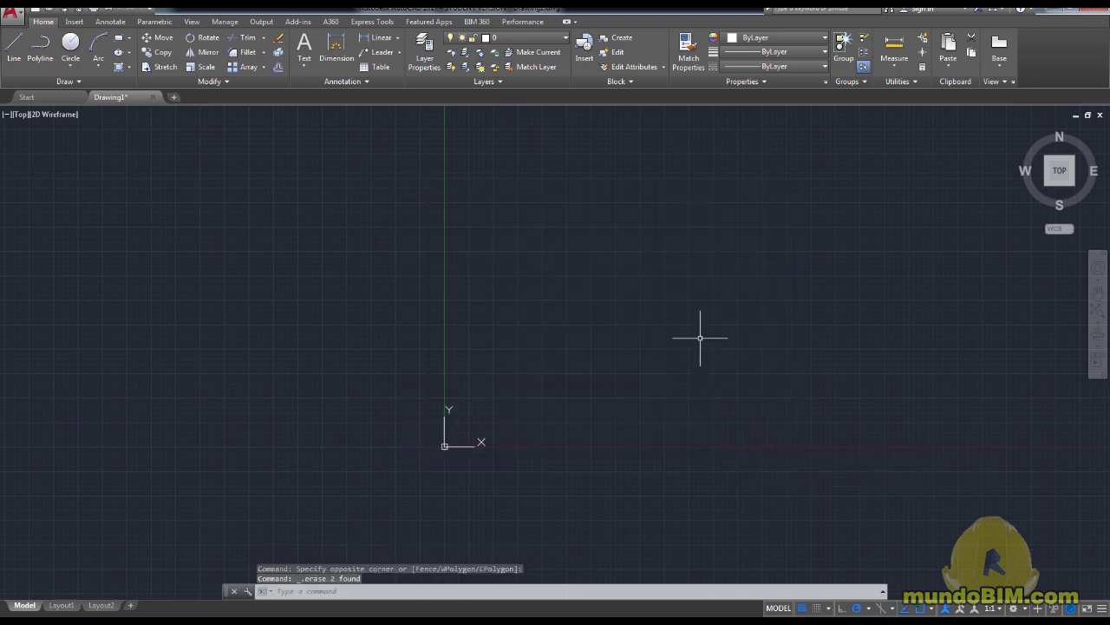
Step: Call up the Layer Properties Manager twice with the LAYER command, closing it each time
mouse_move(701, 335)
middle_mouse_down()
mouse_move(629, 342)
mouse_move(504, 394)
middle_mouse_up()
scroll(391, 356, "up", 1)
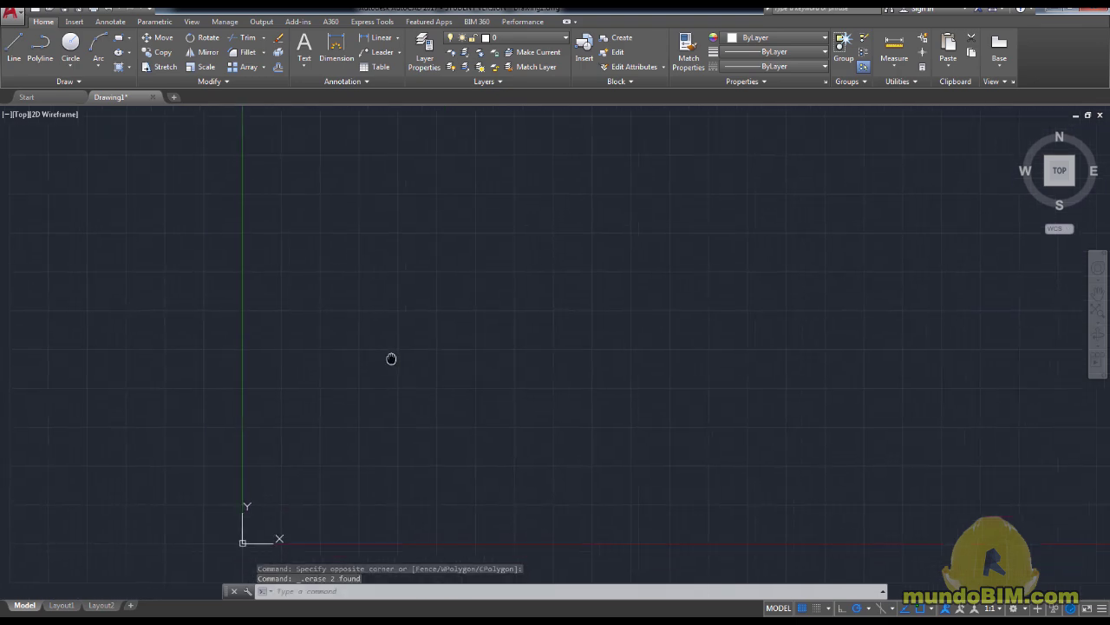
mouse_move(342, 347)
middle_mouse_down()
mouse_move(309, 329)
mouse_move(199, 327)
middle_mouse_up()
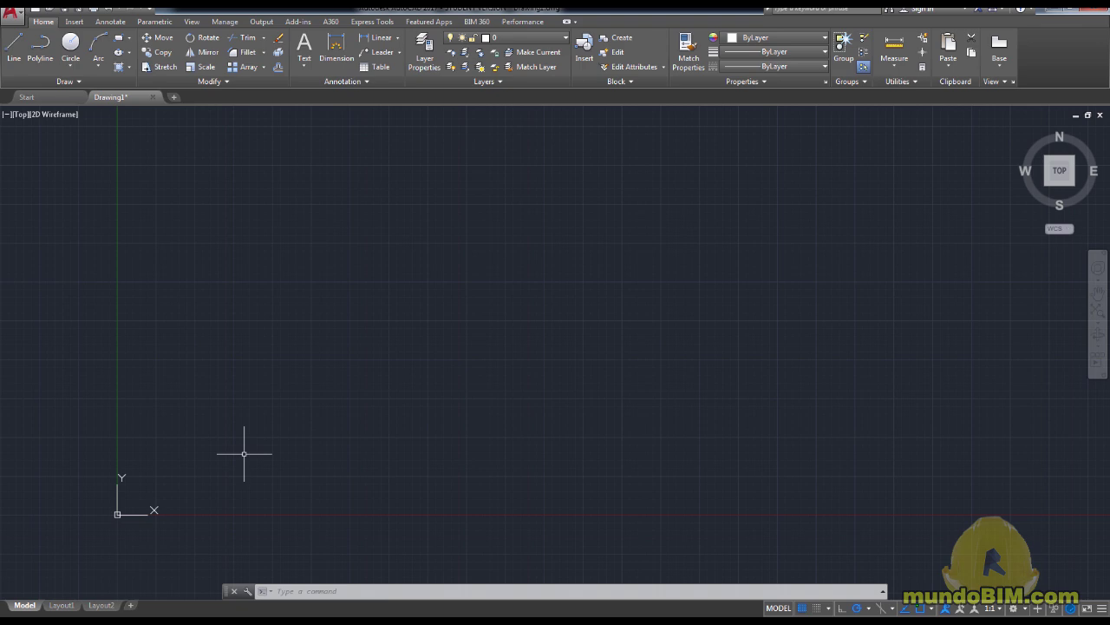
type("LAYER")
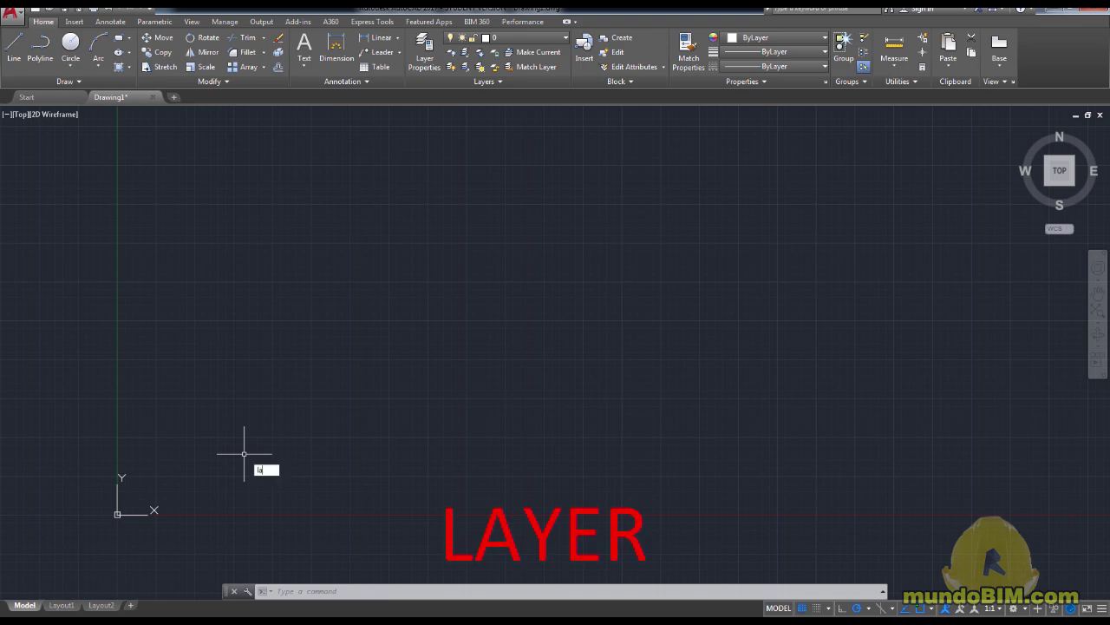
key("Return")
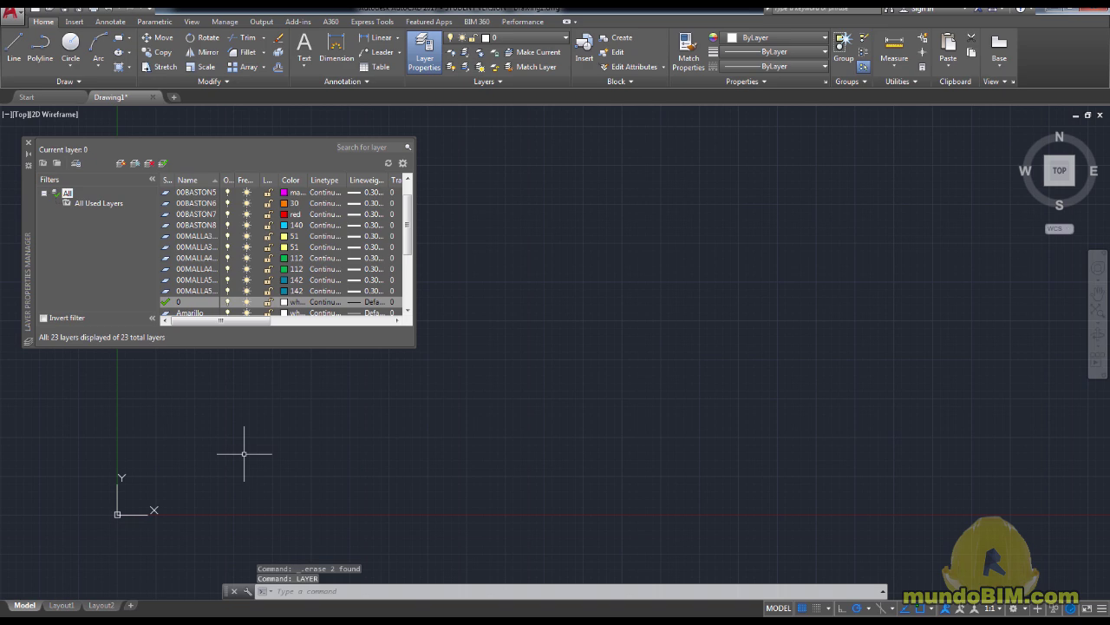
left_click(28, 142)
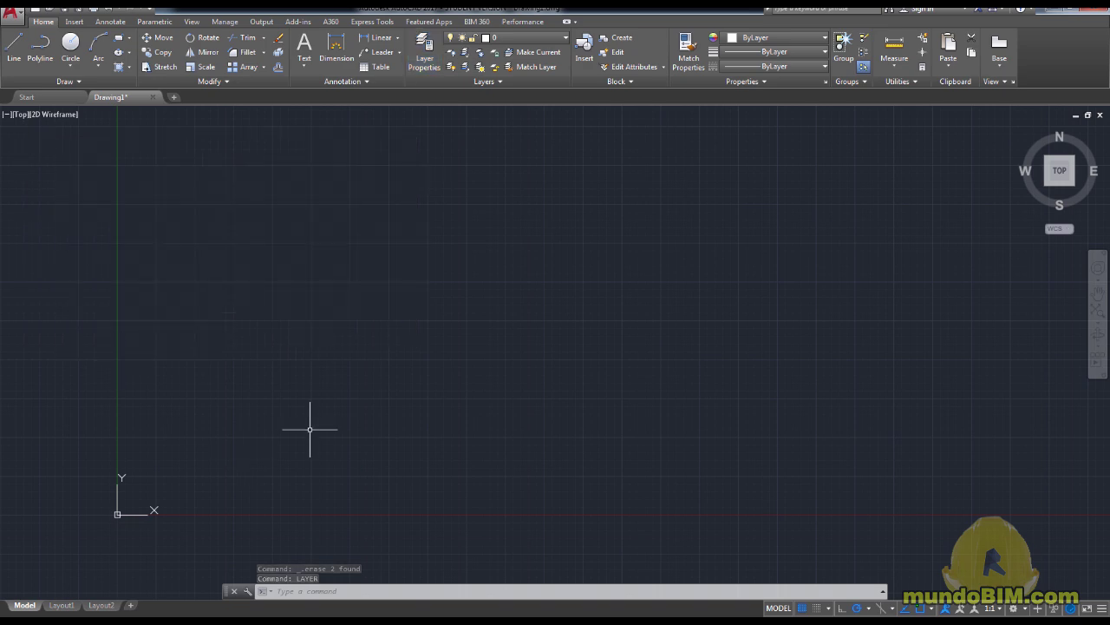
type("laye")
key("Return")
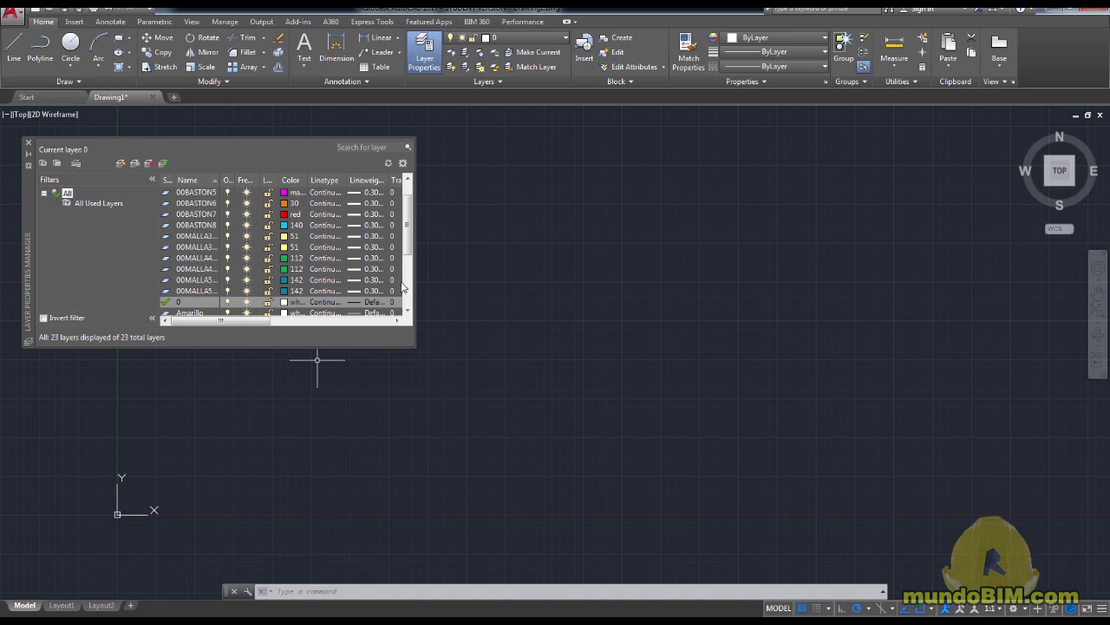
left_click(29, 144)
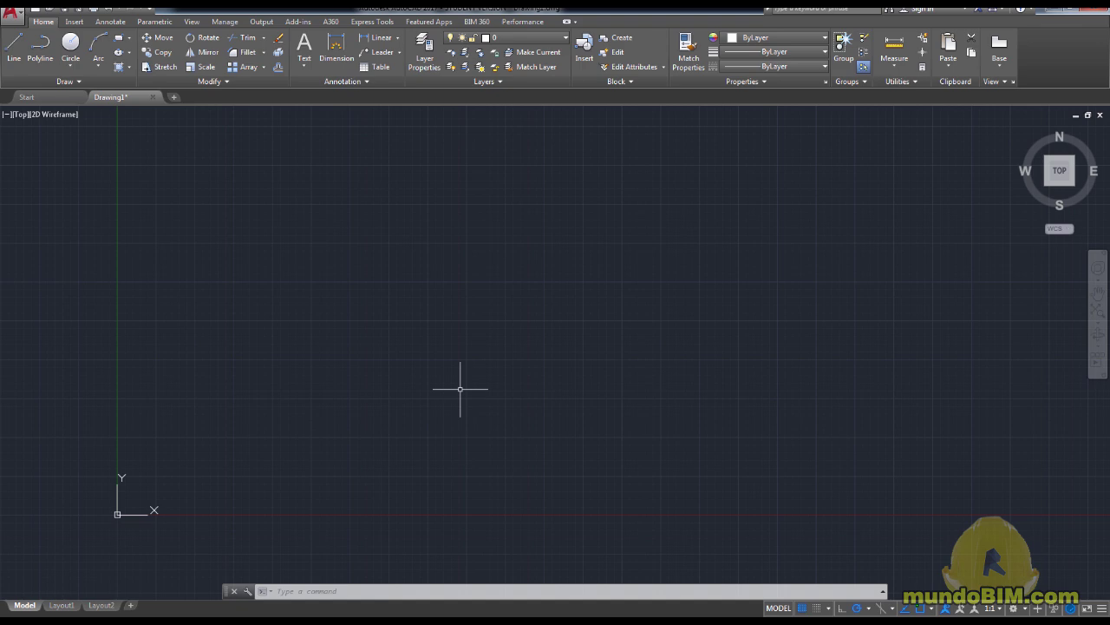
Step: Run the -LAYER command to examine its command-line options, and cancel it
type("-LAYER")
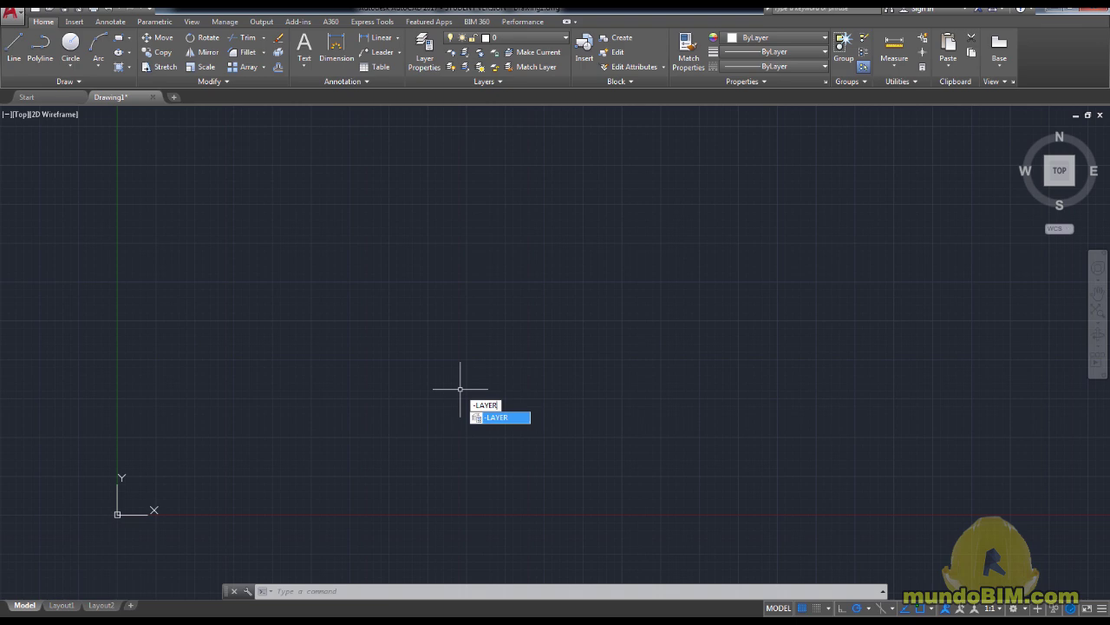
key("Return")
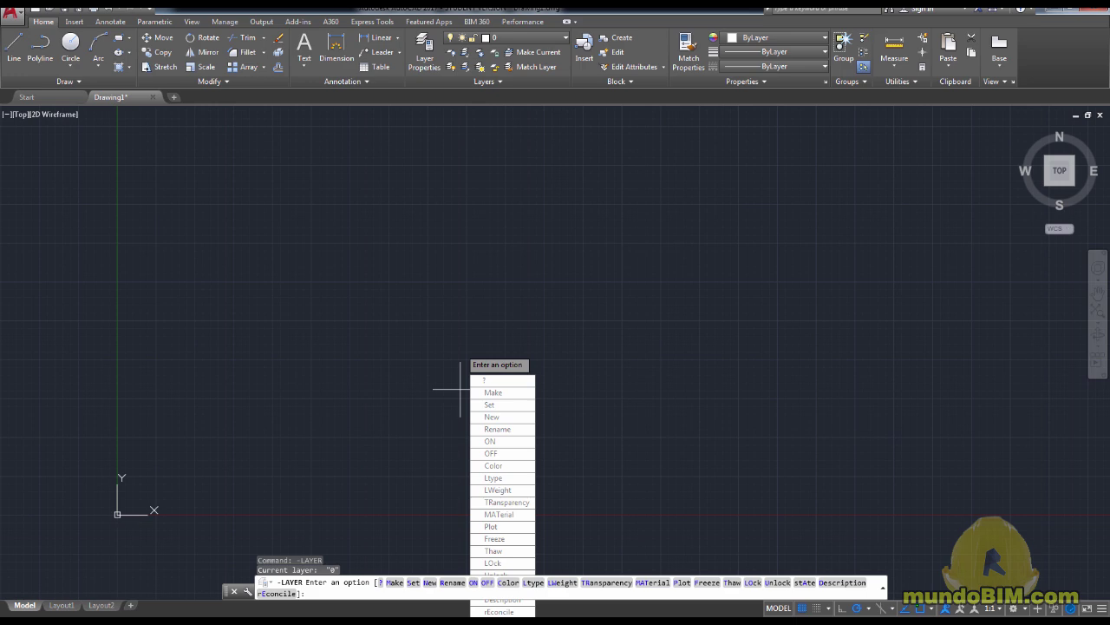
key("Escape")
key("Escape")
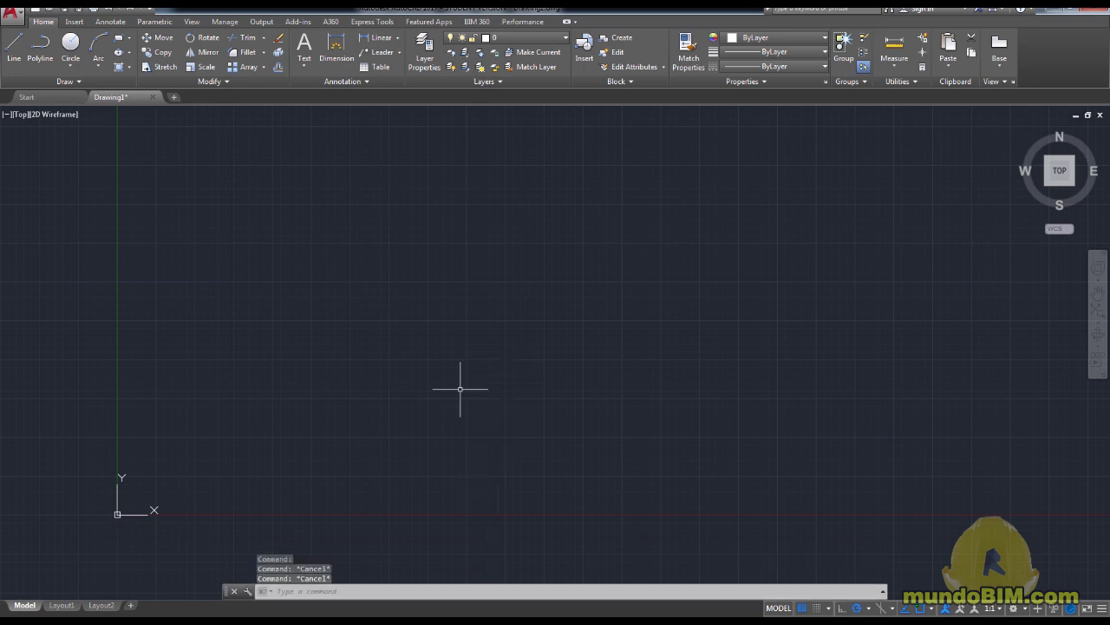
key("Escape")
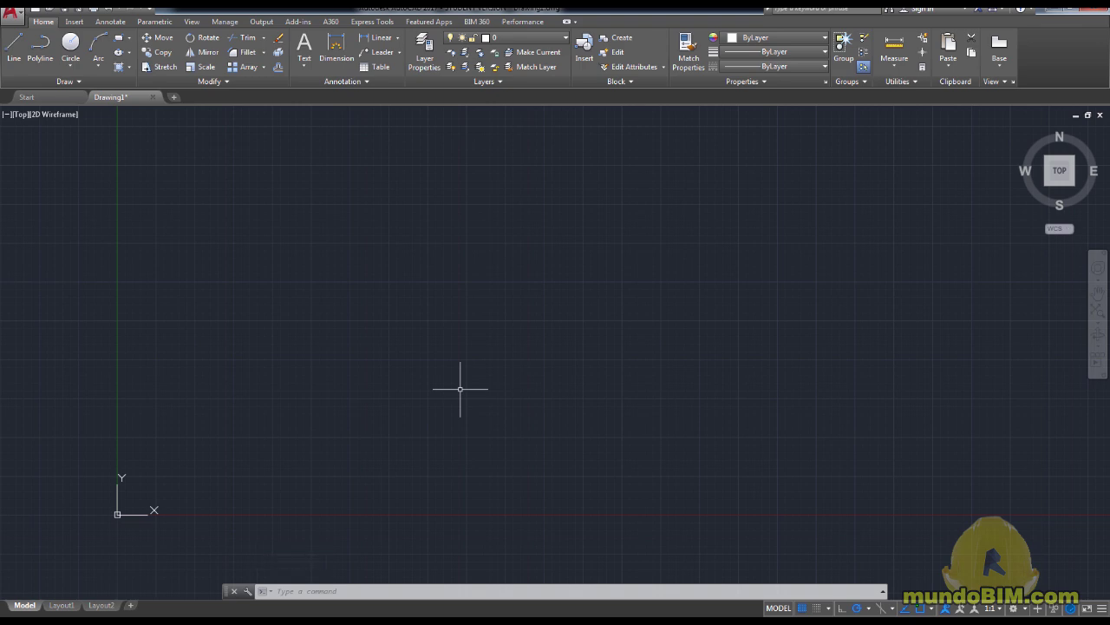
Step: Create a new current layer named CAPA1 with the Make option of -LAYER and check it in the Layer Properties Manager
type("-LAyer")
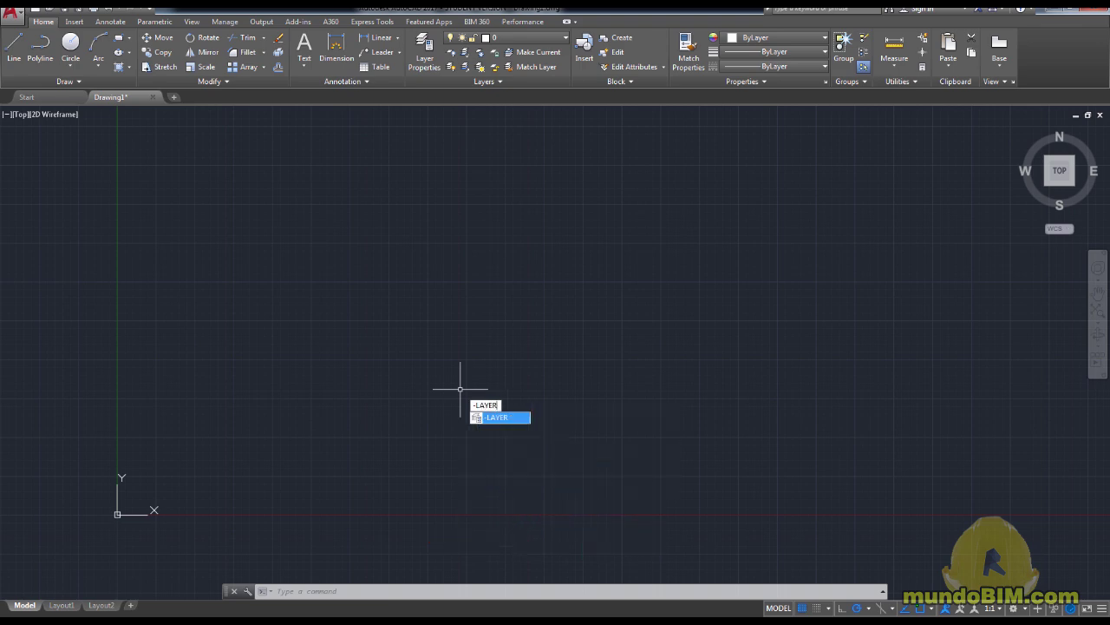
key("Return")
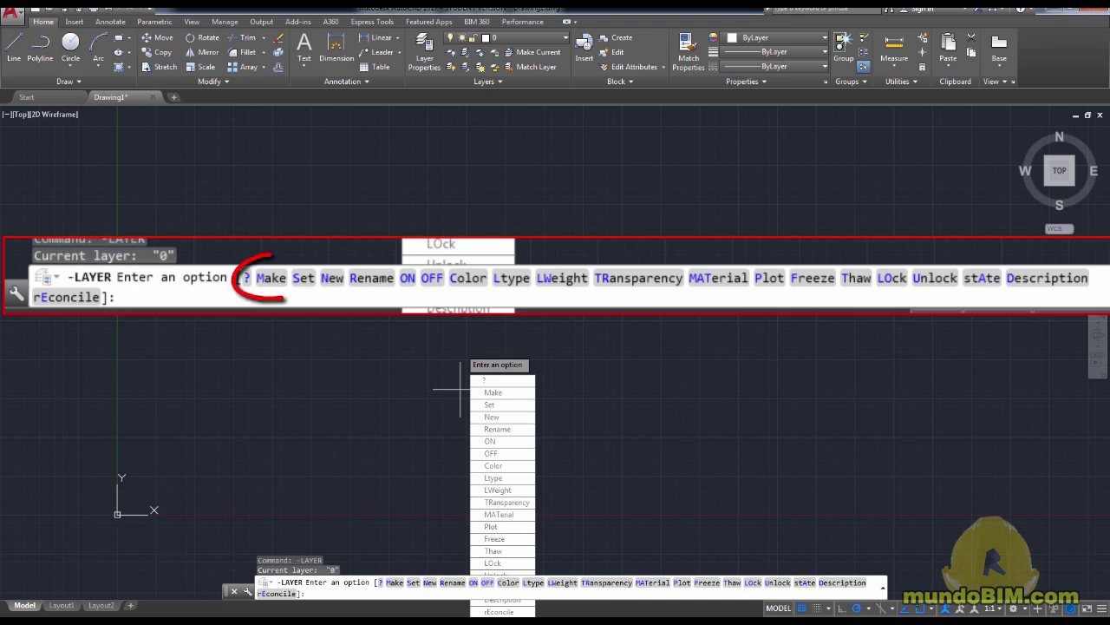
type("m")
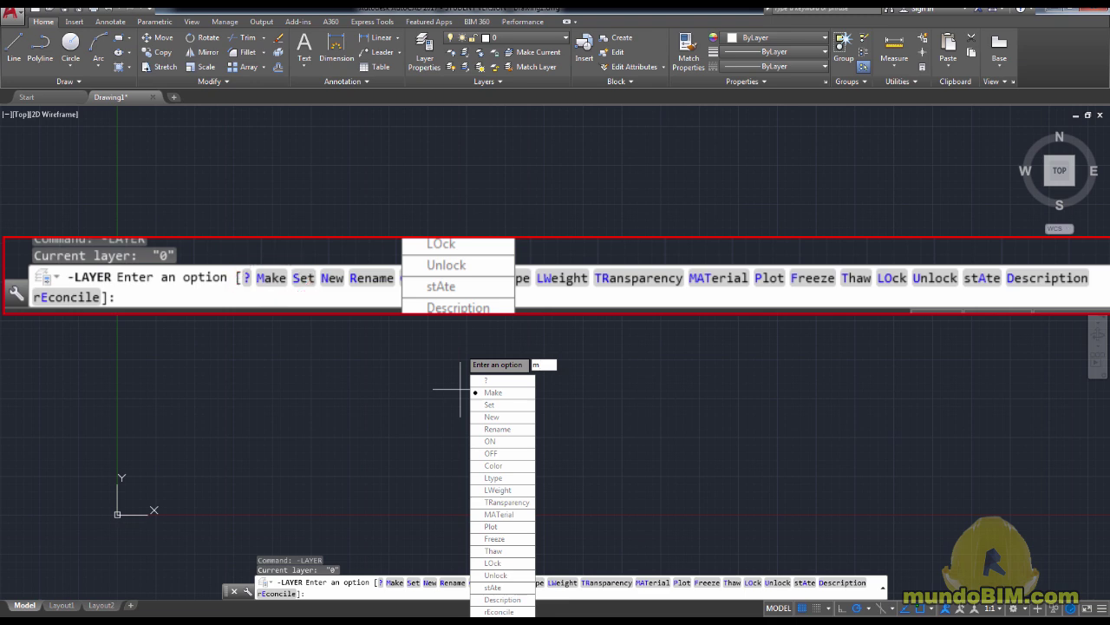
key("Return")
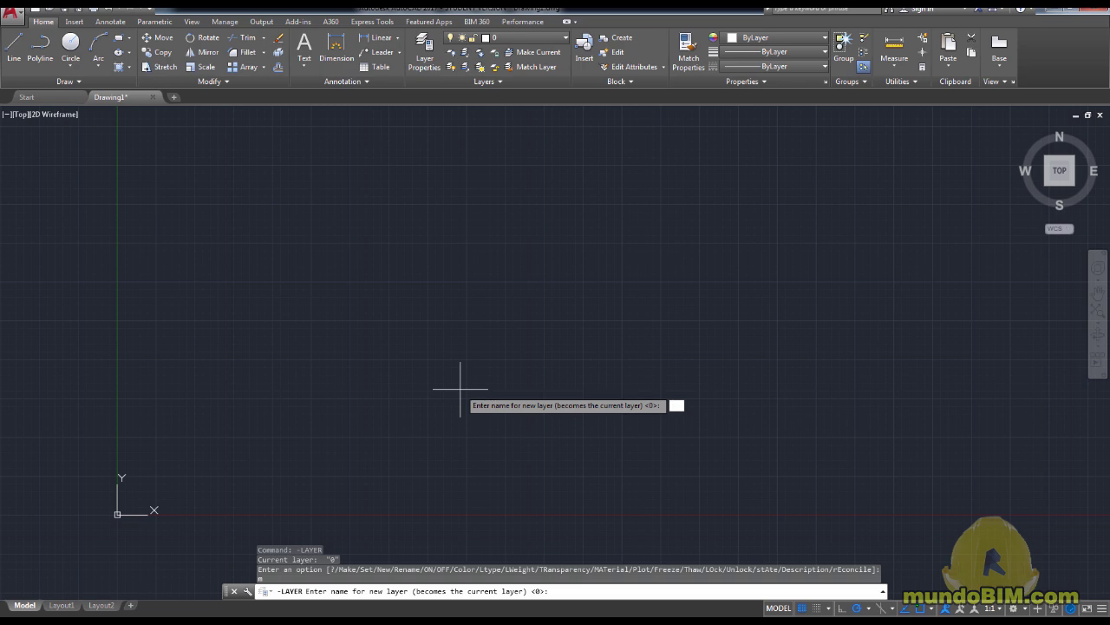
type("CAPA1")
key("Return")
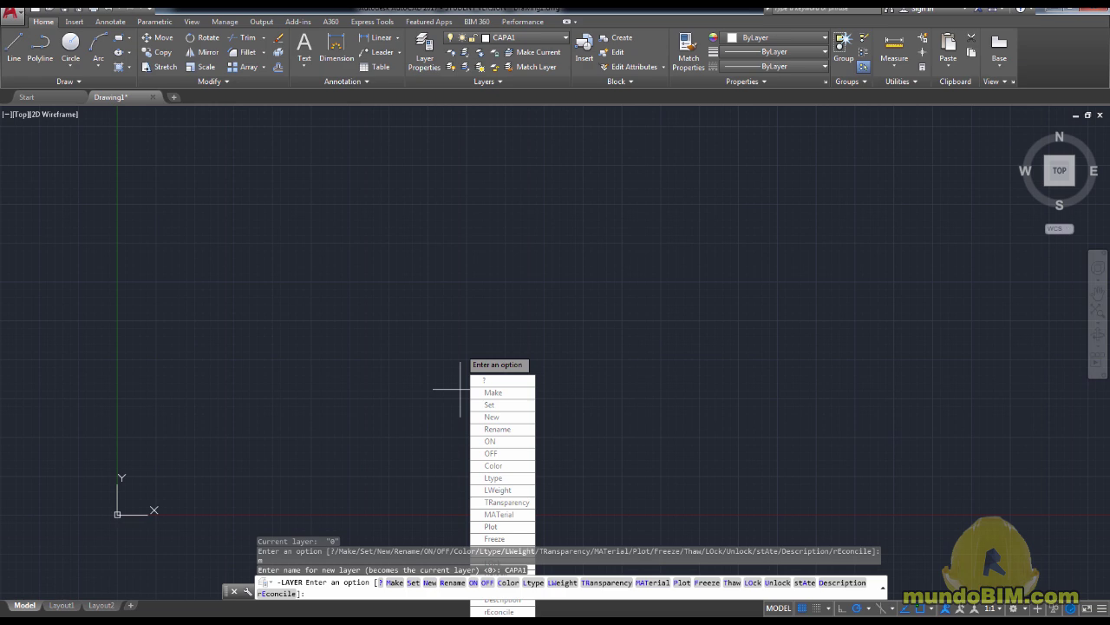
key("Return")
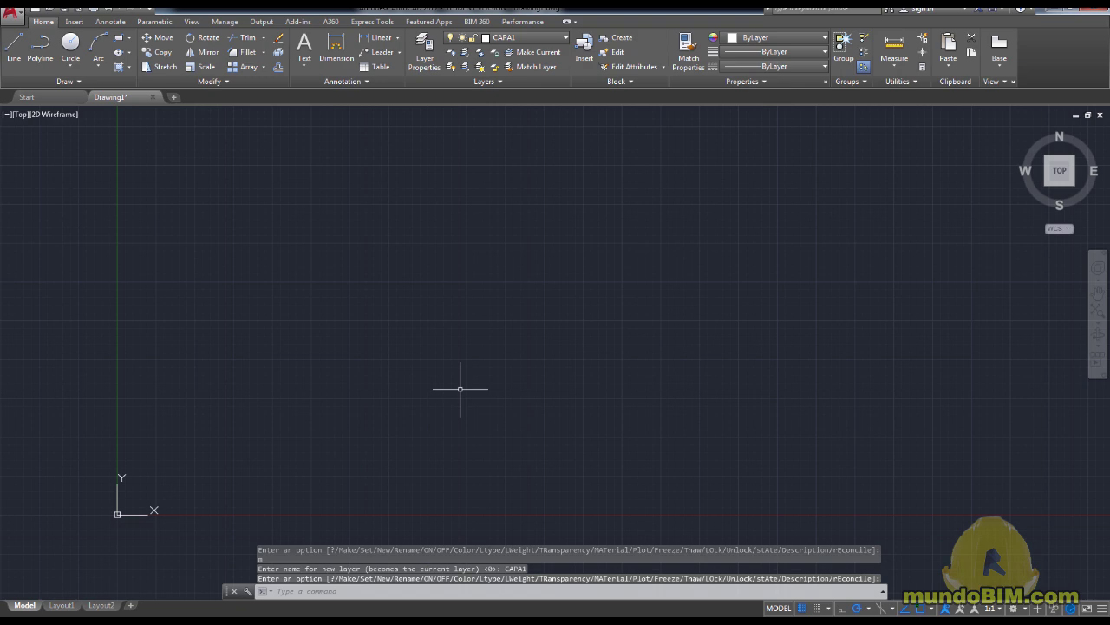
left_click(424, 52)
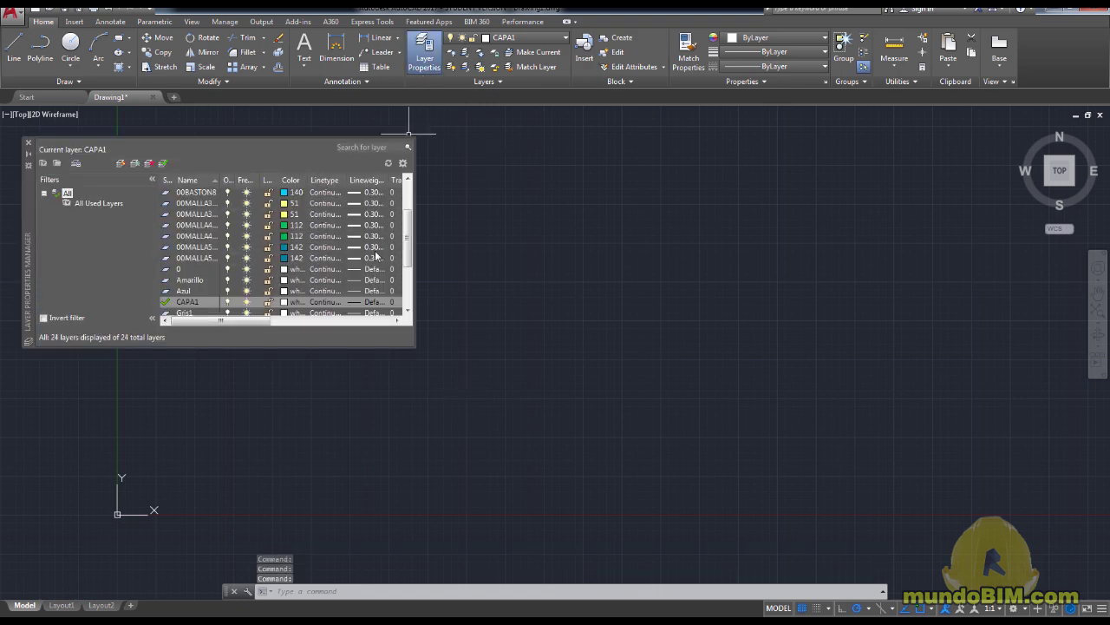
scroll(407, 234, "down", 2)
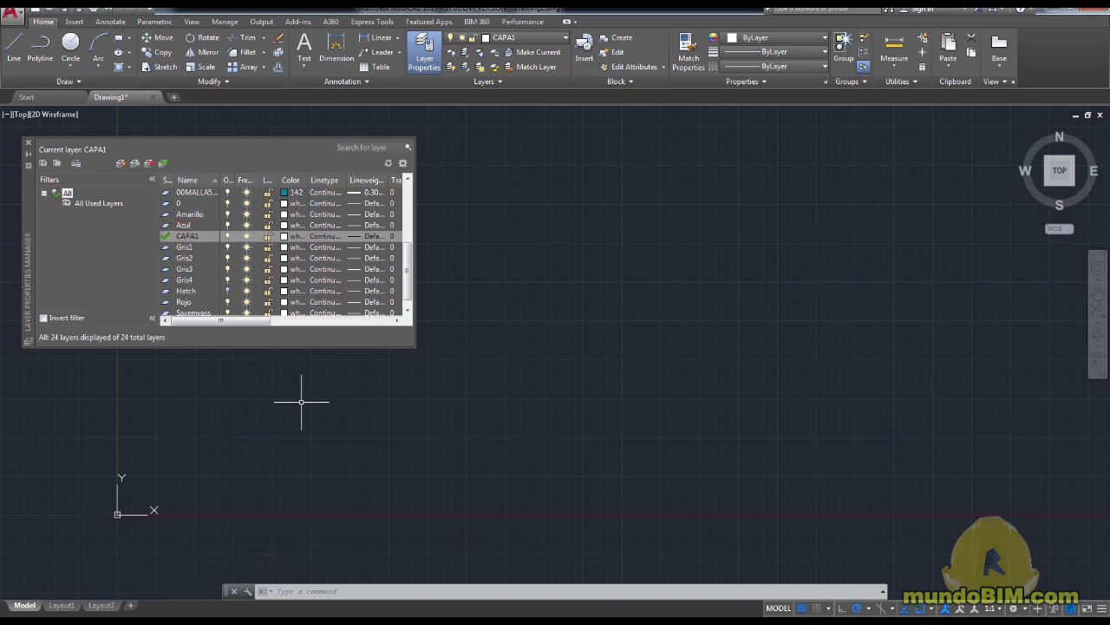
Step: Switch to EditPad Pro and create a new blank file
key("alt+Tab")
key("alt+Tab")
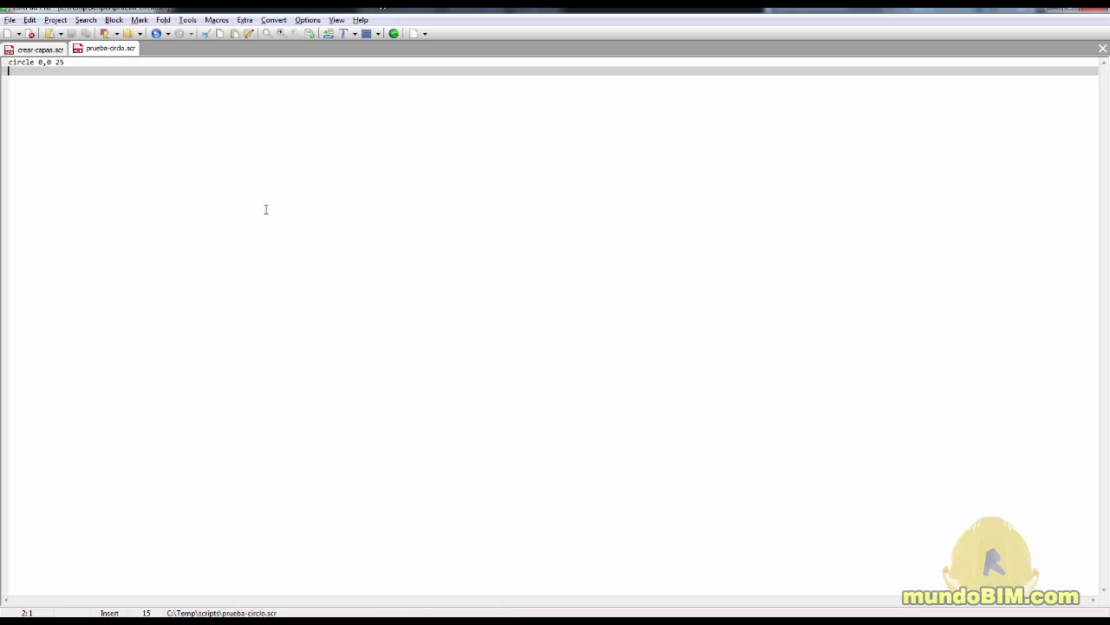
left_click(8, 33)
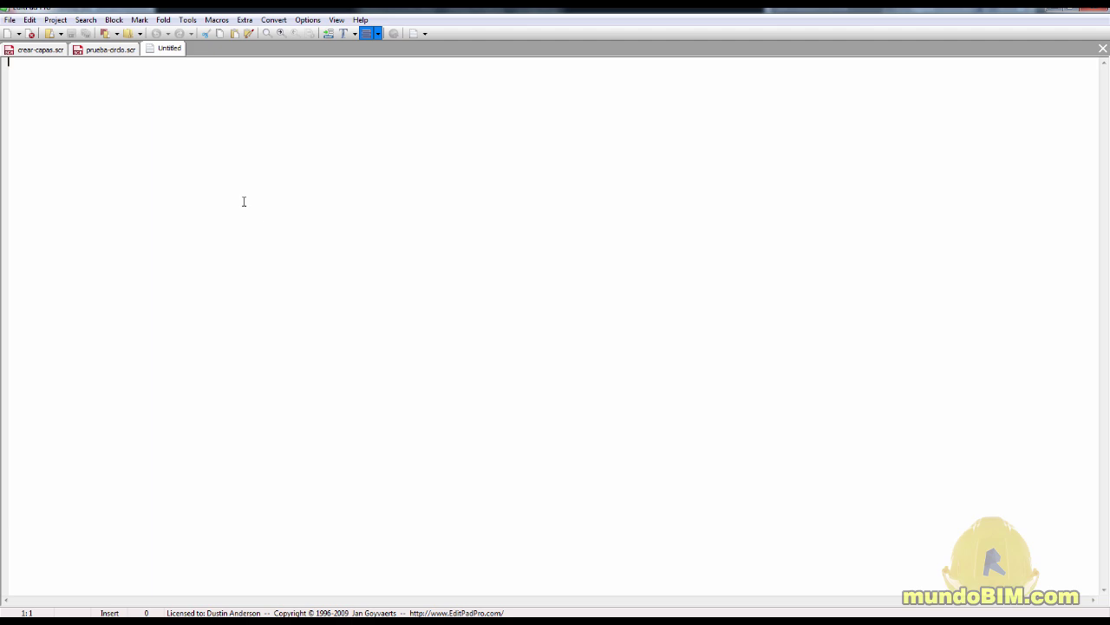
Step: Review the -LAYER sequence in AutoCAD's command history and write -layer on the first line of the new EditPad Pro file
key("alt+Tab")
key("alt+Tab")
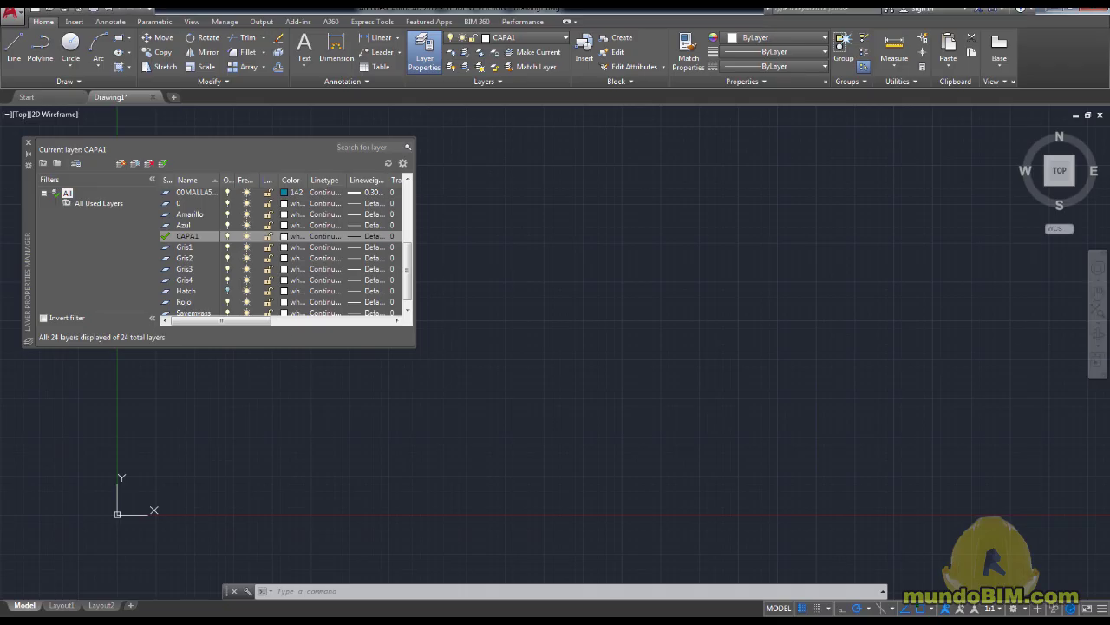
key("F2")
key("F2")
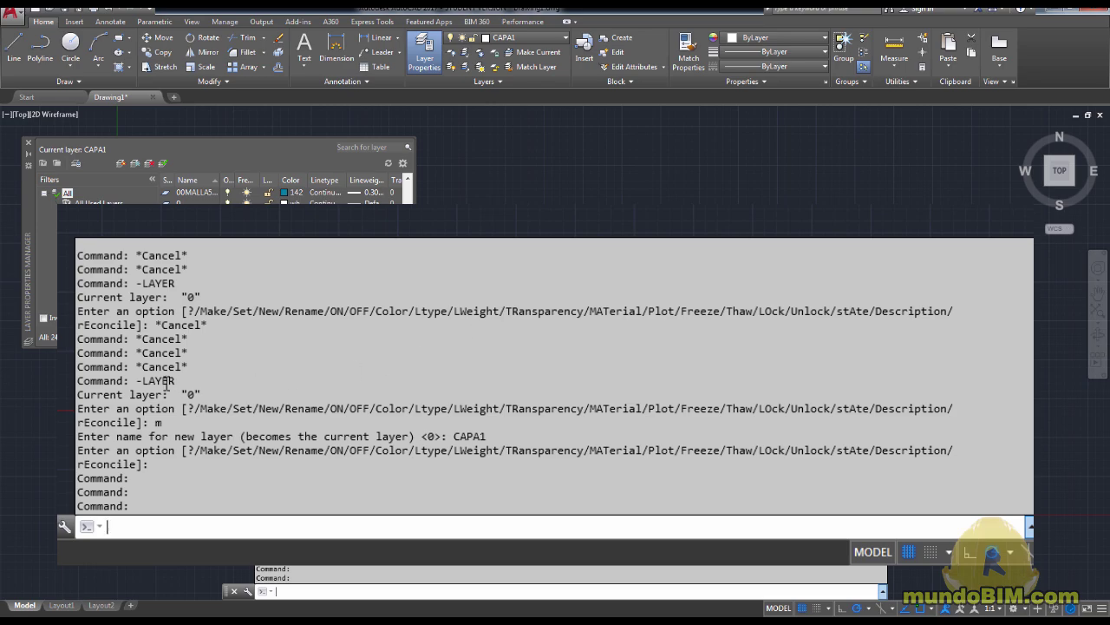
key("alt+Tab")
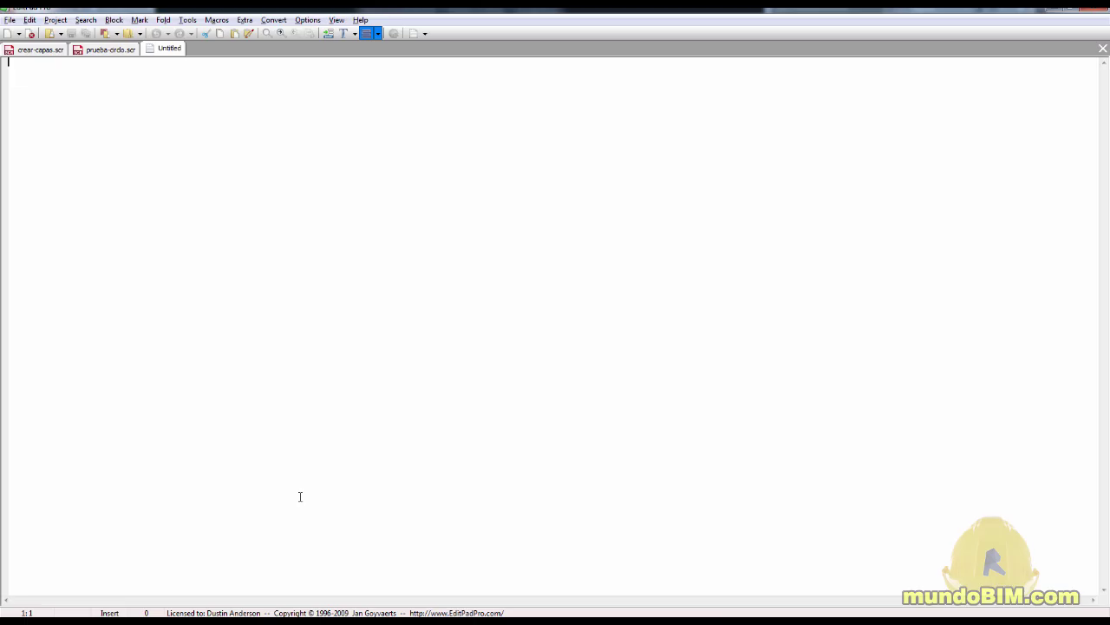
type("-layer")
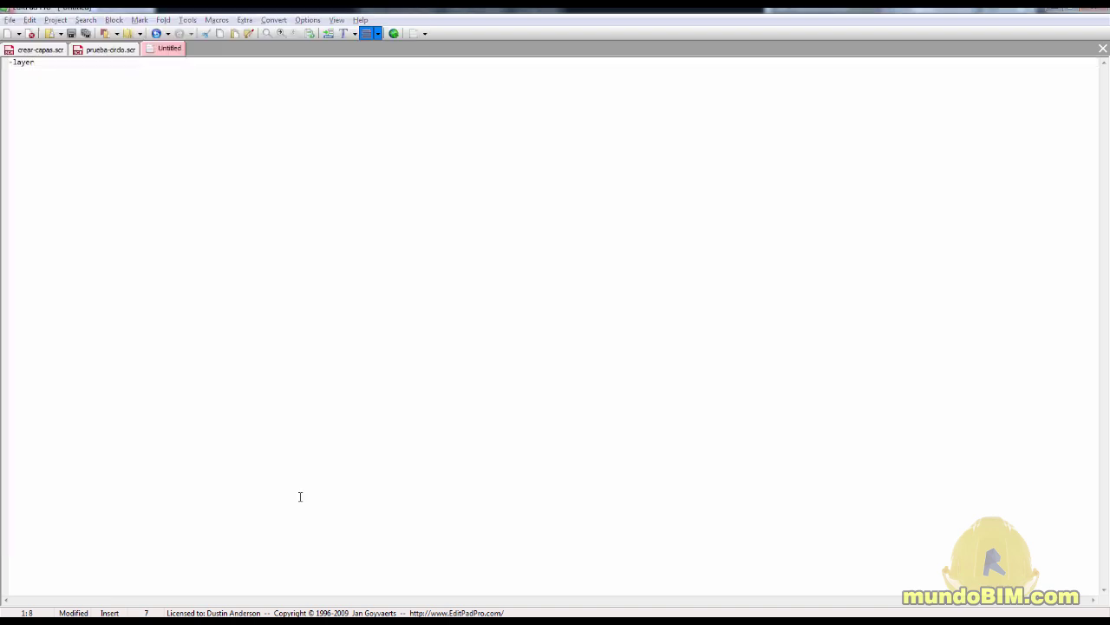
Step: Recheck AutoCAD's command history and complete the script line as "-layer make CAPA1", followed by a line break
key("alt+Tab")
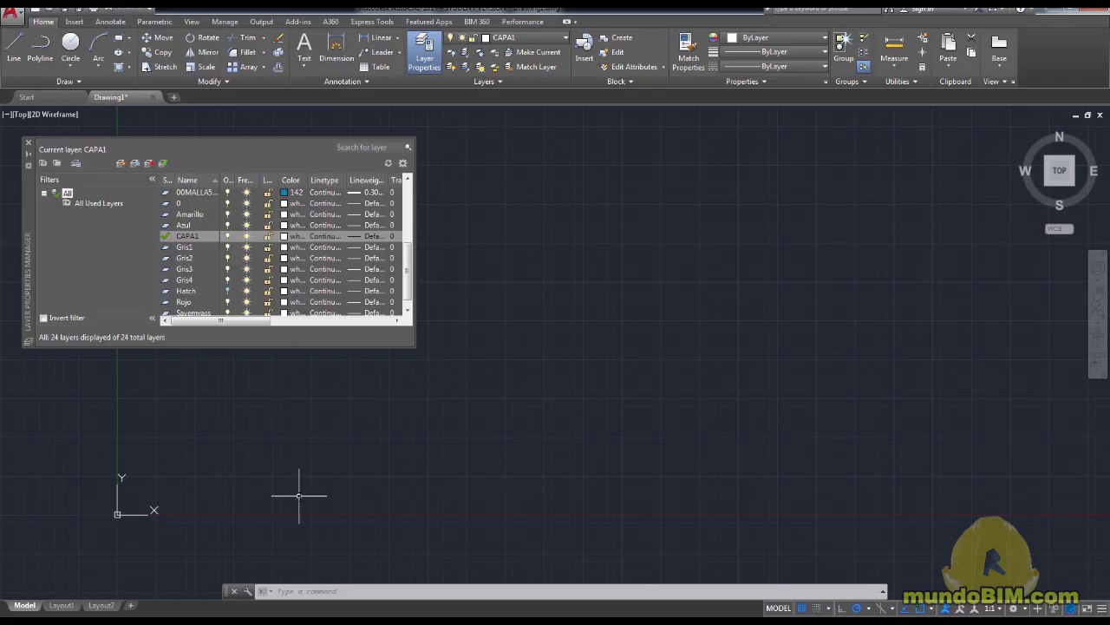
key("F2")
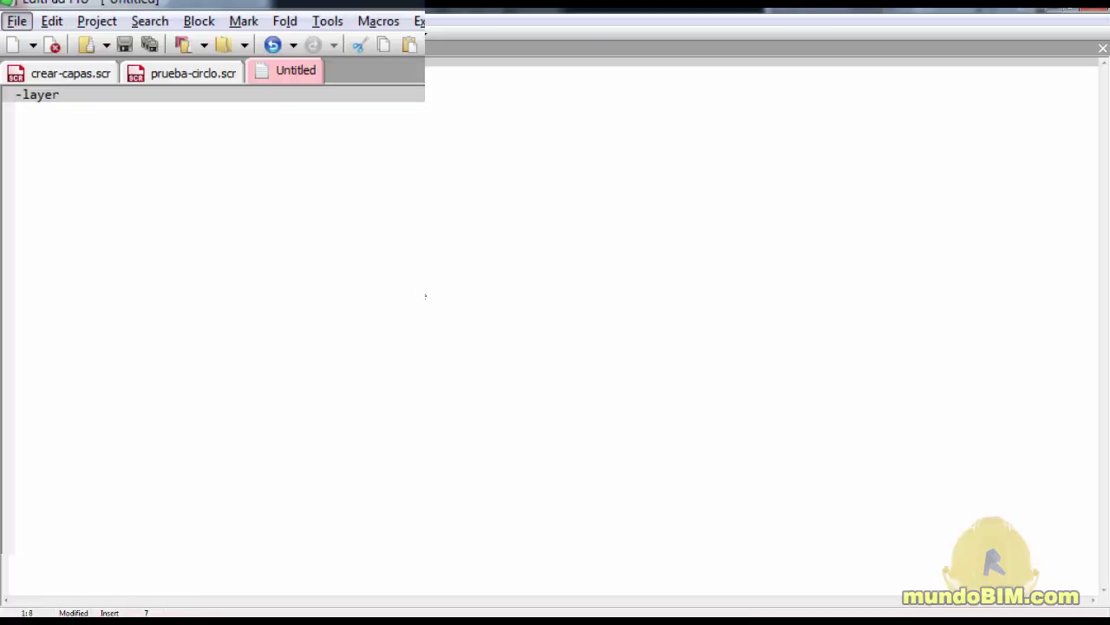
key("m")
key("Escape")
key("Escape")
type("make")
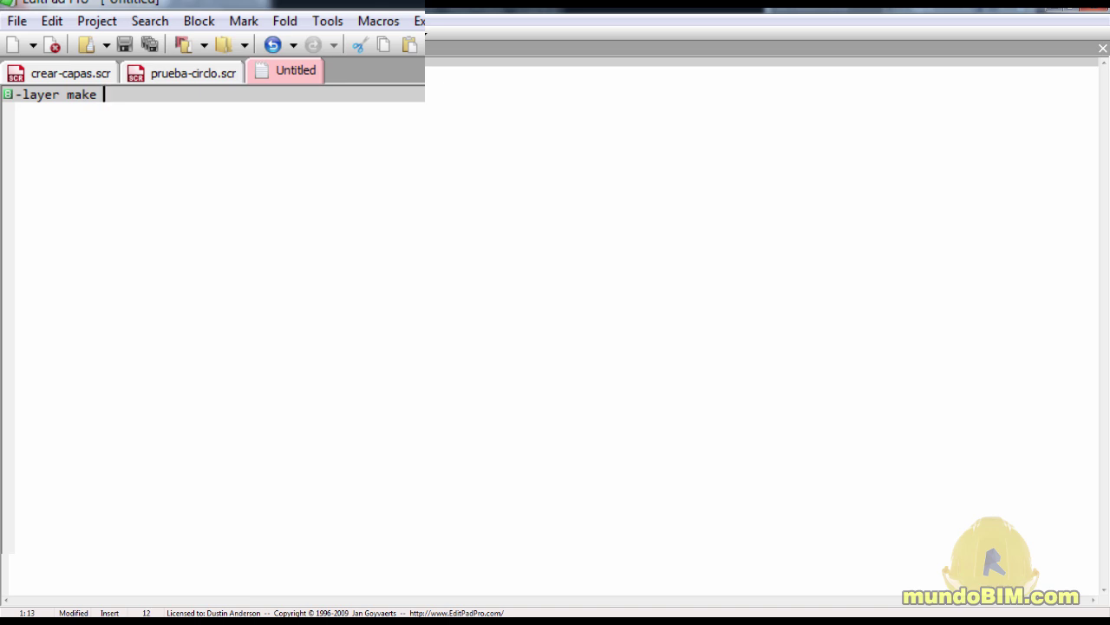
type(" CAPA1")
key("Return")
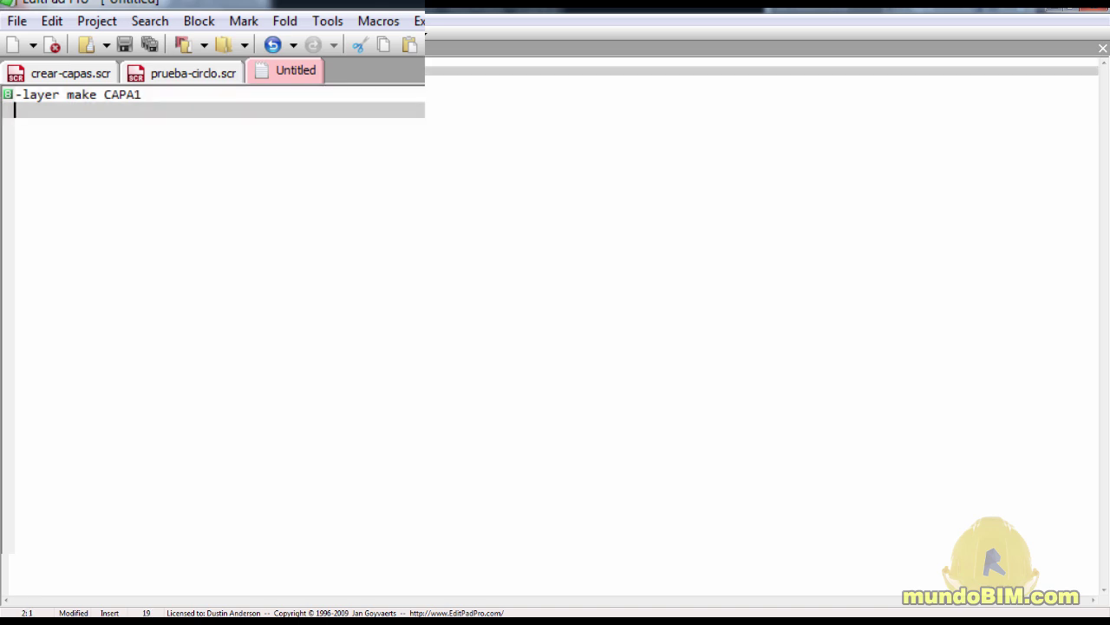
Step: Change the layer name in the script line to CAPA2 and return to the empty line below
left_click(303, 90)
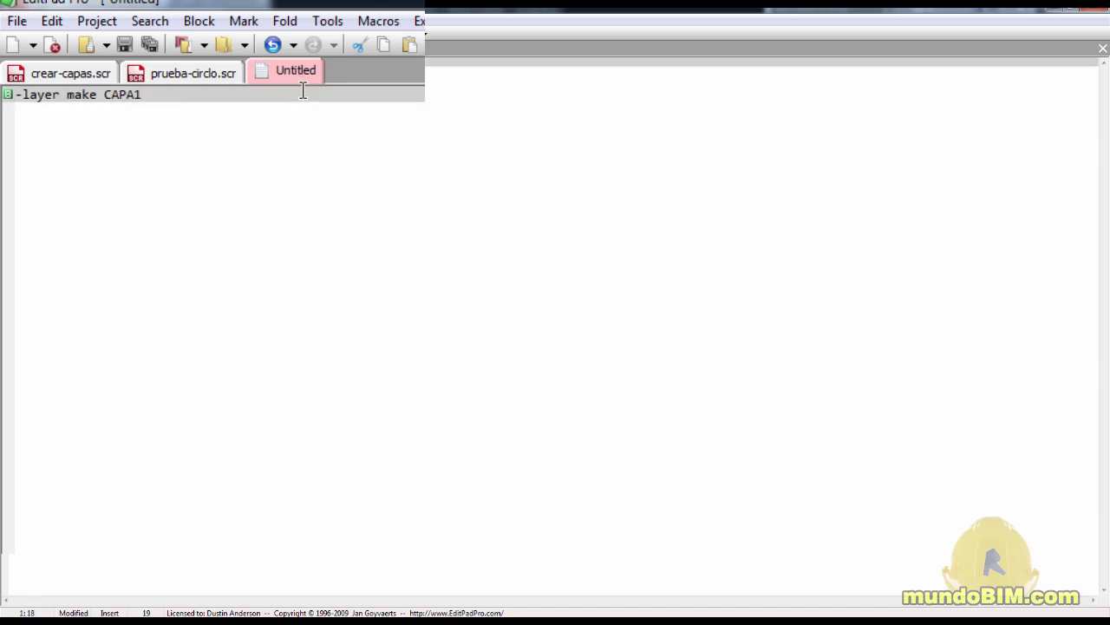
key("BackSpace")
type("2")
key("Down")
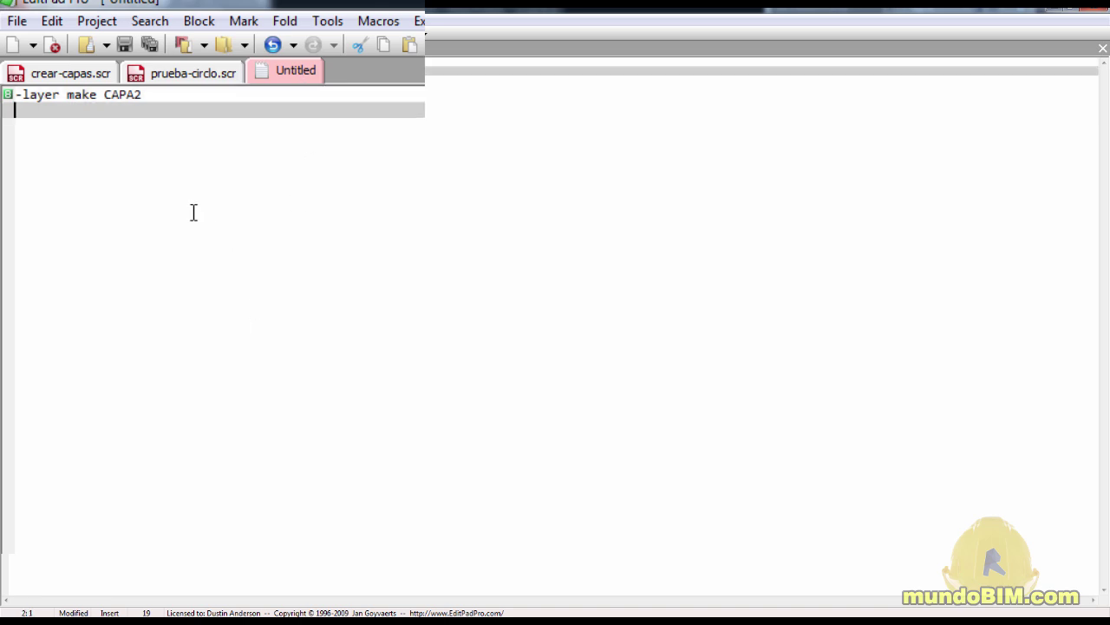
Step: Save the script as capa2.scr in the scripts folder
left_click(16, 21)
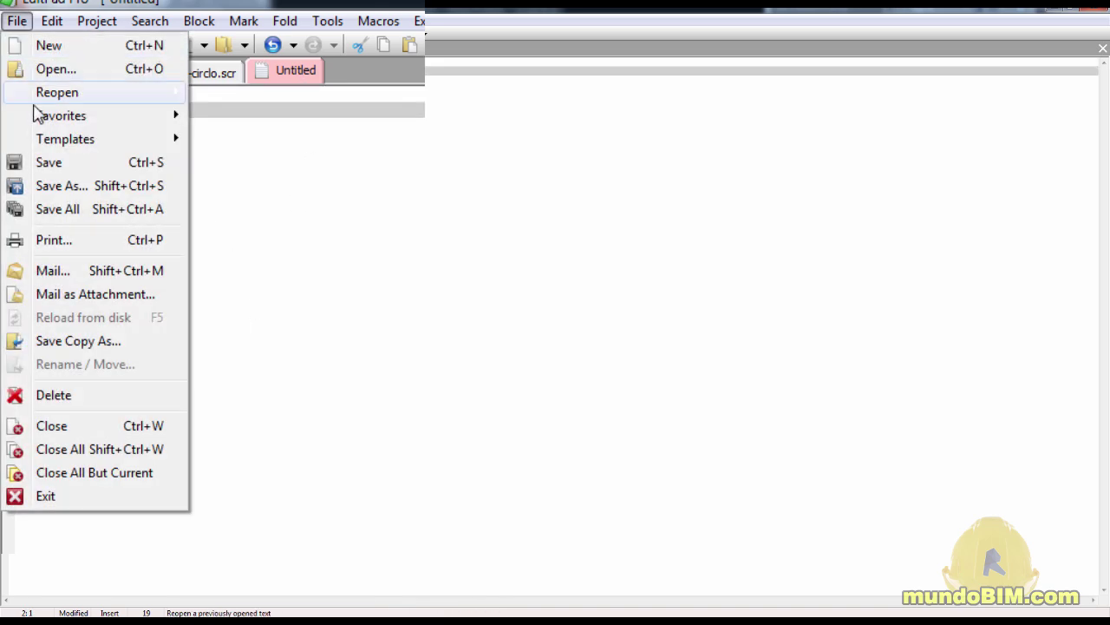
left_click(62, 186)
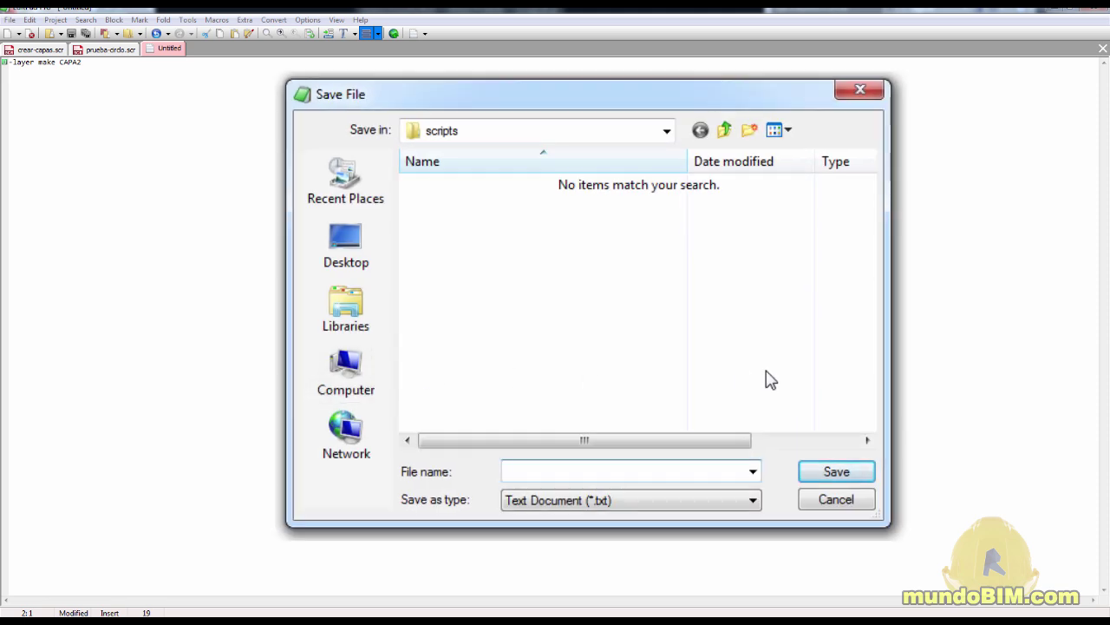
type("capa2.scr")
key("Return")
Step: Switch to AutoCAD and create a new drawing
key("alt+Tab")
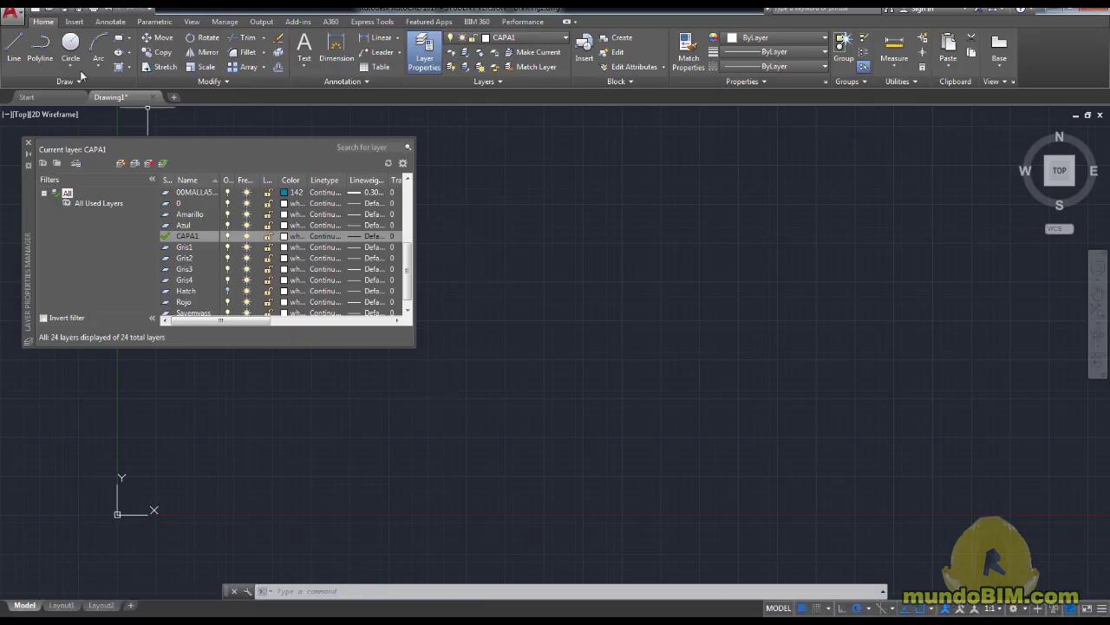
left_click(34, 7)
left_click(716, 418)
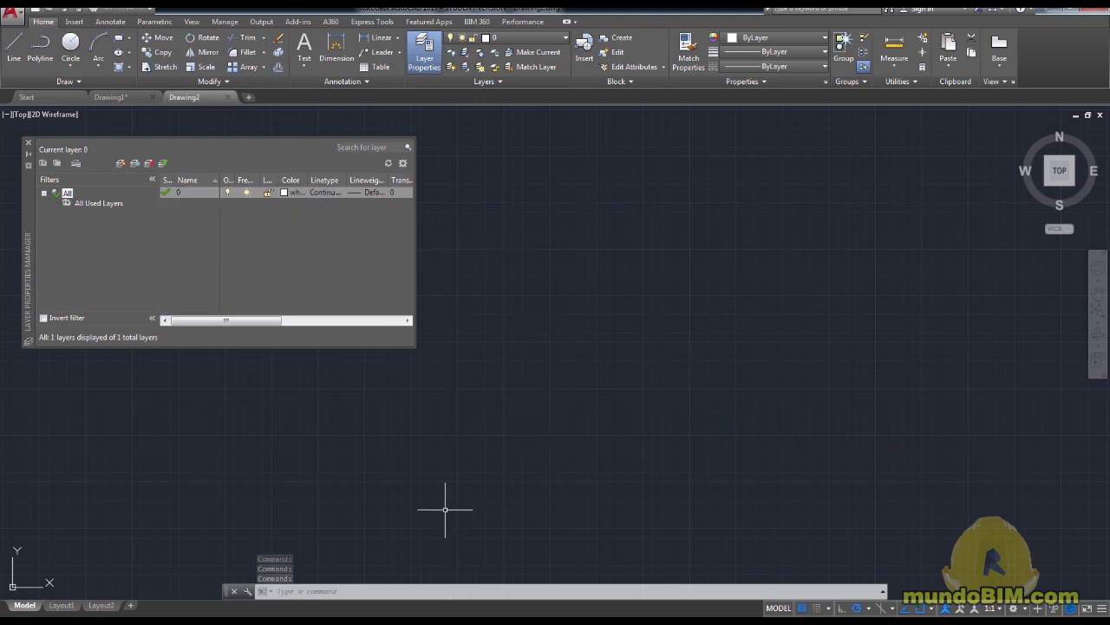
Step: Run the capa2 script file from the scripts folder in the new drawing
type("SCR")
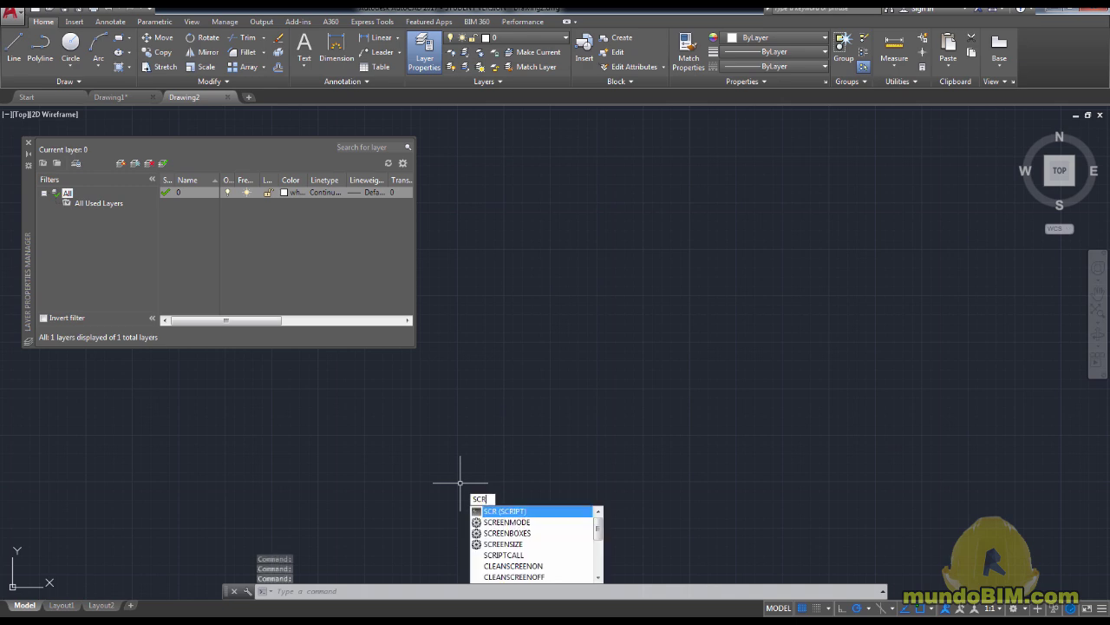
key("Return")
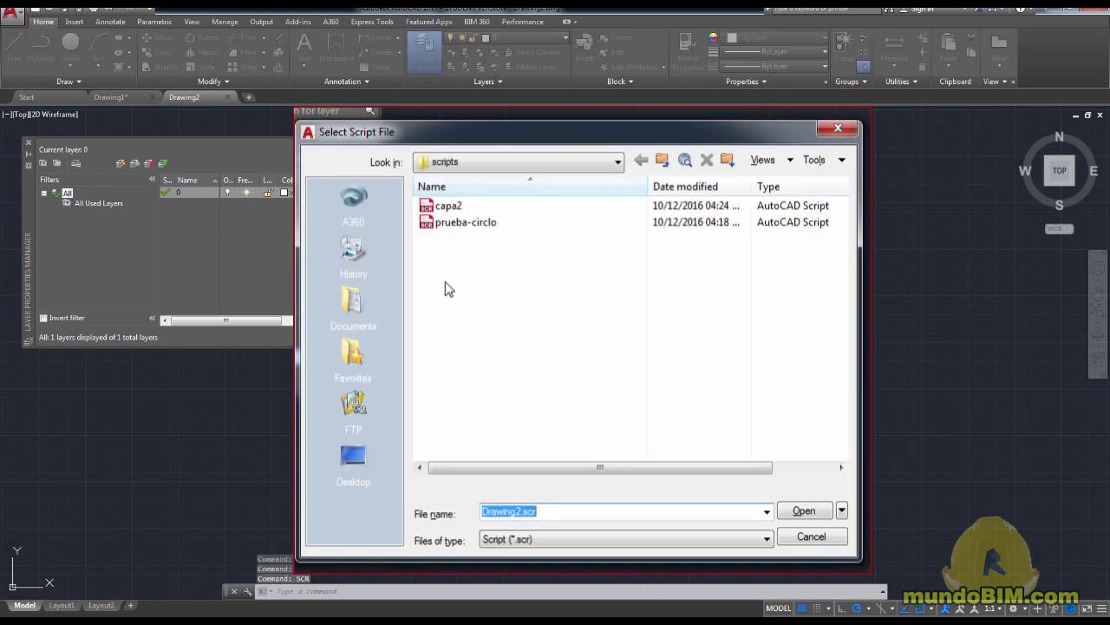
left_click(473, 208)
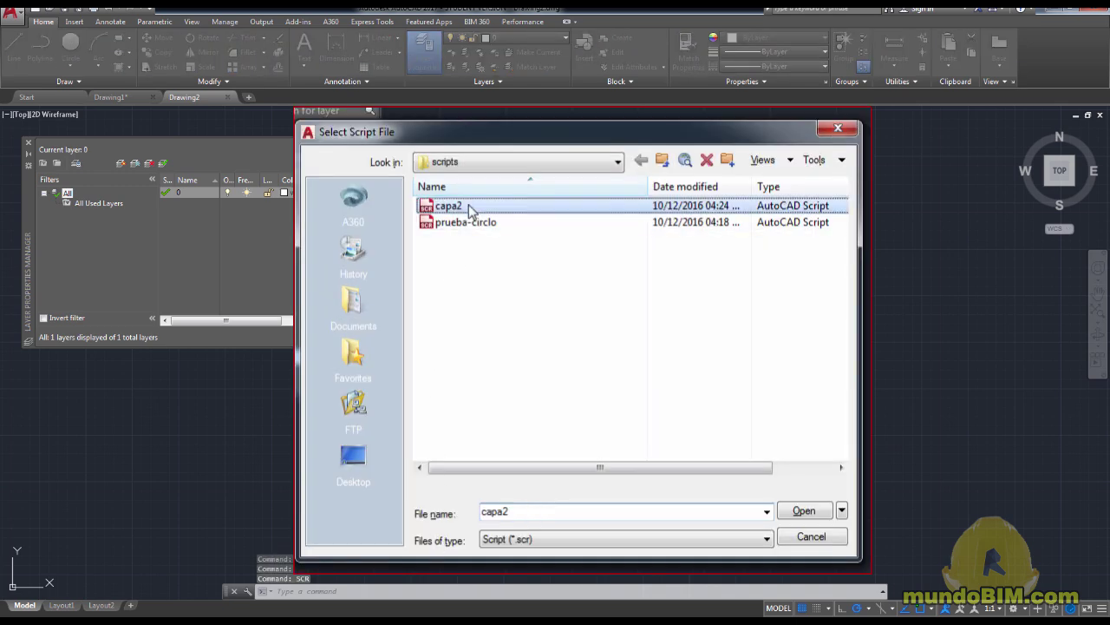
left_click(811, 513)
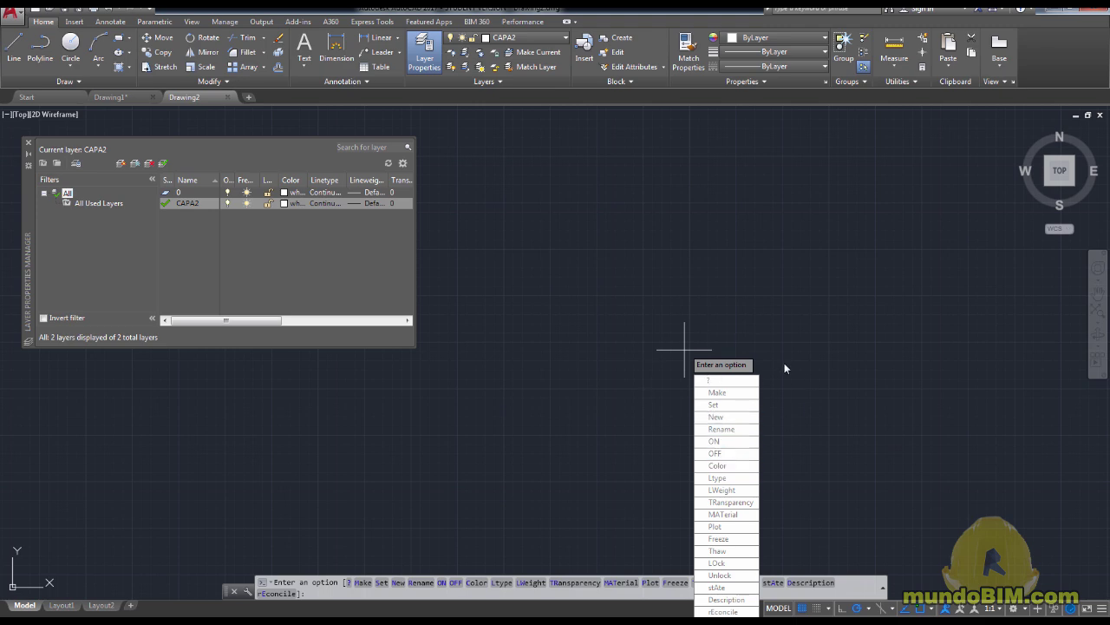
Step: Switch to EditPad Pro and turn on paragraph symbols for the capa2.scr script
left_click(279, 605)
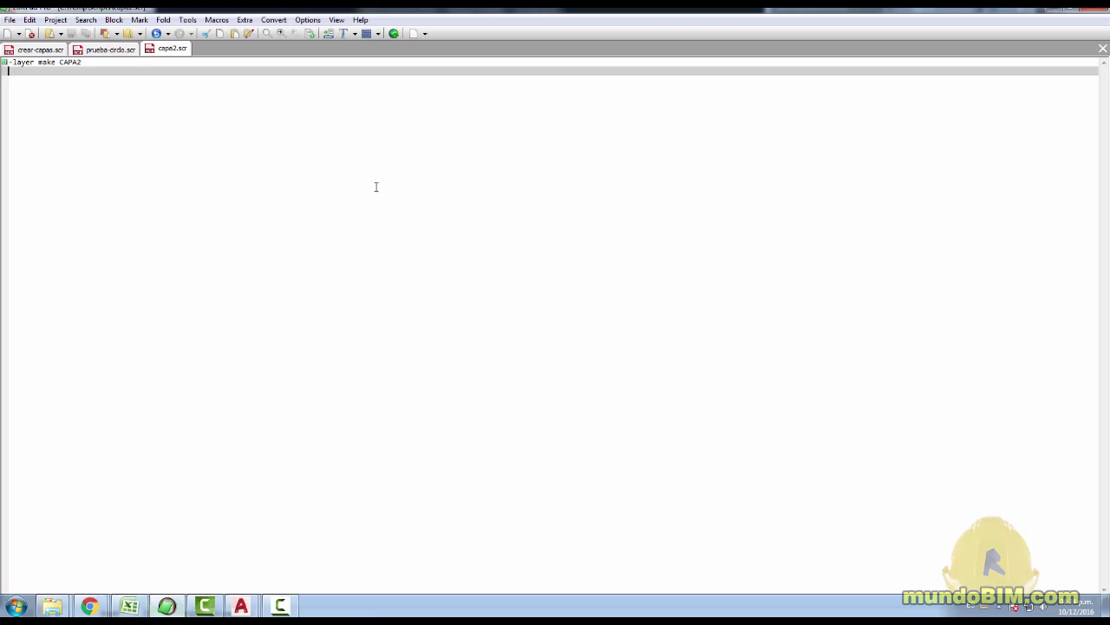
key("Up")
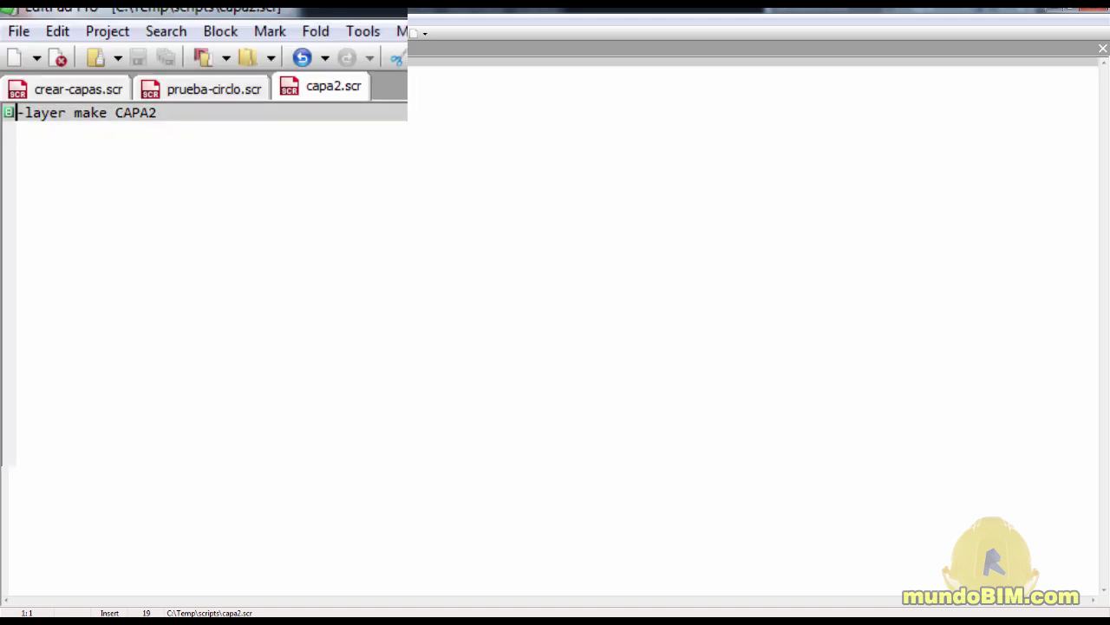
key("End")
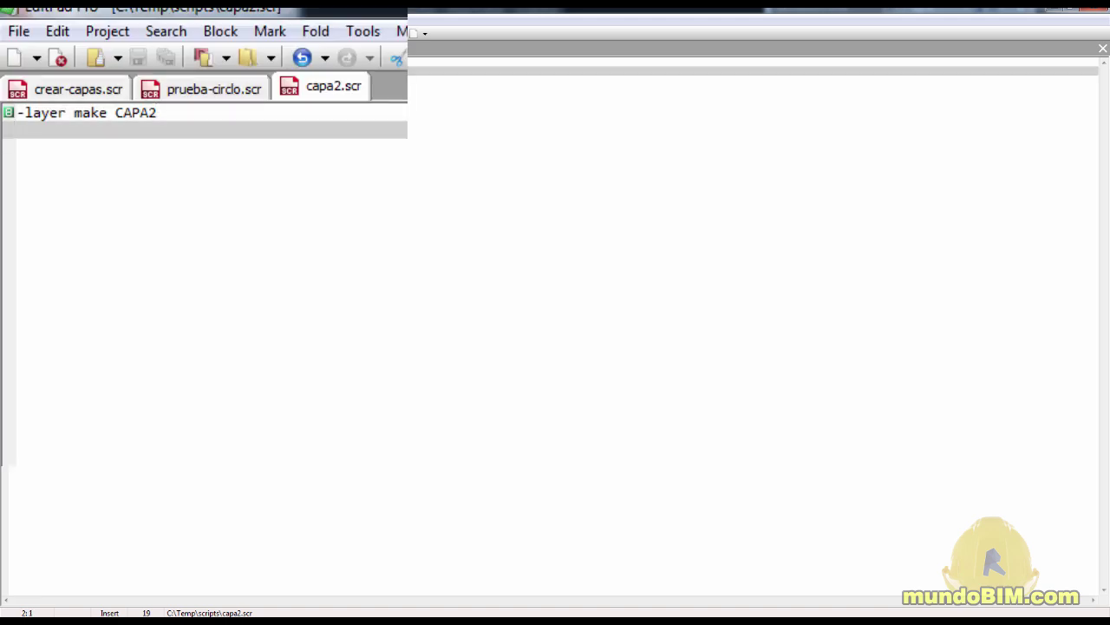
left_click(169, 121)
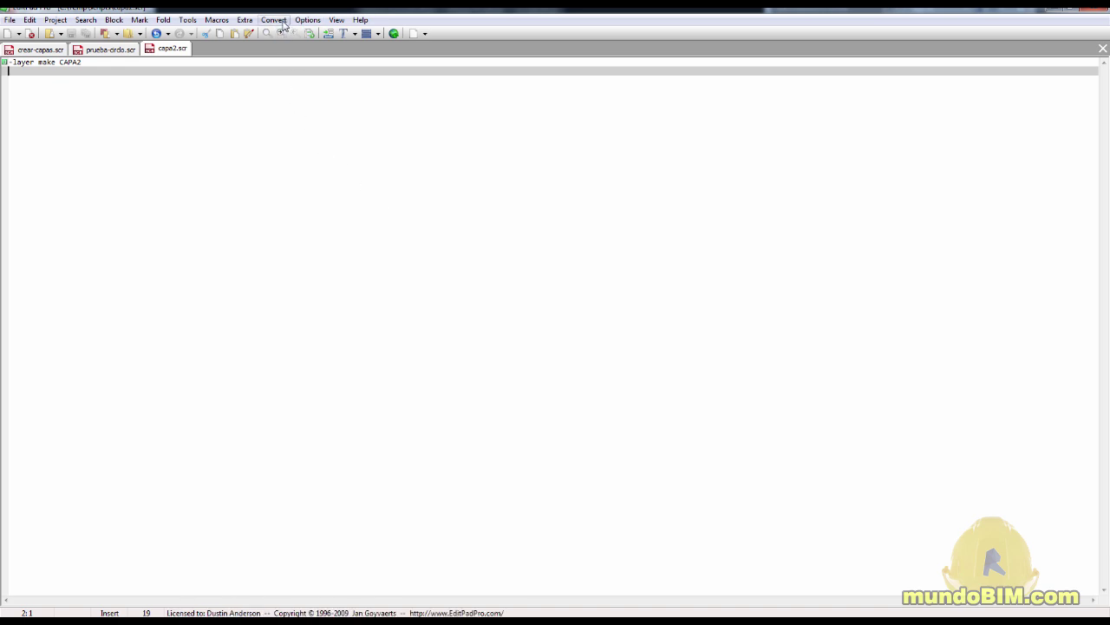
left_click(305, 21)
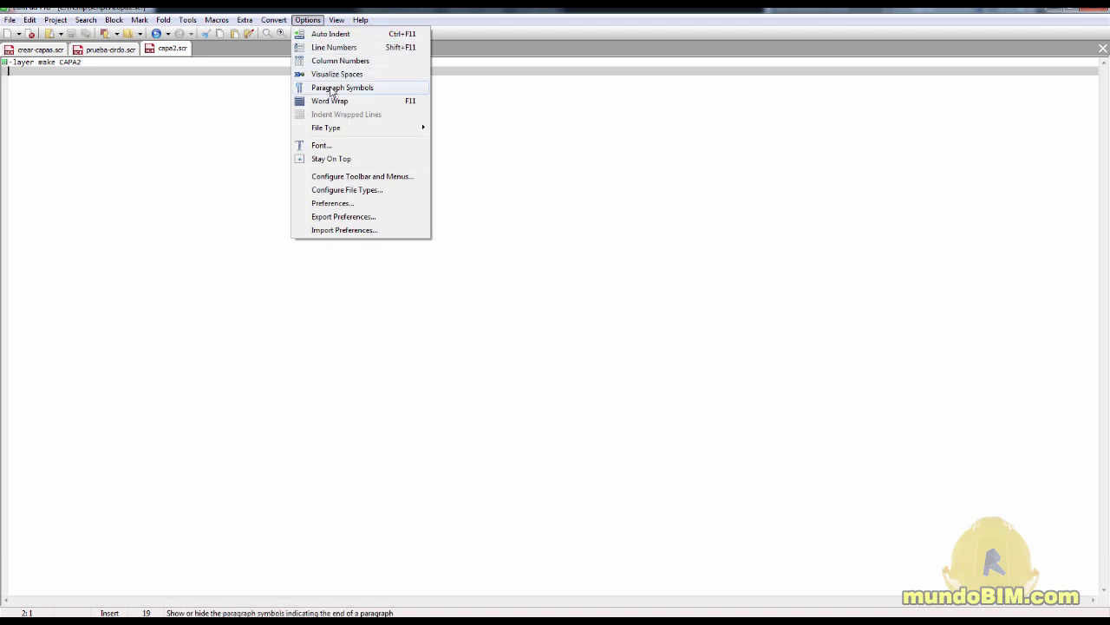
left_click(331, 89)
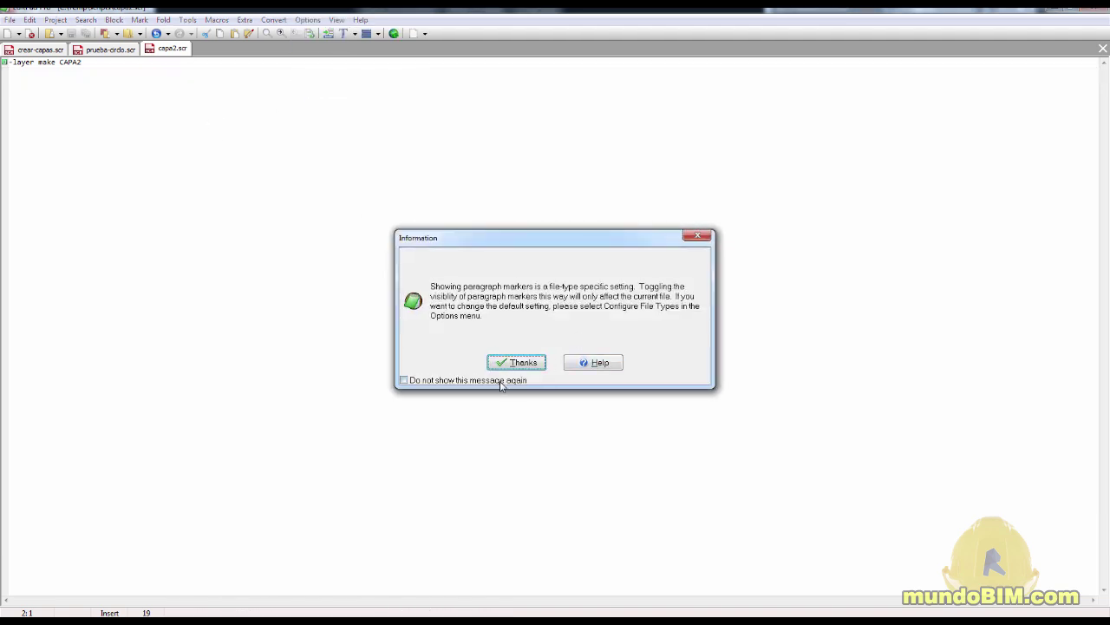
left_click(515, 364)
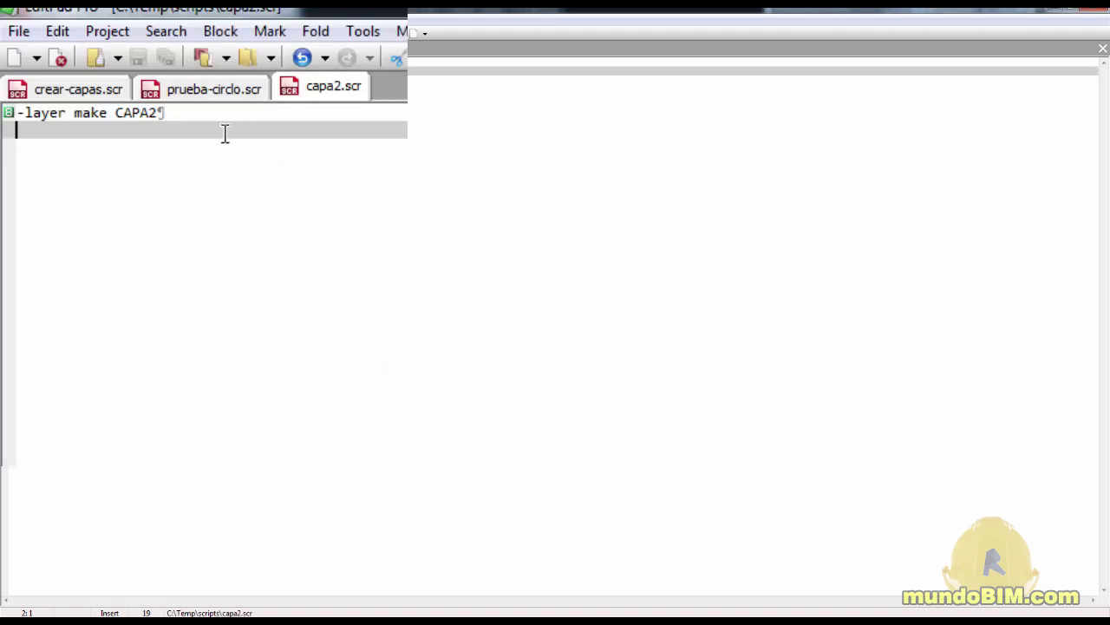
Step: Highlight the line break after CAPA2 and add a second line break on the empty line below
left_click(161, 115)
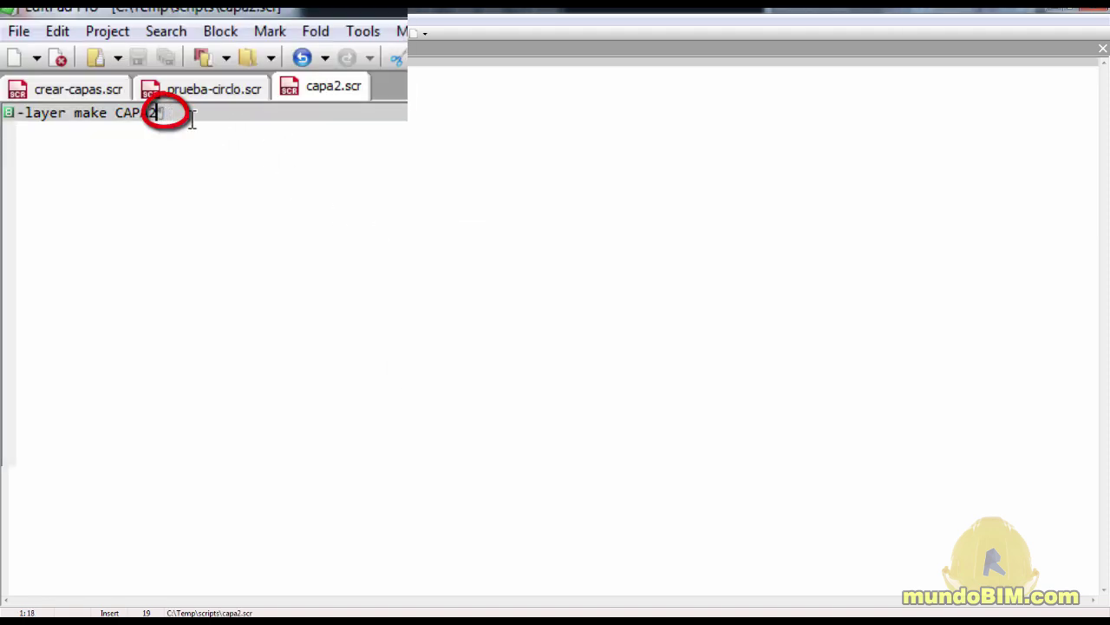
left_click(283, 166, "shift")
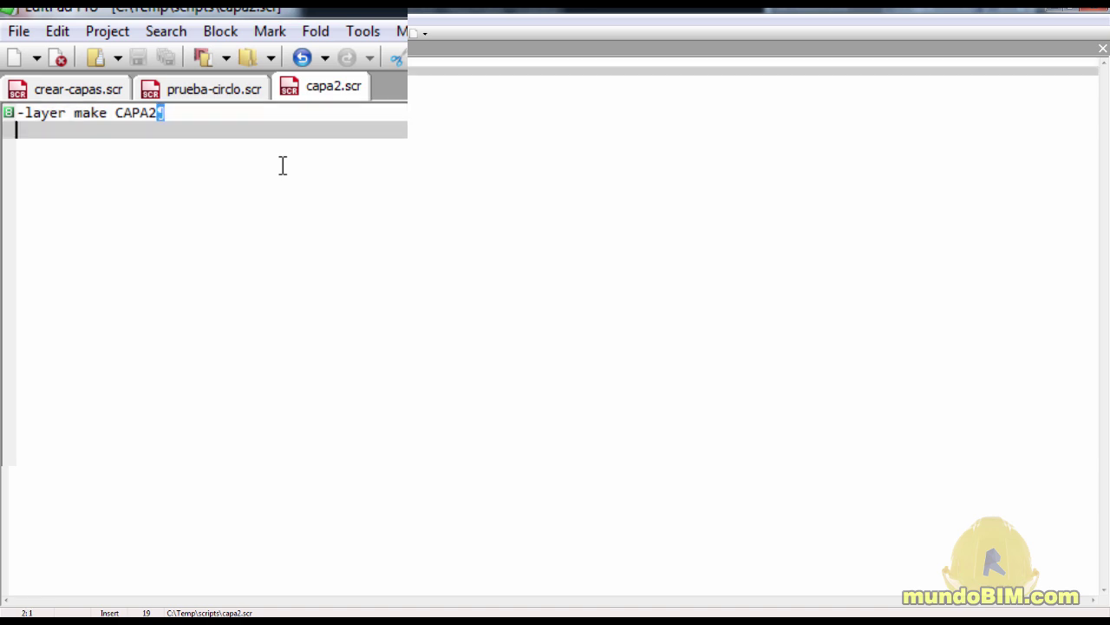
left_click(283, 166)
key("Return")
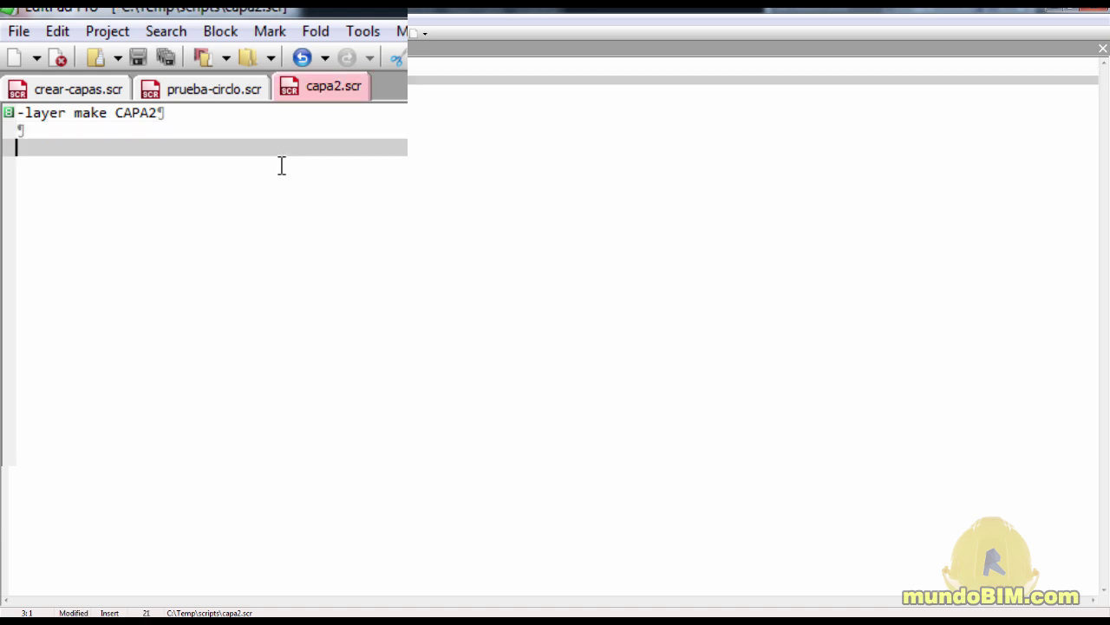
Step: Change the layer name in the script line to CAPA3 and save capa2.scr
key("Up")
key("Up")
key("Right")
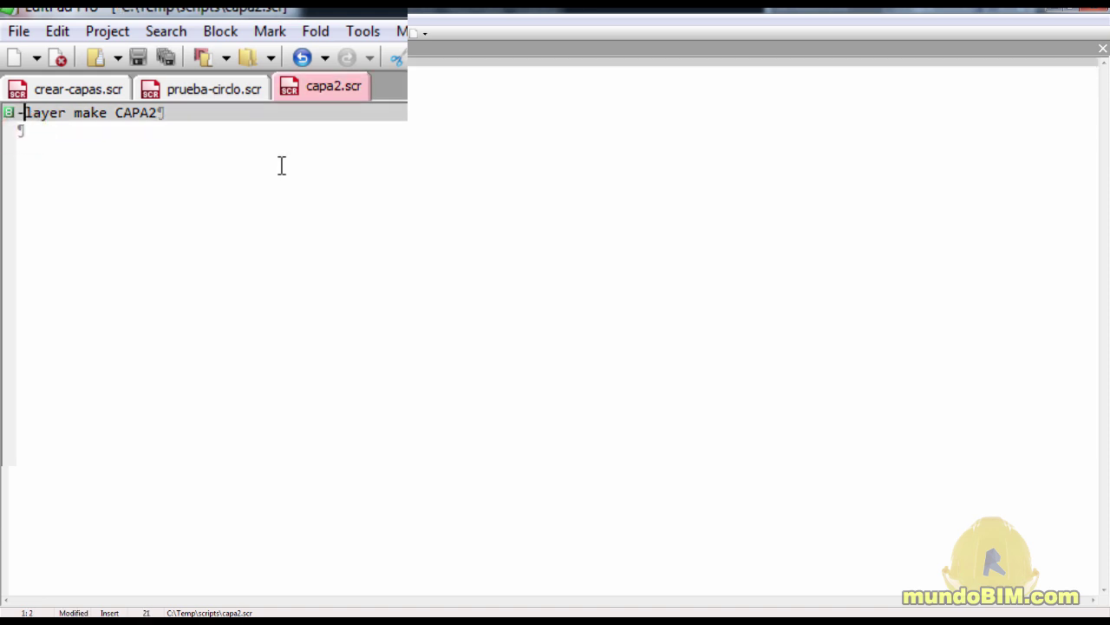
key("ctrl+Right")
key("ctrl+Right")
key("ctrl+Right")
key("BackSpace")
type("3")
left_click(137, 57)
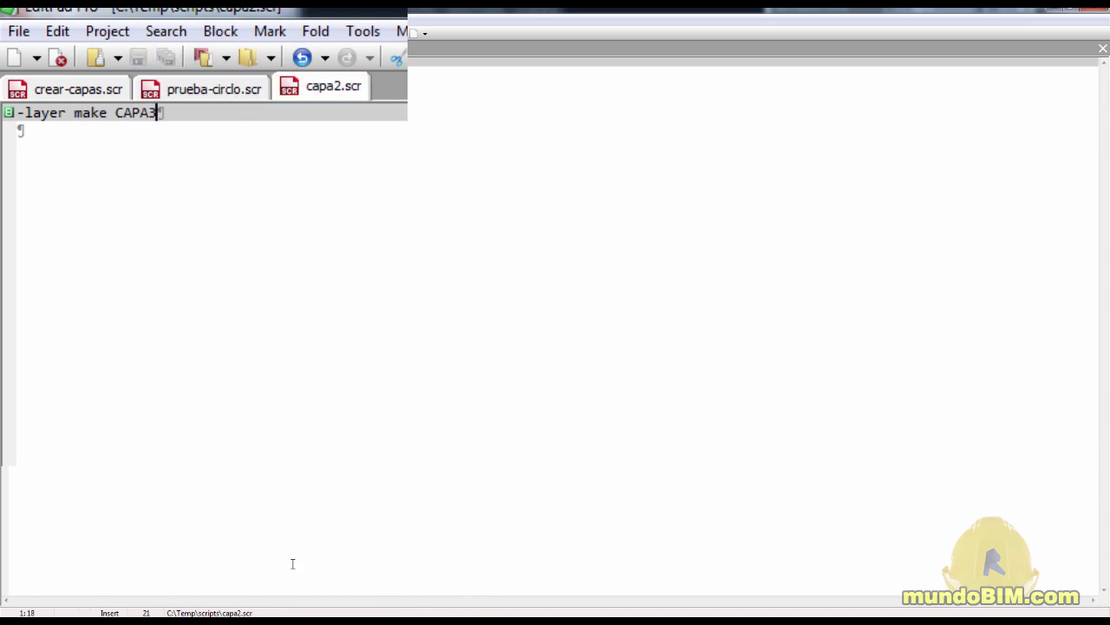
Step: Switch to AutoCAD, cancel any pending command and run the edited capa2 script in Drawing2
key("alt+Tab")
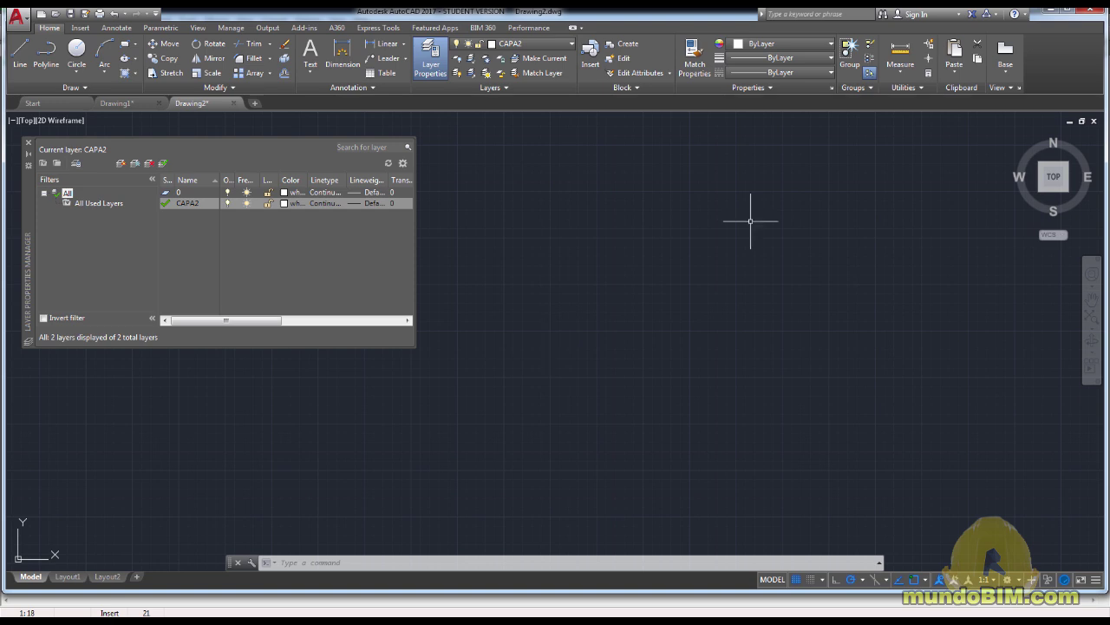
left_click(1079, 8)
key("Escape")
key("Escape")
key("Escape")
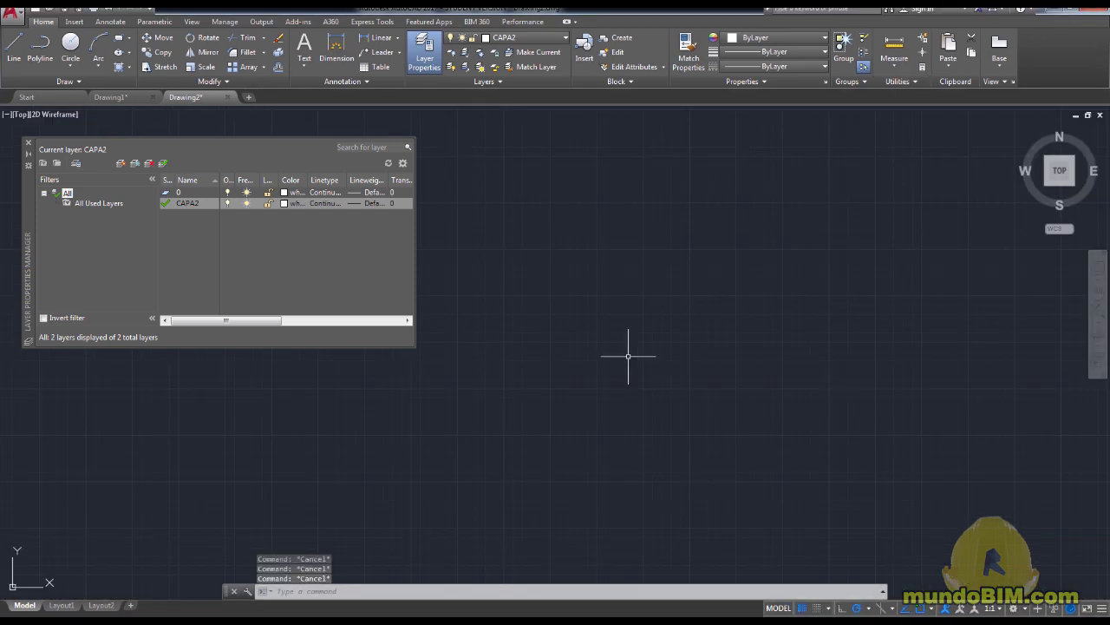
type("scr")
key("Return")
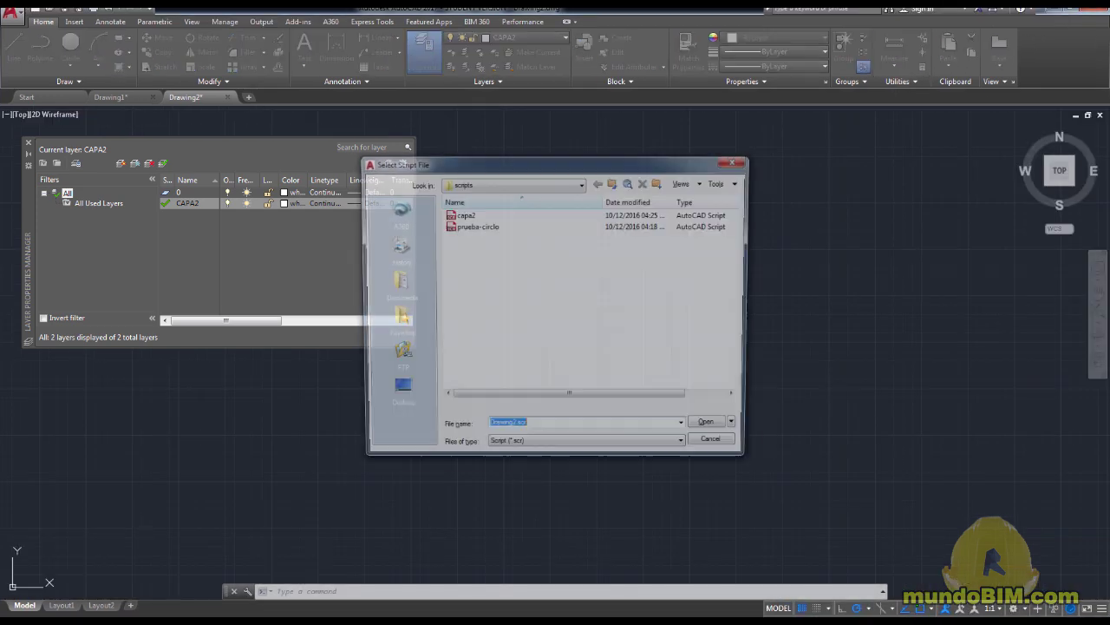
left_click(463, 214)
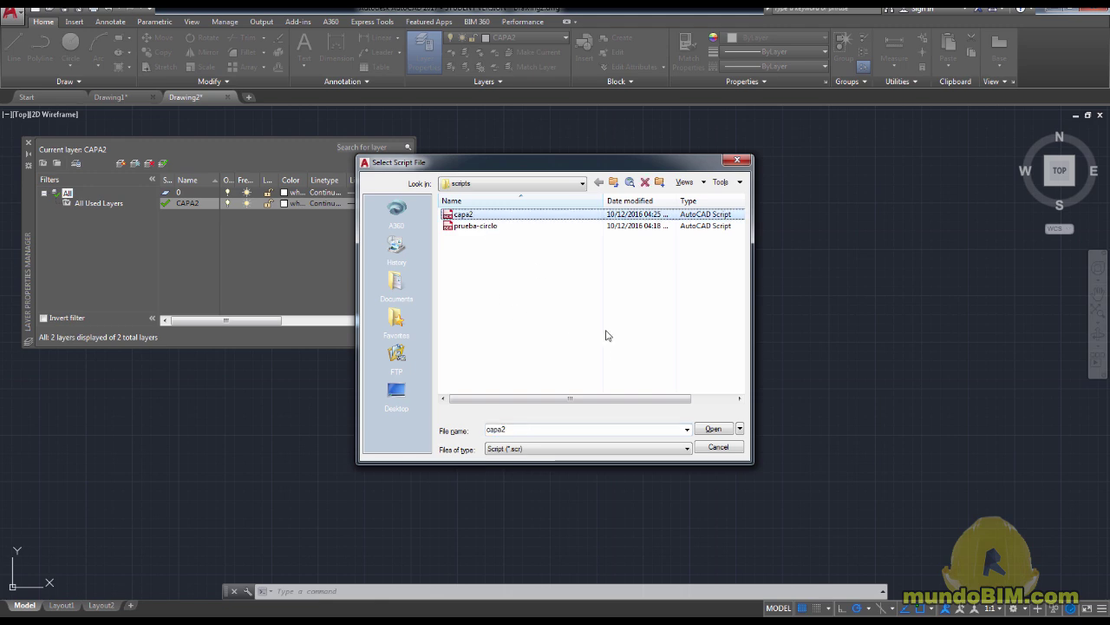
left_click(711, 430)
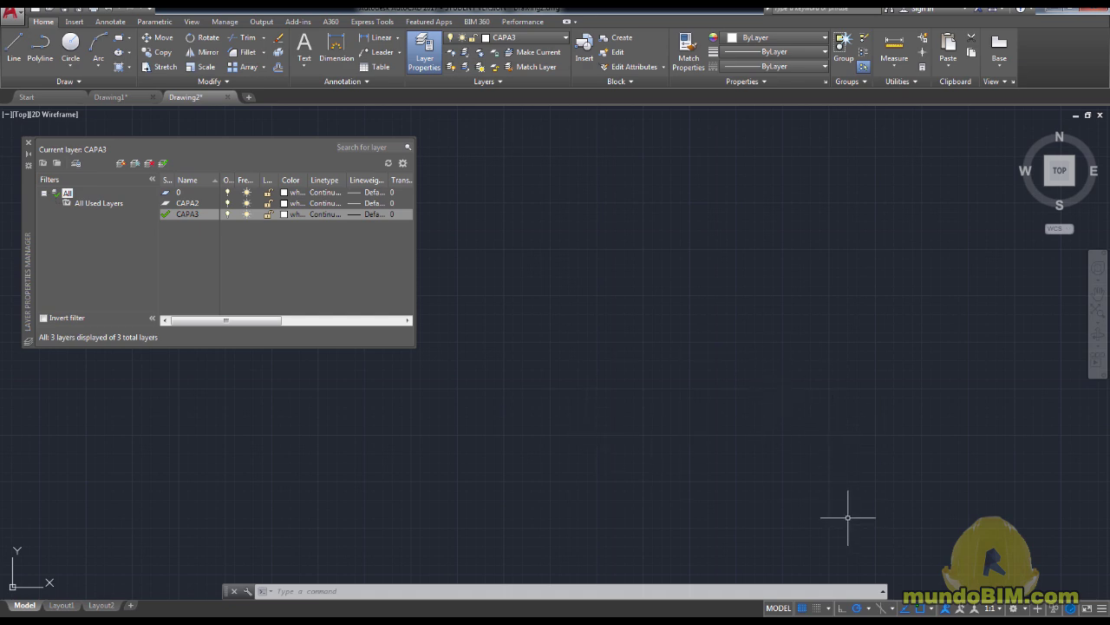
Step: Review the -layer prompts answered by the script in the command history, and close the history
key("F2")
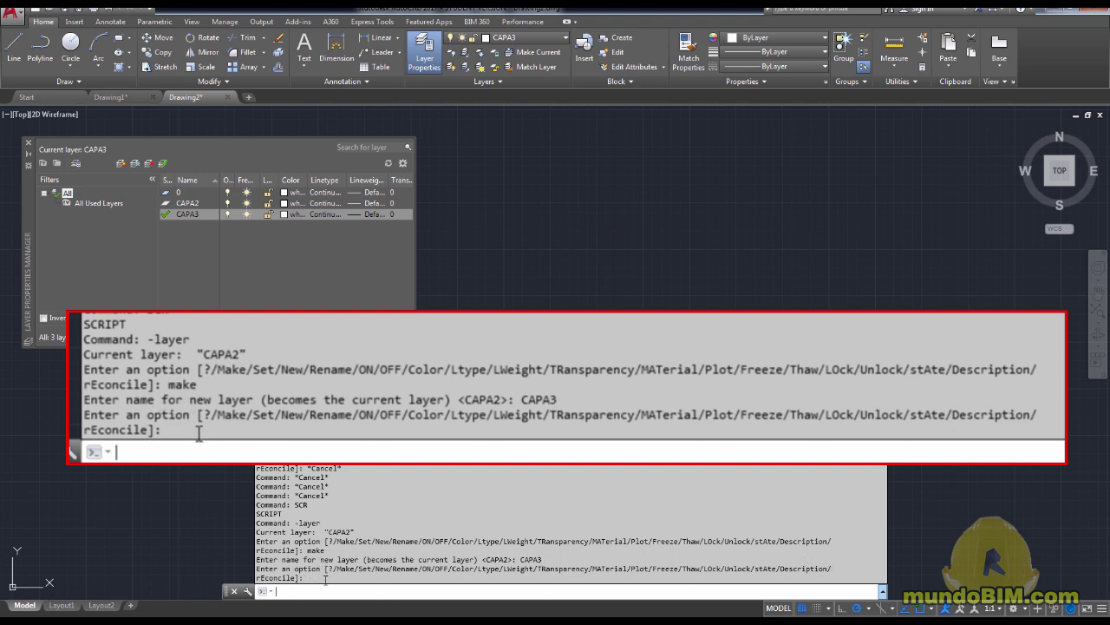
key("Escape")
key("Escape")
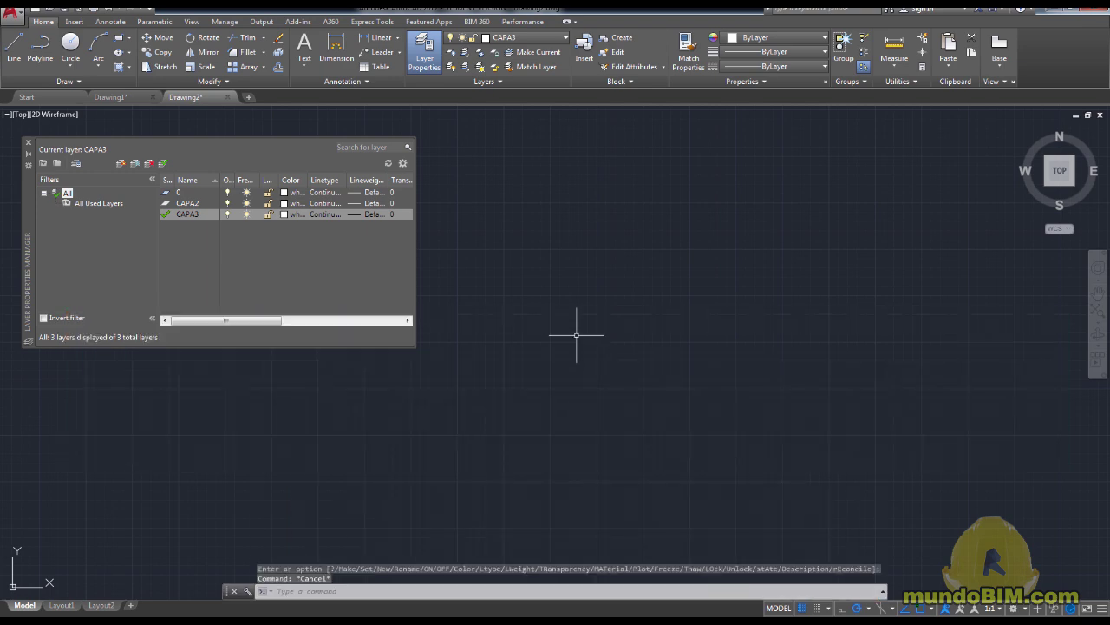
Step: Return to EditPad Pro and replace the two line breaks after CAPA3 with a trailing space and a single line break
key("alt+Tab")
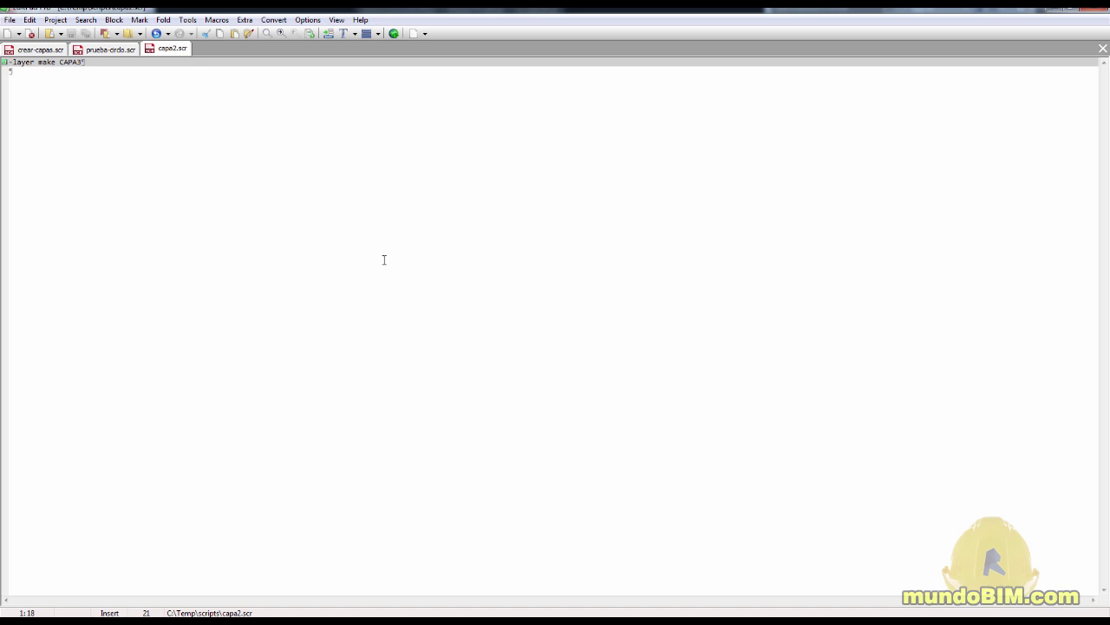
key("Return")
key("Return")
key("BackSpace")
key("BackSpace")
key("Delete")
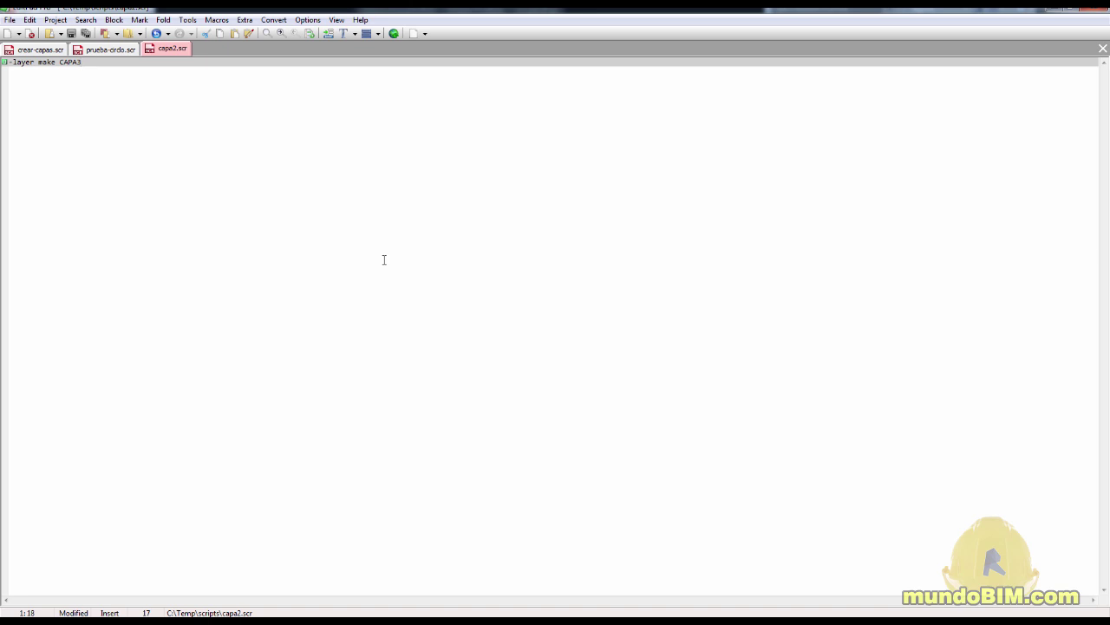
key("Home")
key("End")
key("Return")
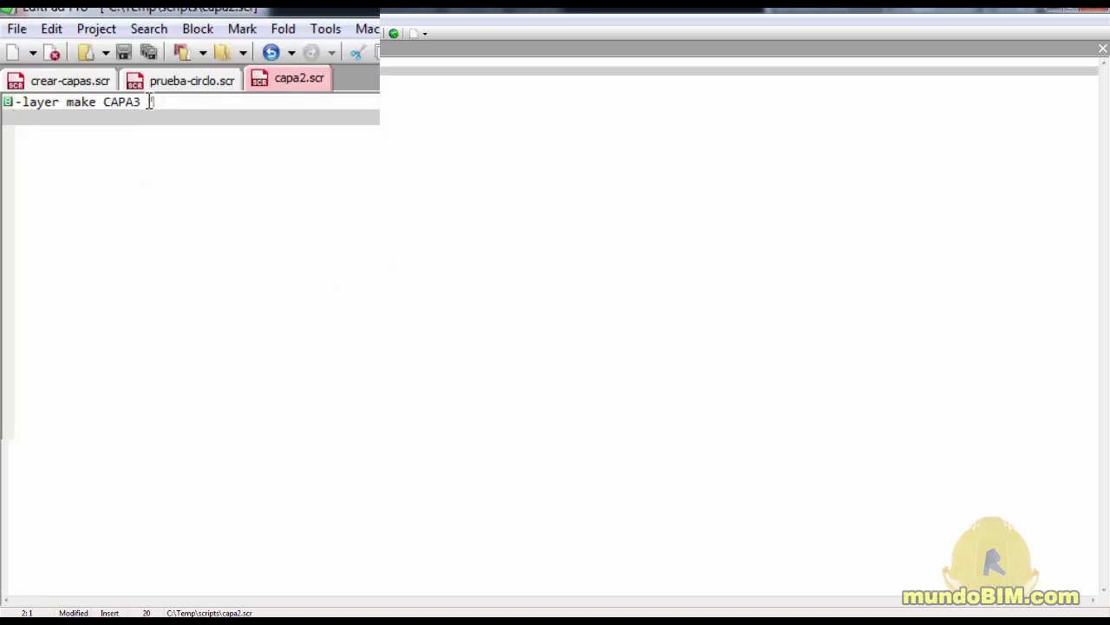
Step: Highlight the trailing space after CAPA3 to check it, and save capa2.scr
left_click_drag(148, 102, 140, 102)
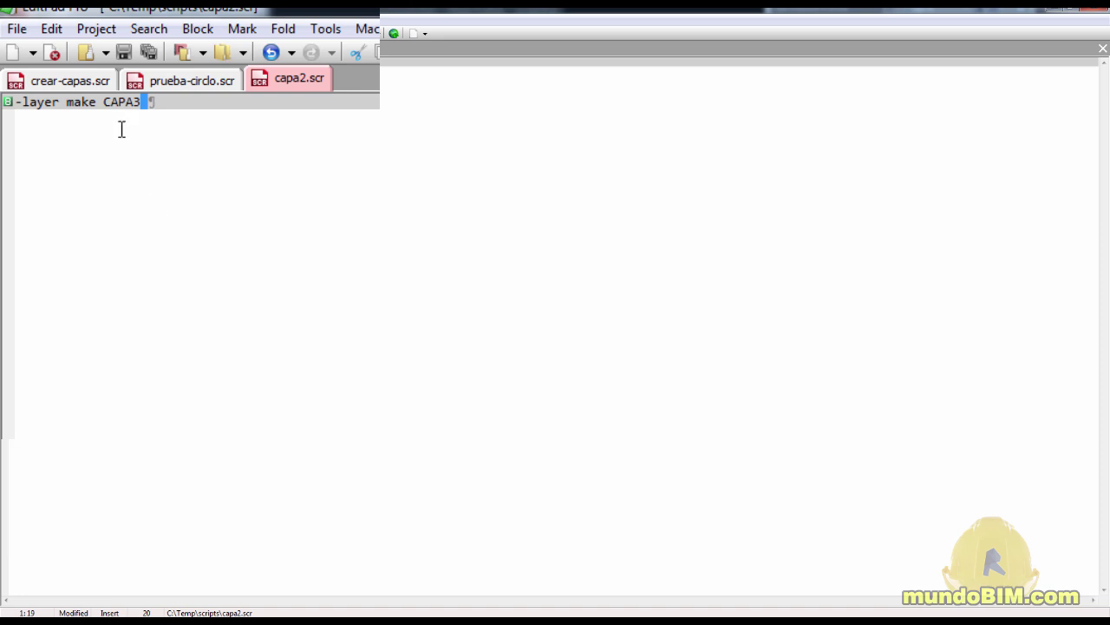
left_click(121, 130)
left_click(124, 52)
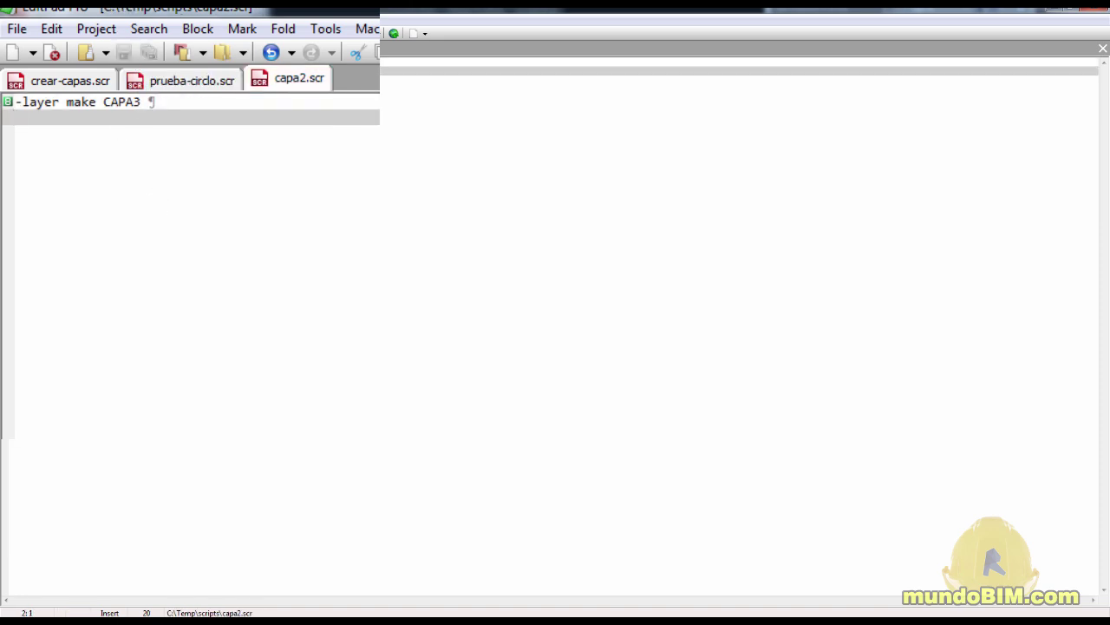
Step: Switch to AutoCAD and run the capa2 script with the trailing space in Drawing2
key("alt+Tab")
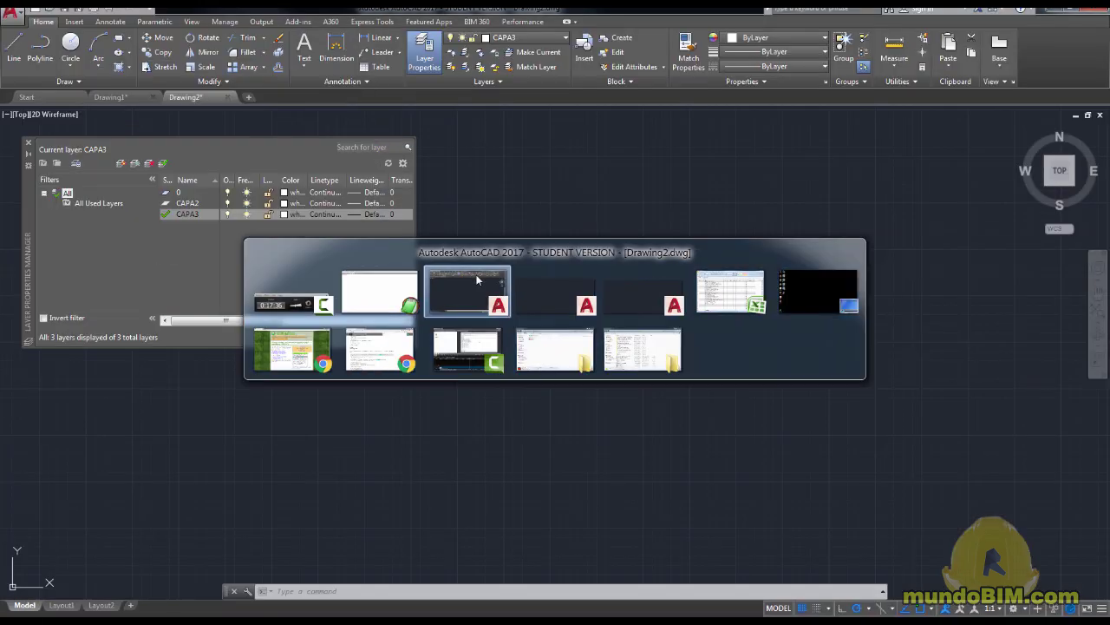
key("Return")
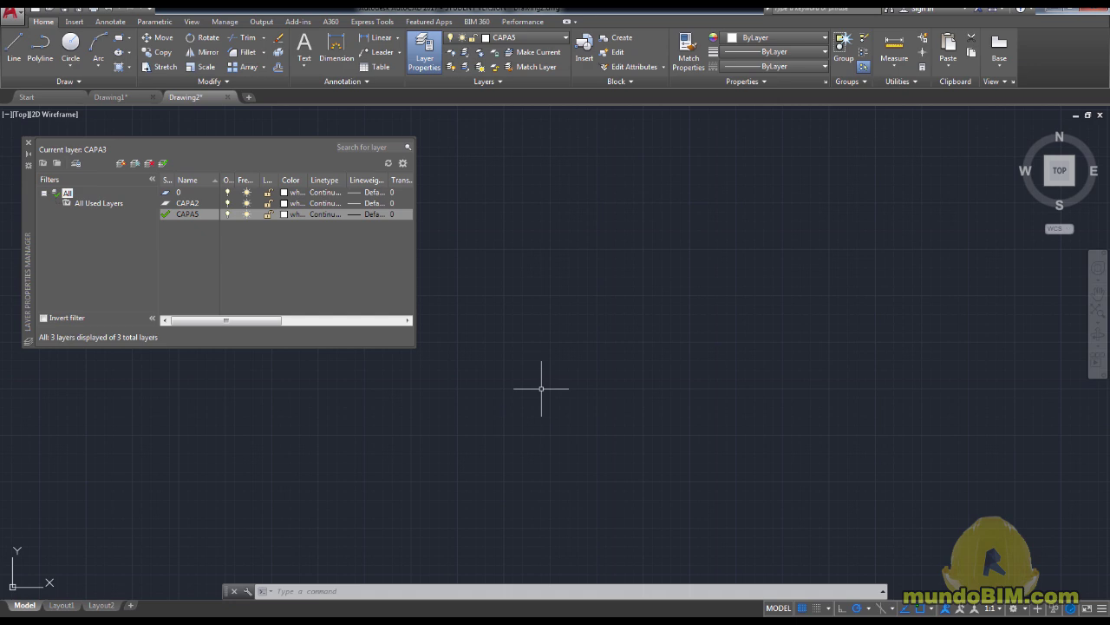
type("scr")
key("Return")
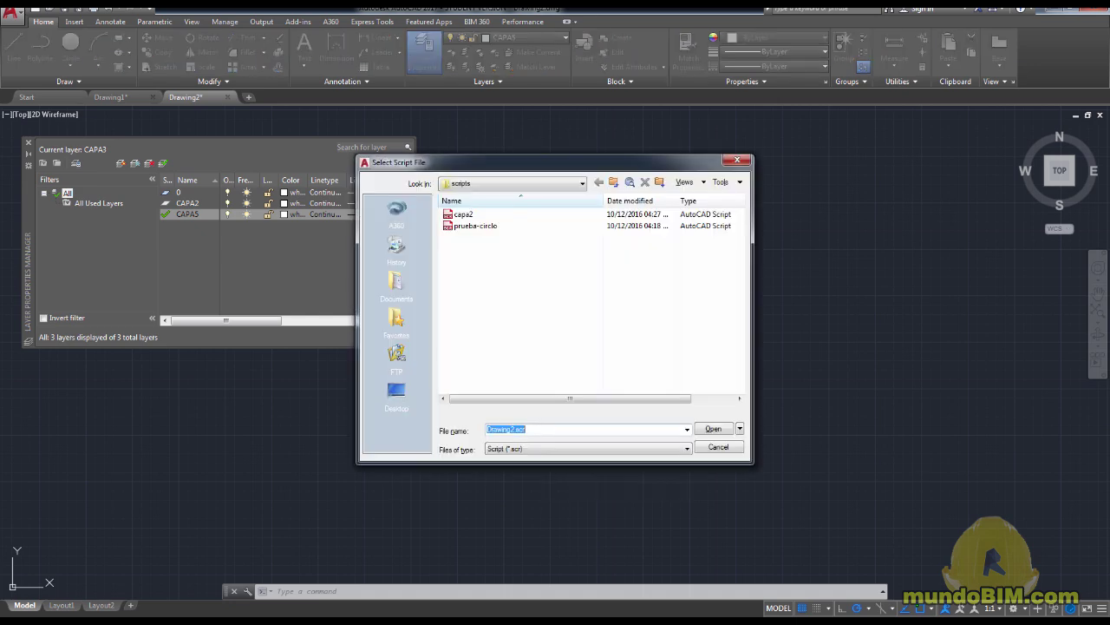
left_click(466, 216)
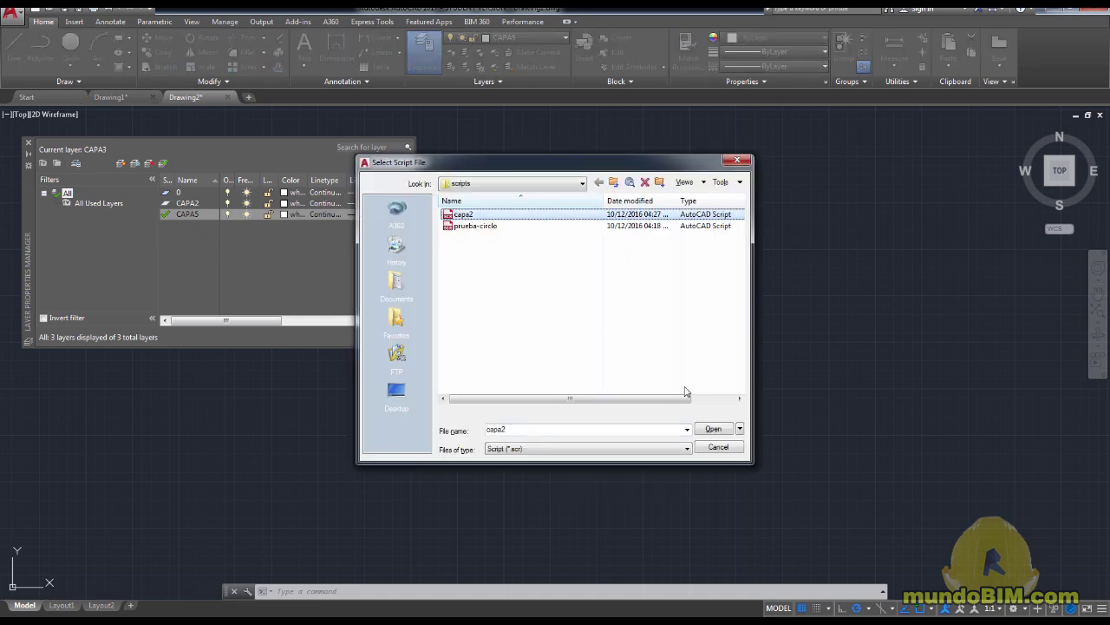
left_click(711, 429)
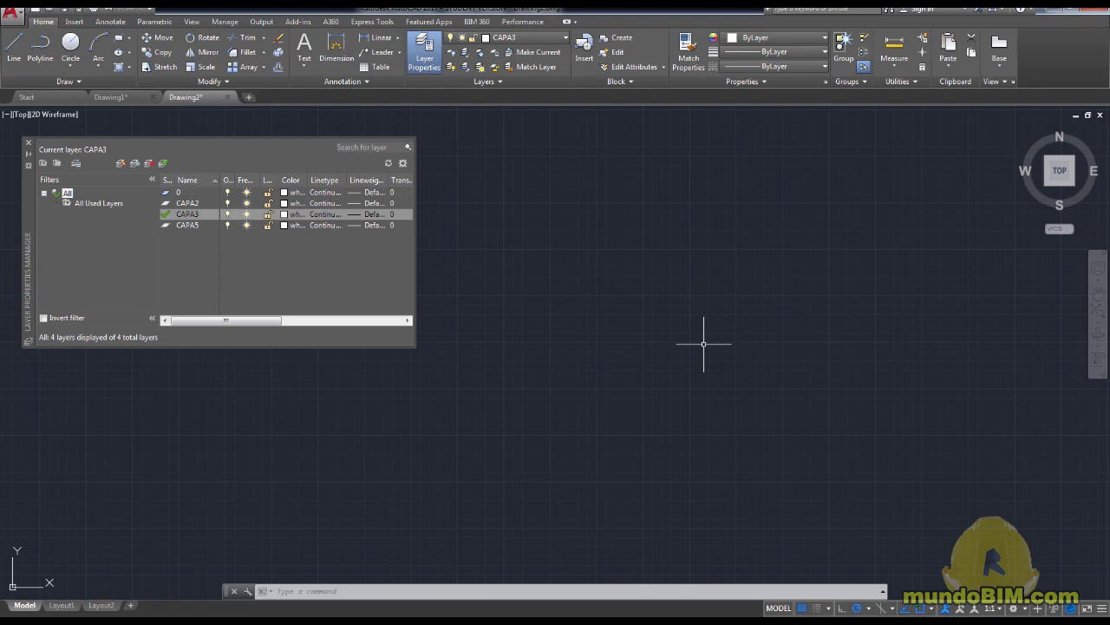
Step: Switch to EditPad Pro and step through the -layer make CAPA3 line, examining its spaces and the line break
key("alt+Tab")
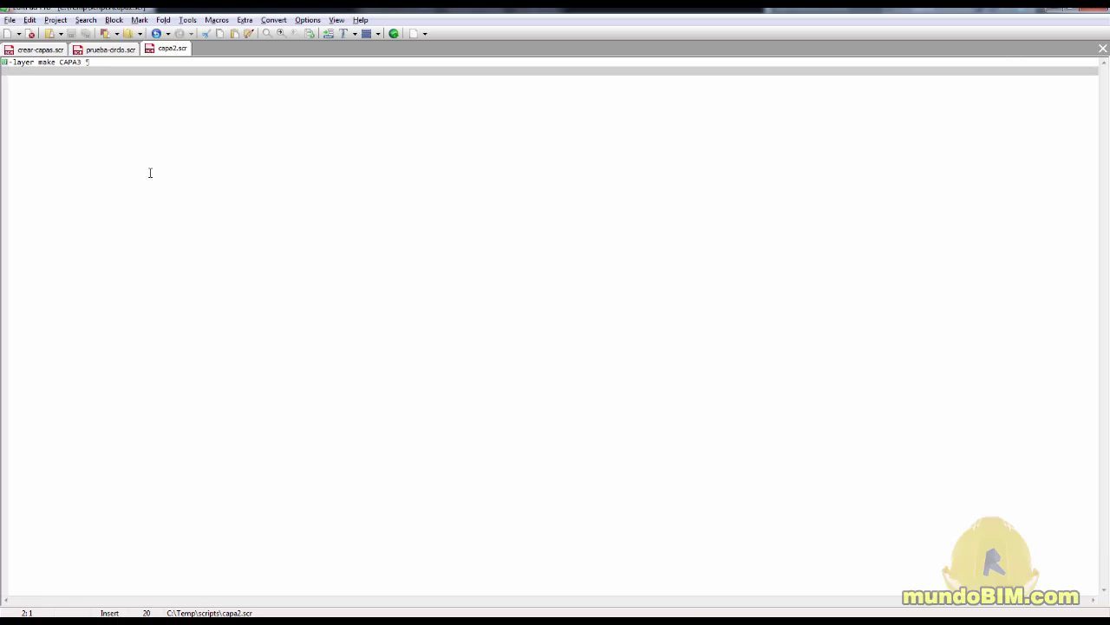
key("Up")
key("Home")
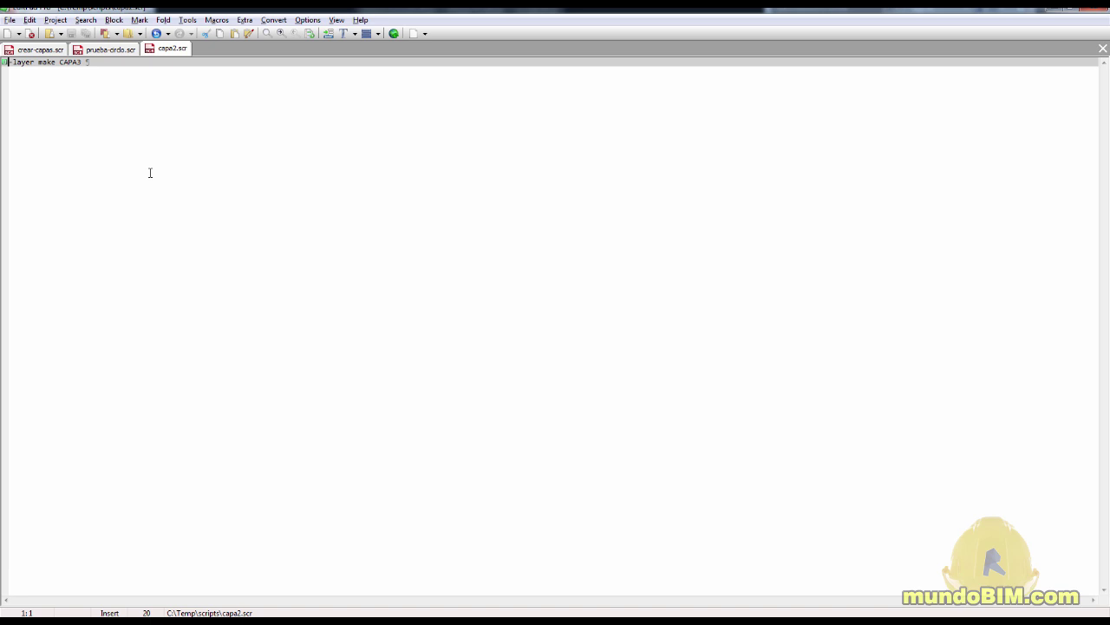
key("Right")
key("Right")
key("Right")
key("Right")
key("Right")
key("Right")
key("Right")
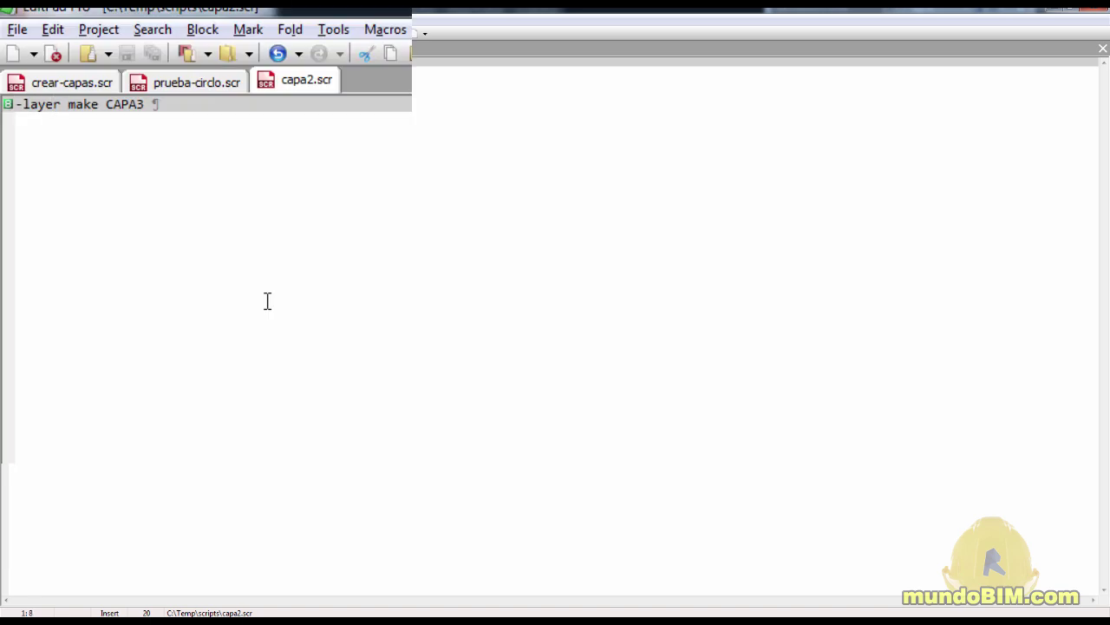
key("Right")
key("Right")
key("Right")
key("Right")
key("Right")
key("Right")
key("Right")
key("Right")
key("Right")
key("Return")
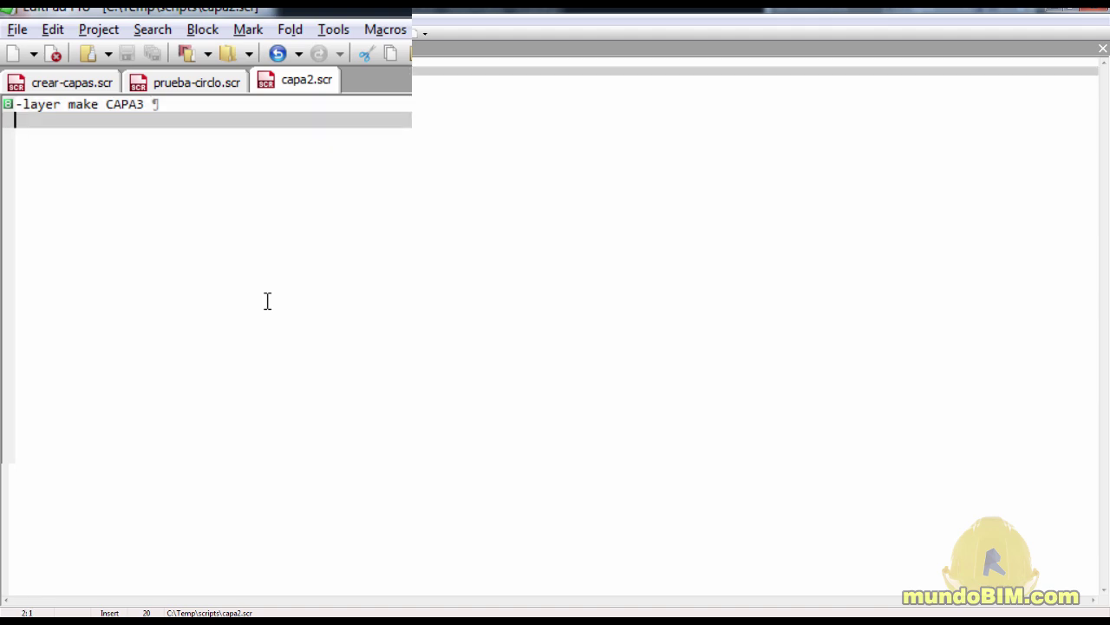
Step: Duplicate the -layer make CAPA3 line, including its trailing space, and change the copy's layer name to CAPA4
key("Up")
key("shift+Down")
key("ctrl+c")
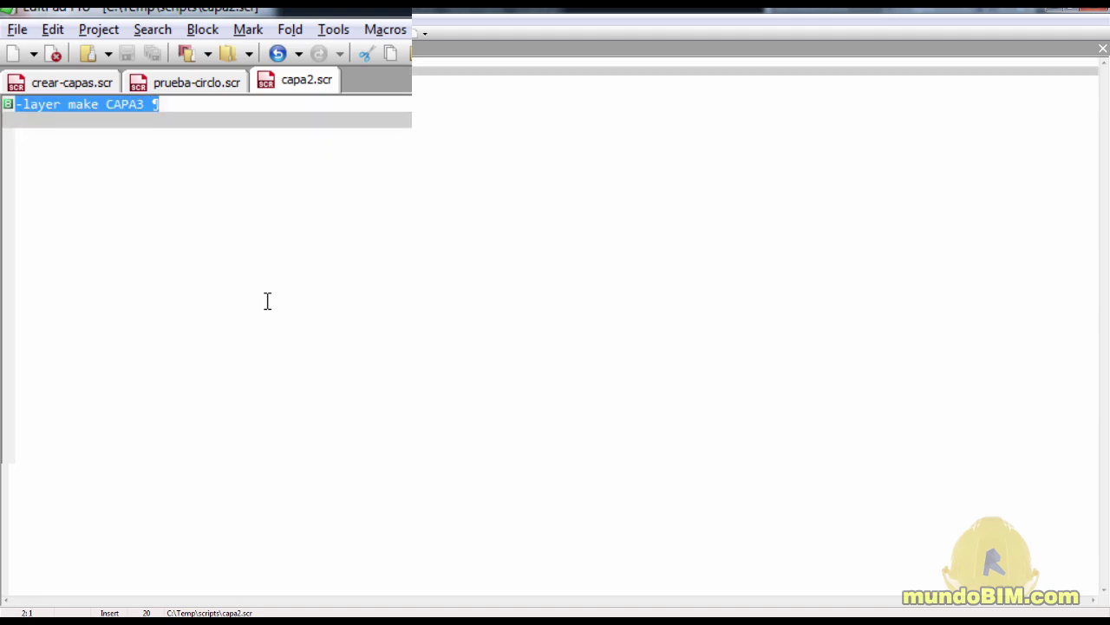
key("Down")
key("ctrl+v")
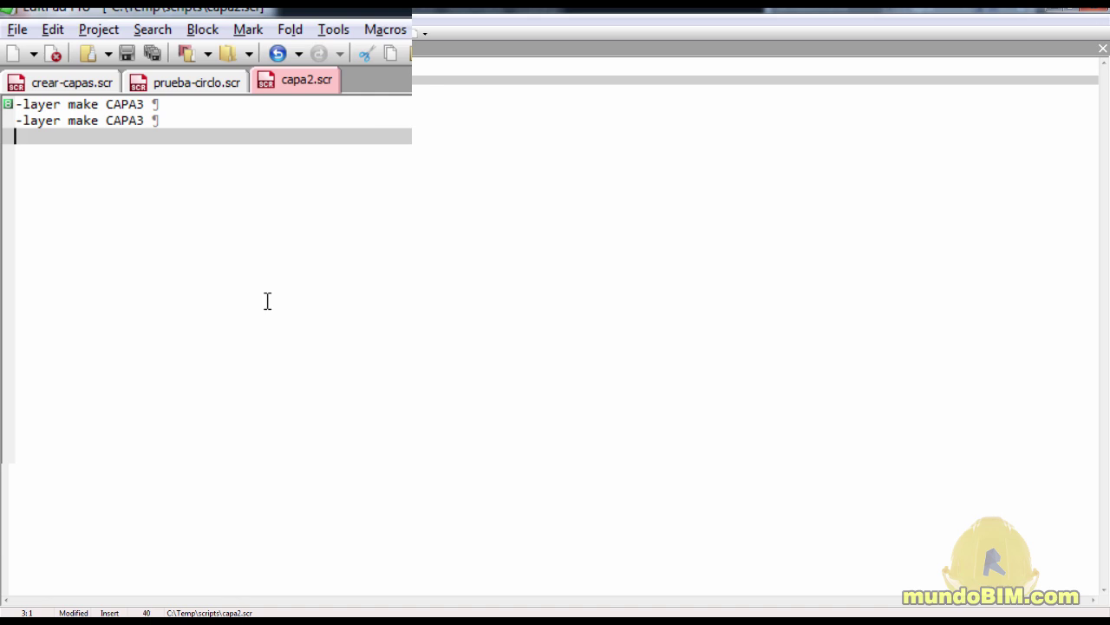
key("Up")
key("End")
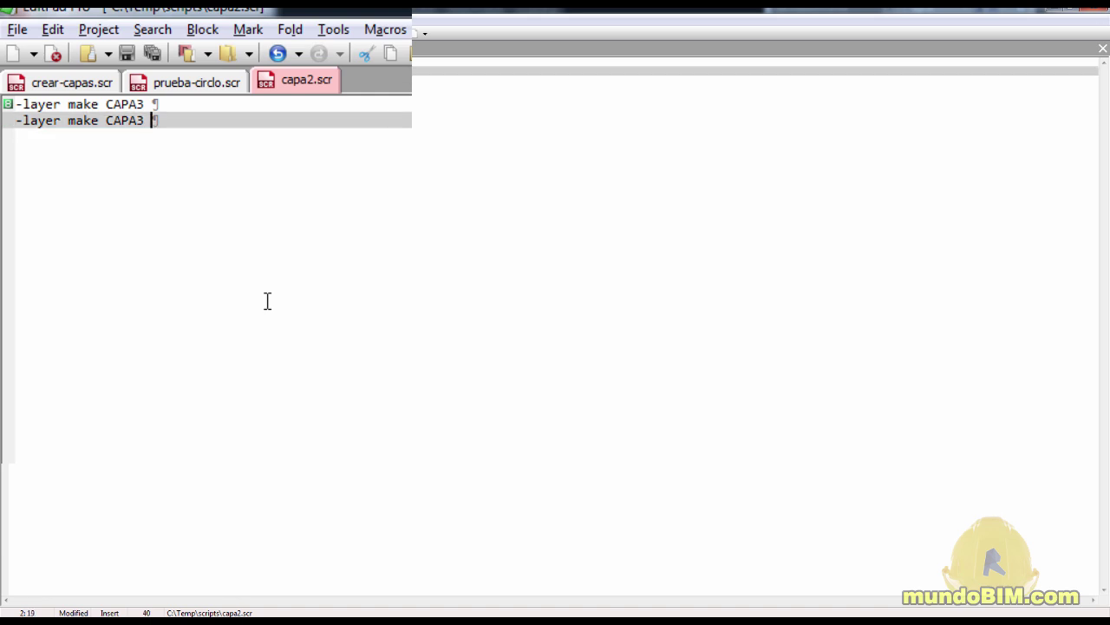
key("BackSpace")
type("4")
key("Down")
key("Up")
key("Down")
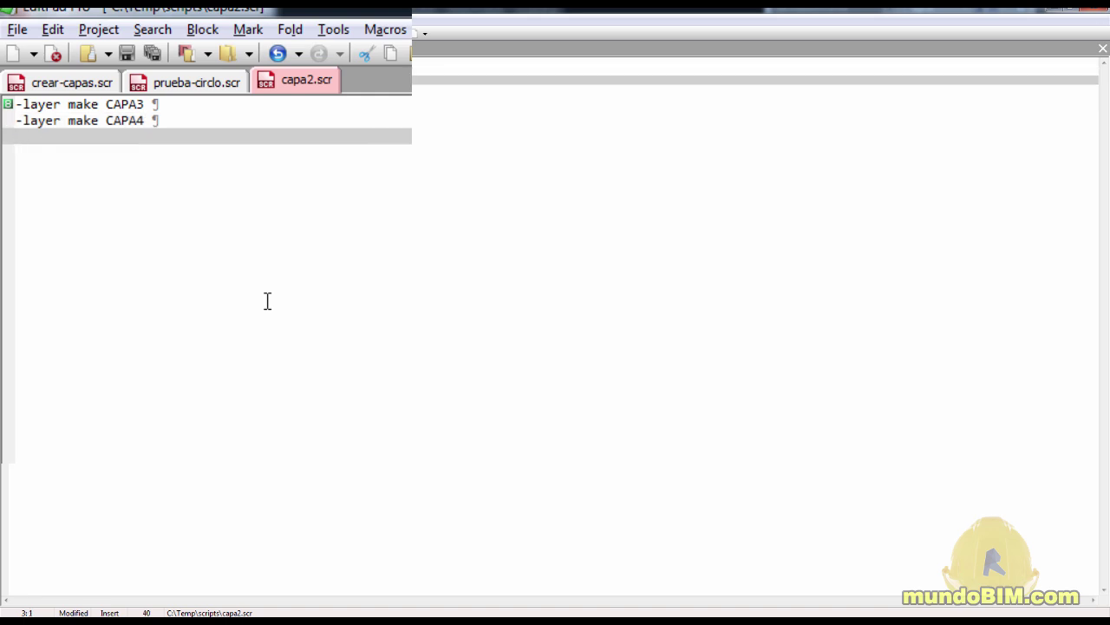
Step: Paste five more copies of the -layer make CAPA3 line below the CAPA4 line
key("ctrl+v")
key("ctrl+v")
key("ctrl+v")
key("ctrl+v")
key("ctrl+v")
key("Up")
key("Up")
key("Up")
key("Up")
key("Up")
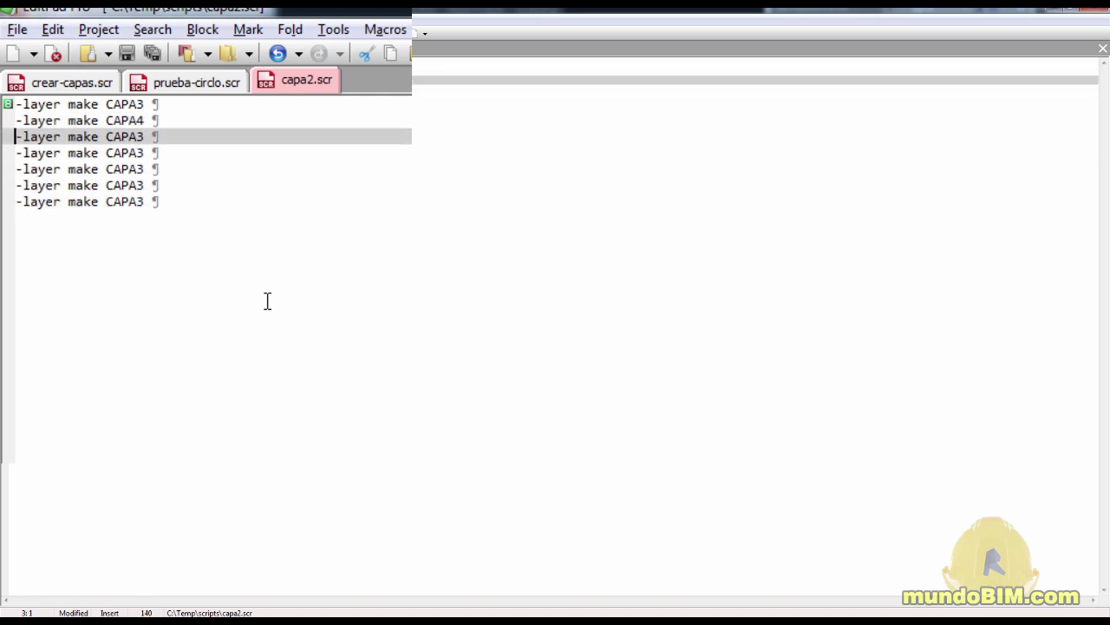
Step: Rename the layers in the five pasted lines to CAPA5, CAPA6, CAPA7, CAPA8 and CAPA9
key("End")
key("Left")
key("Delete")
type("5")
key("Down")
key("BackSpace")
type("6")
key("Down")
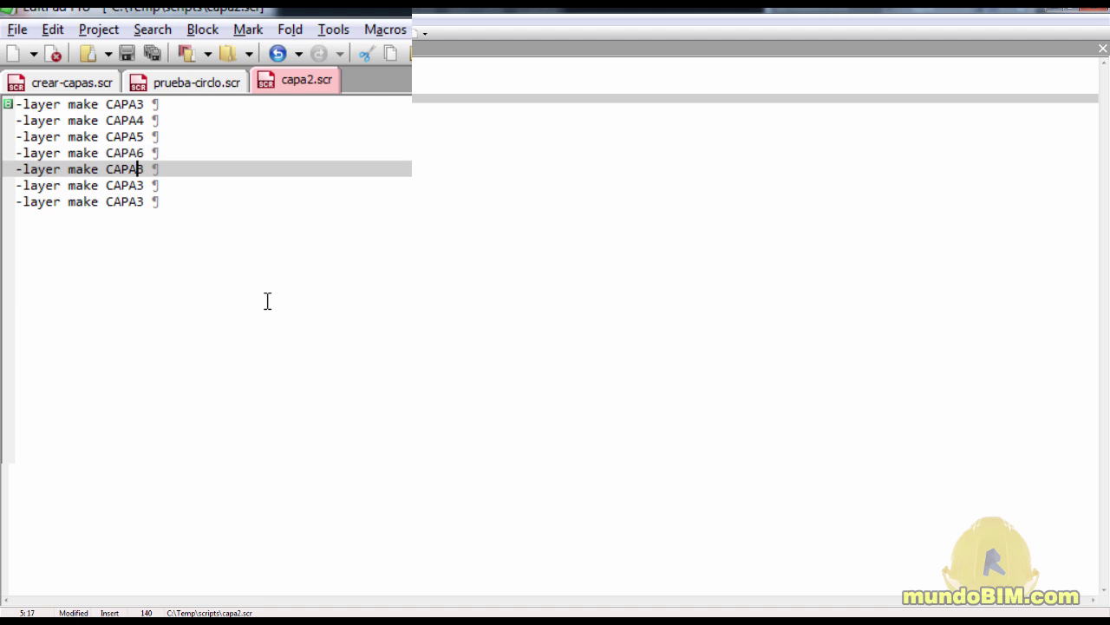
key("BackSpace")
type("7")
key("Down")
key("BackSpace")
type("8")
key("Down")
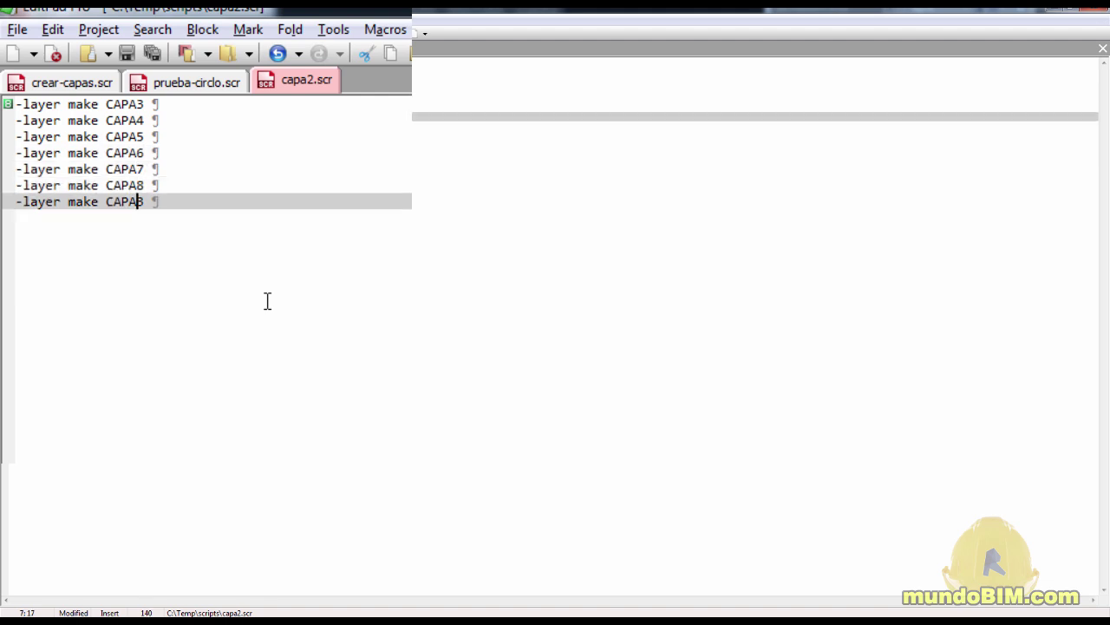
key("BackSpace")
type("9")
key("Down")
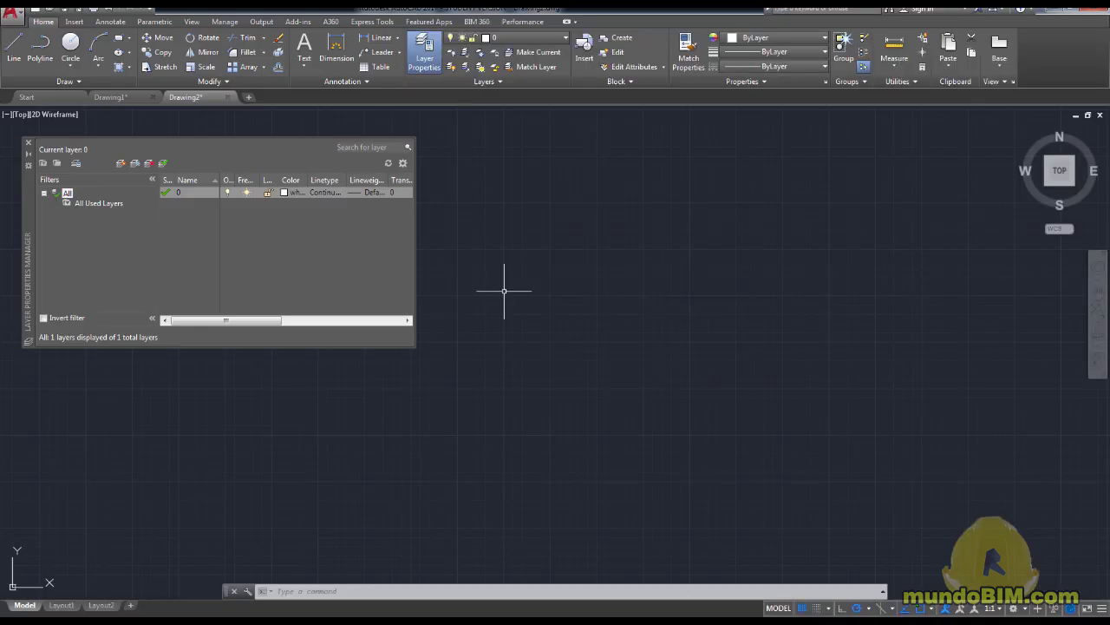
Step: Run the capa2 script in AutoCAD's Drawing2 to create the layers listed in it
type("scr")
key("Return")
left_click(463, 214)
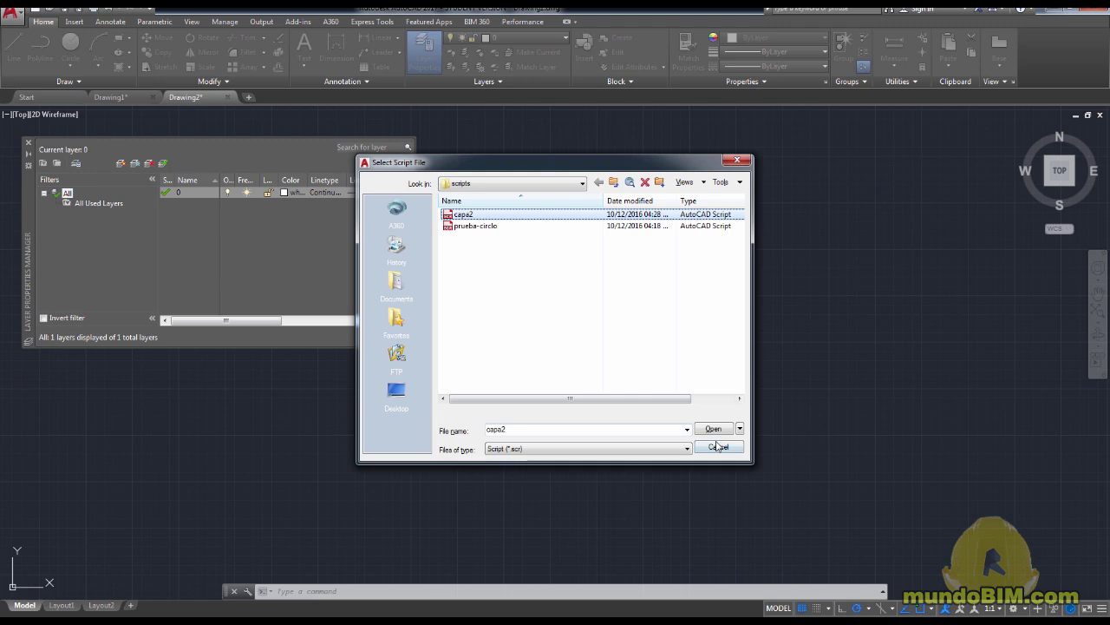
left_click(714, 429)
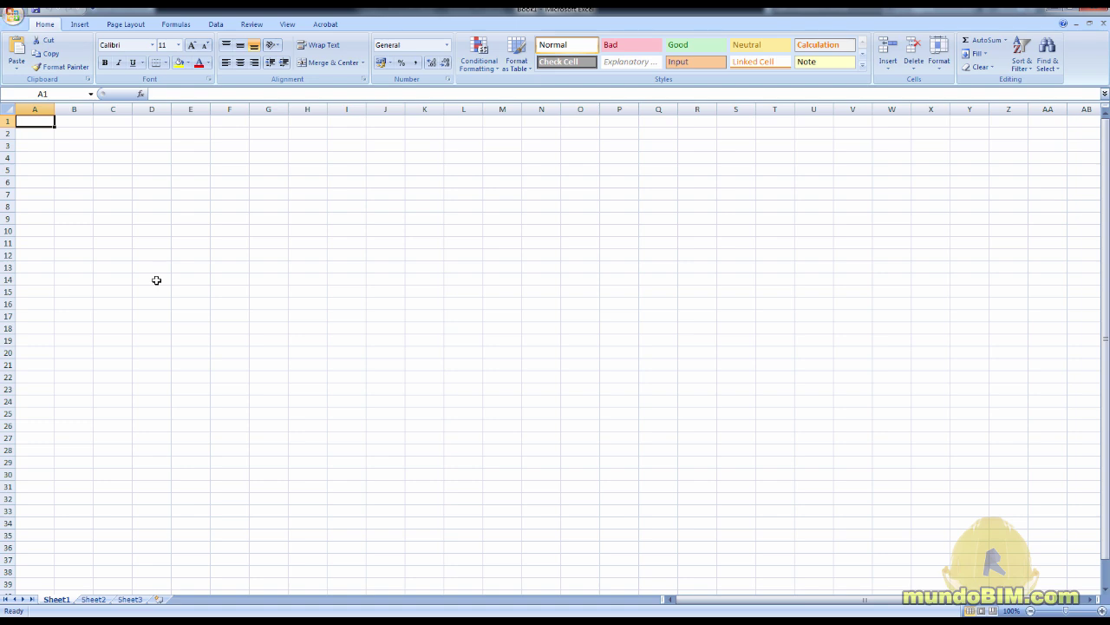
Step: In Excel, list the layer names in A1:A13: lineas, contornos, linderos, rectángulos, tuberías, cielos, pisos, fundaciones, muros, linea_centro, basura, temporal, topografia
left_click(62, 211)
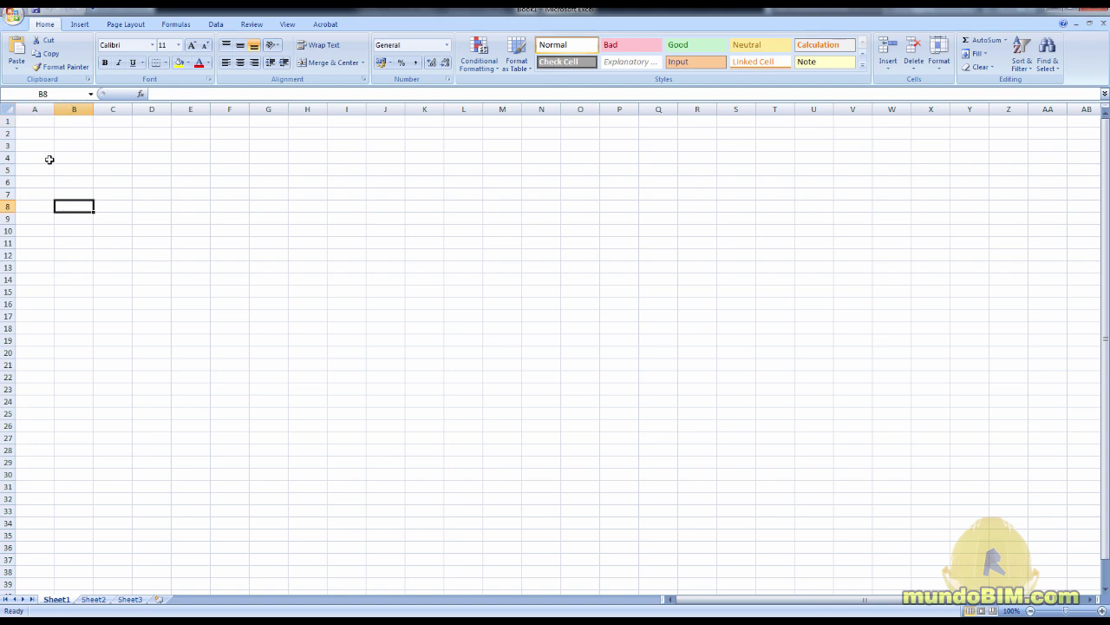
left_click(35, 110)
left_click(35, 122)
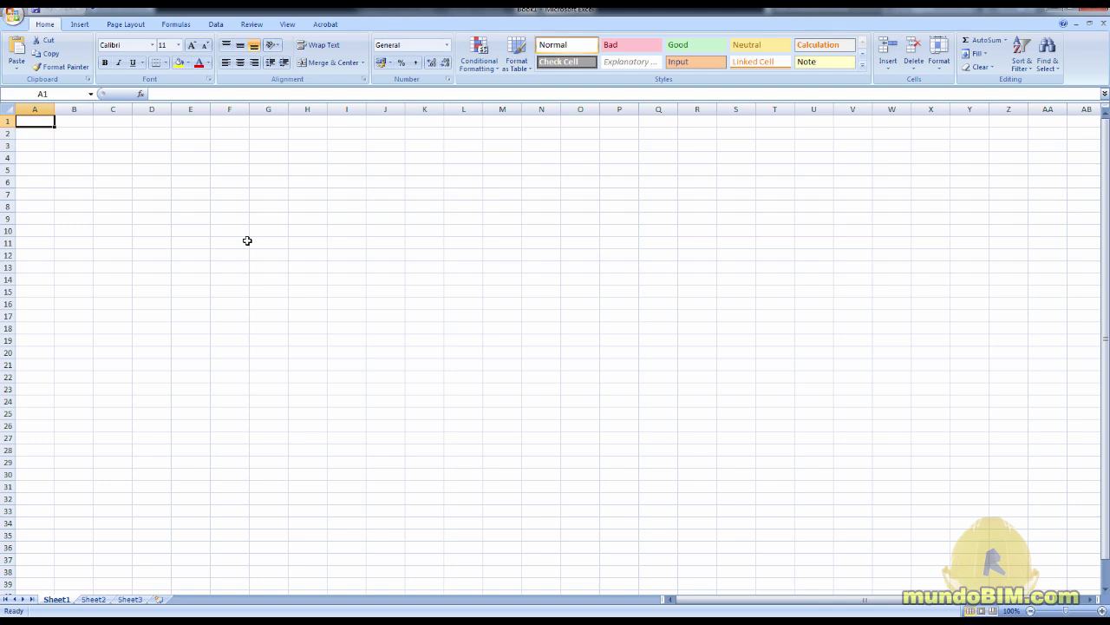
type("lineas")
key("Return")
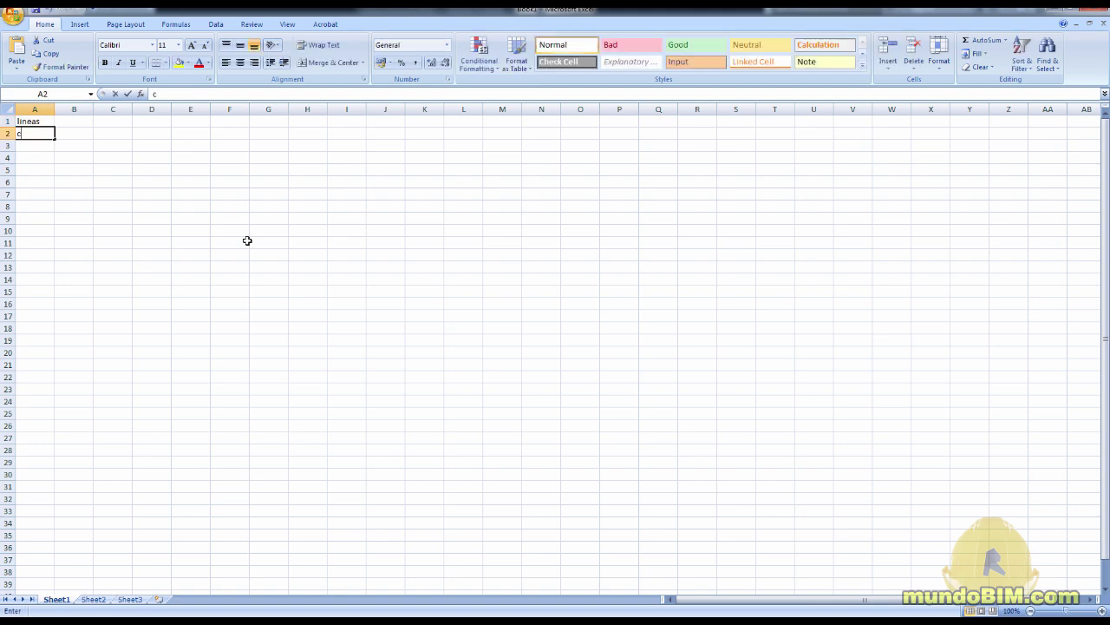
type("contornos")
key("Return")
type("linderos")
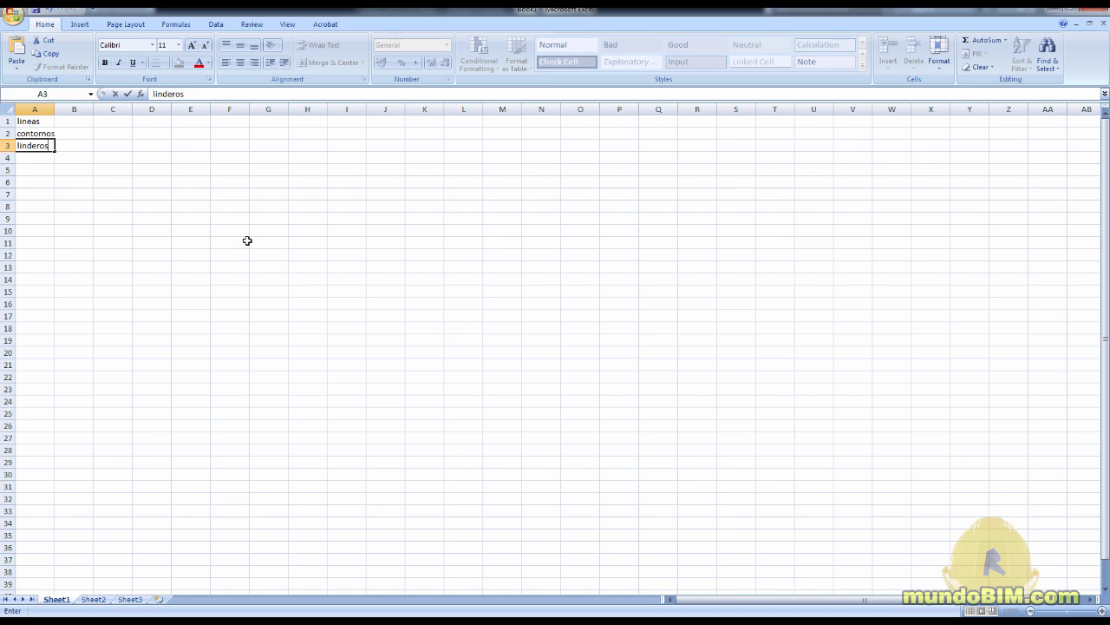
key("Return")
type("rectángulos")
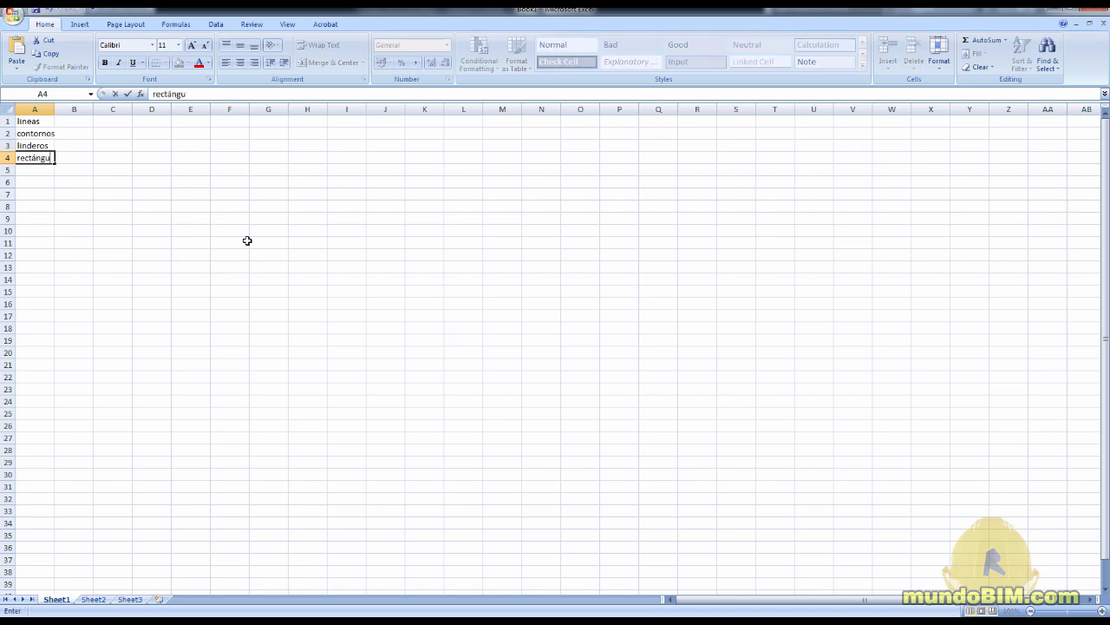
key("Return")
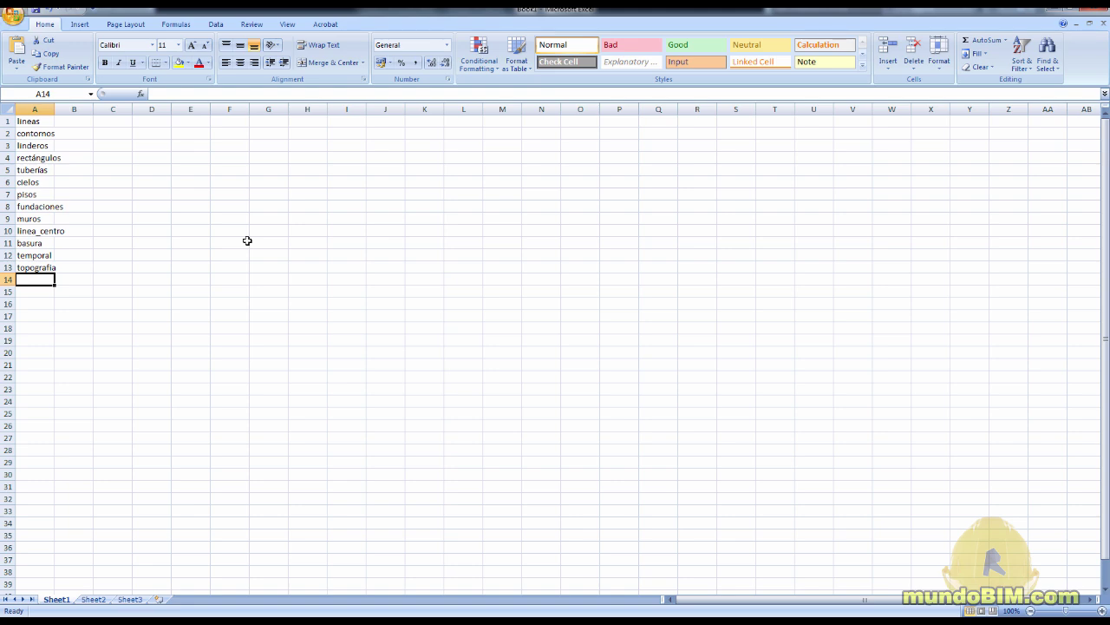
Step: Enter the sample text azul in cell H4
left_click(307, 159)
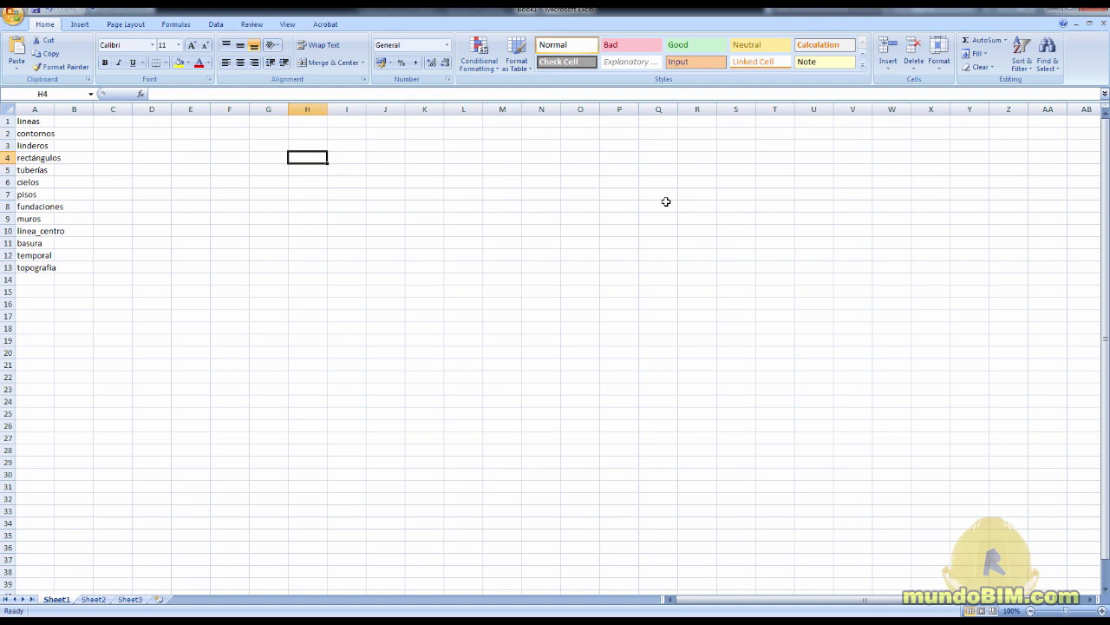
type("azul")
key("Return")
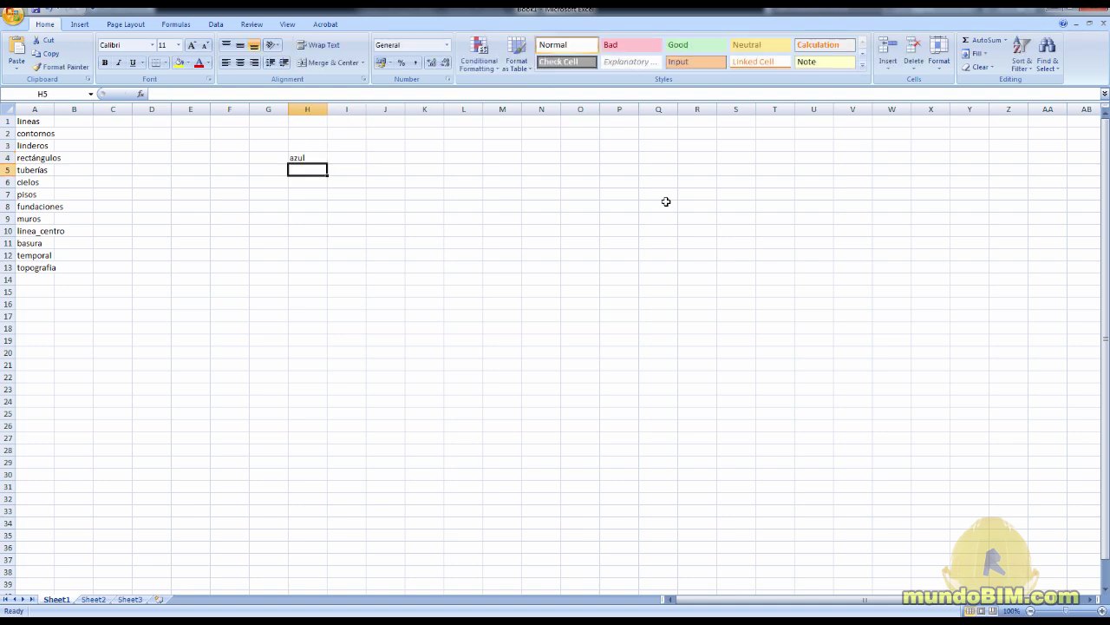
Step: Enter the numbers 1 to 10 down cells I4 to I13, beside the word azul
key("Up")
key("Right")
type("=")
key("Escape")
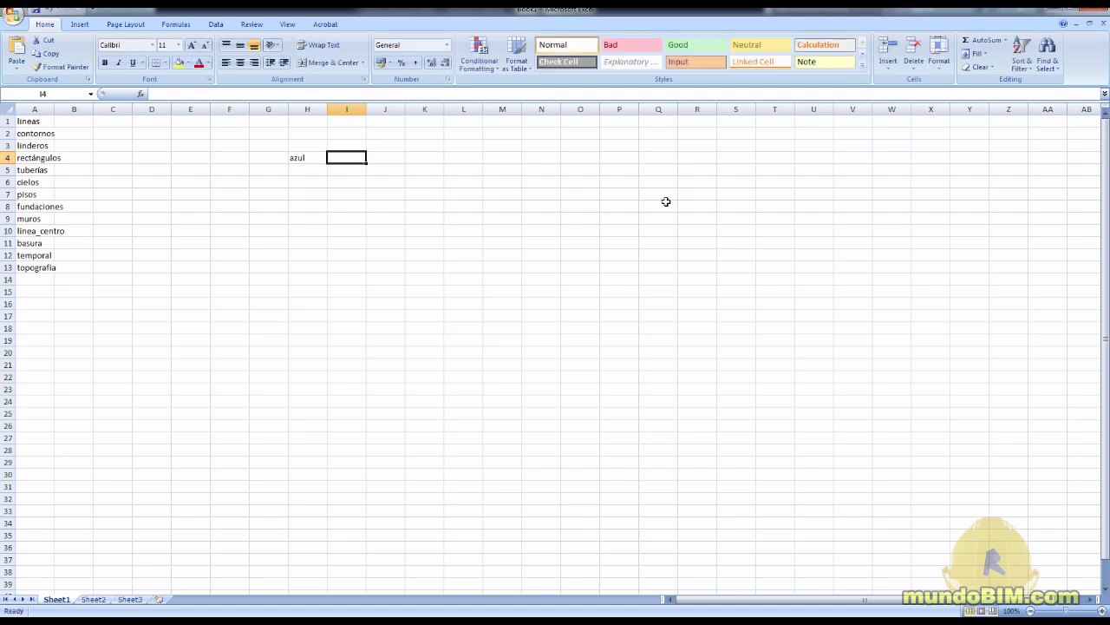
type("1")
key("Return")
type("2")
key("Return")
type("3")
key("Return")
type("4")
key("Return")
type("5")
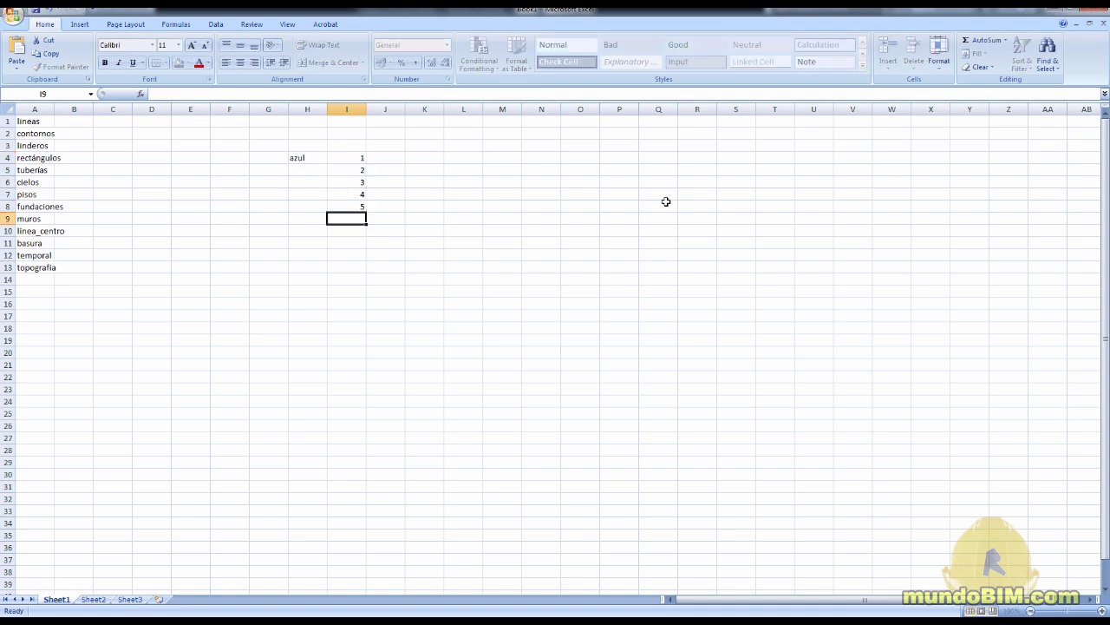
key("Return")
type("6")
key("Return")
type("7")
key("Return")
type("8")
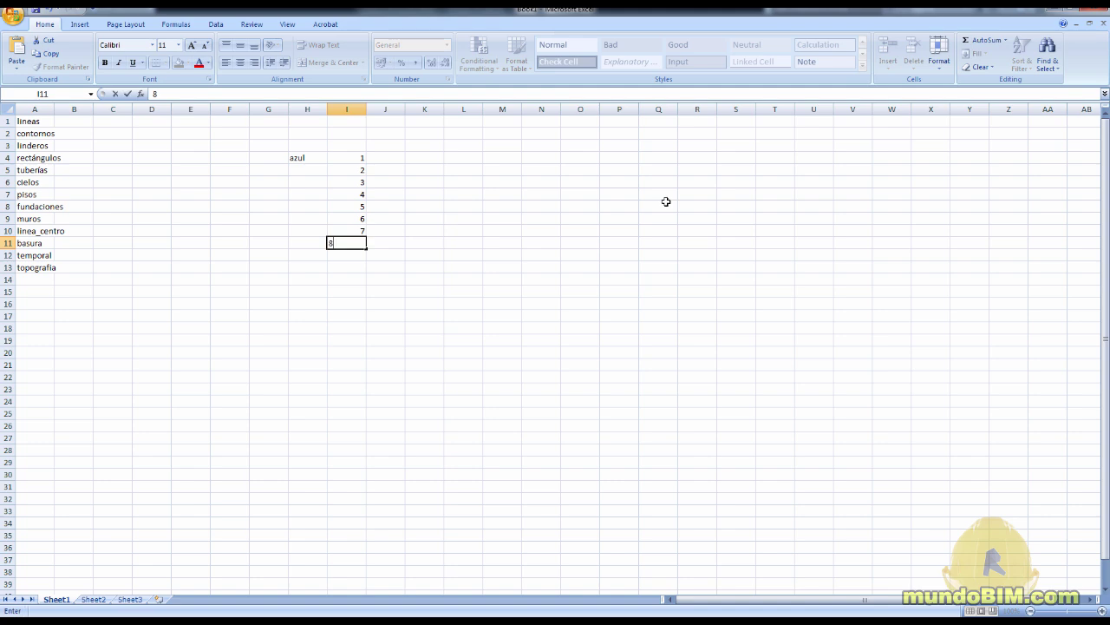
key("Return")
type("9")
key("Return")
type("10")
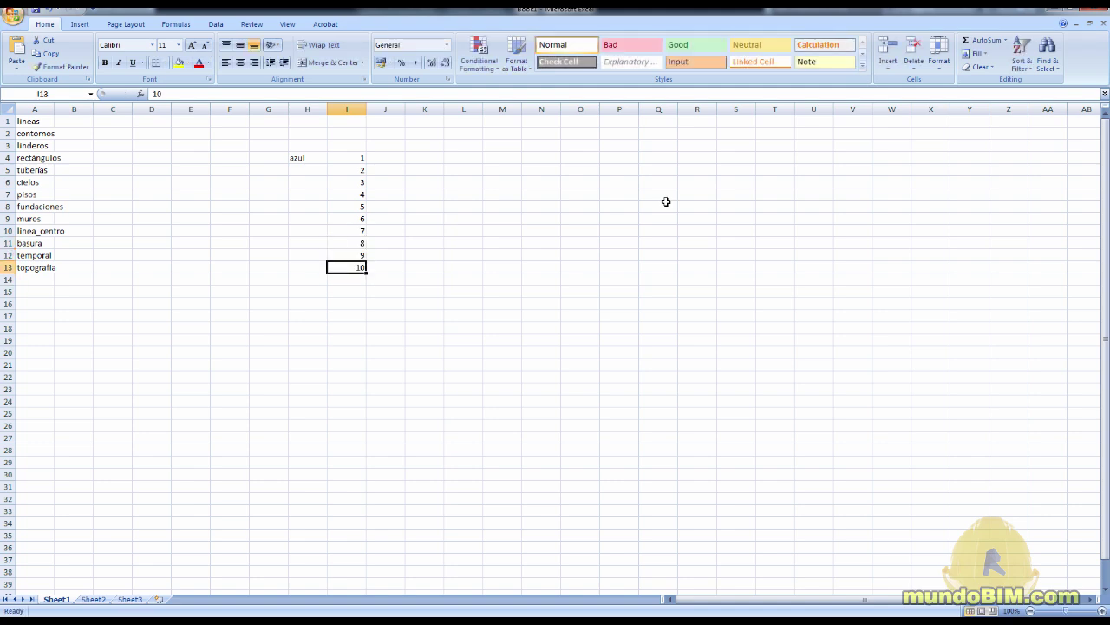
Step: Enter the formula =CONCATENATE(H4;"_";I4) in cell J4 to join the word and the number with an underscore
key("ctrl+Up")
key("Right")
type("=")
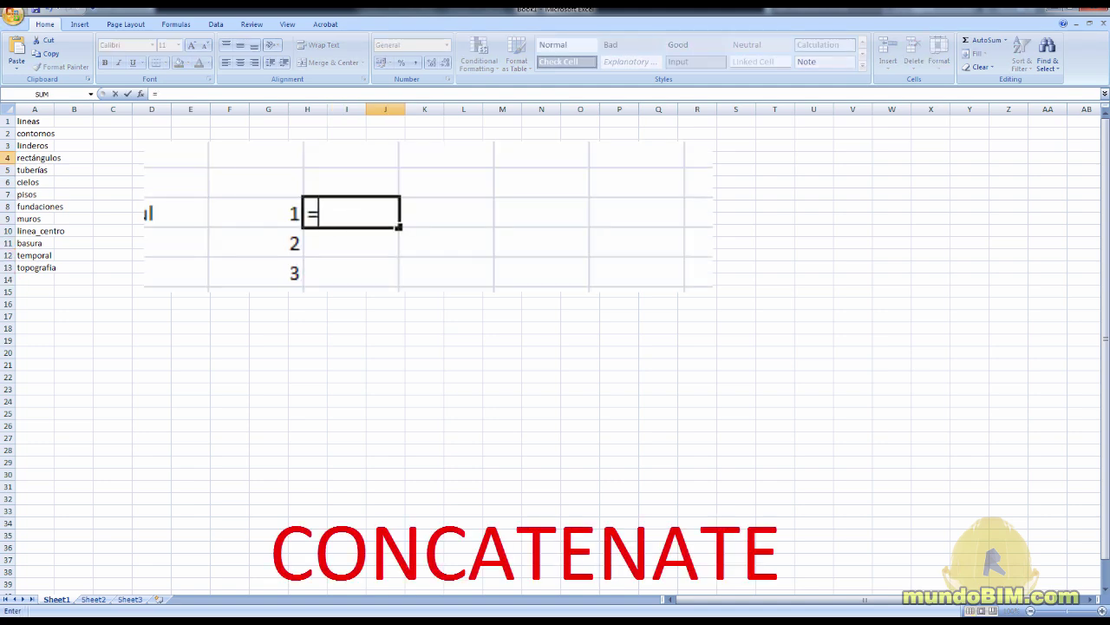
type("conc")
key("Tab")
key("Left")
key("Left")
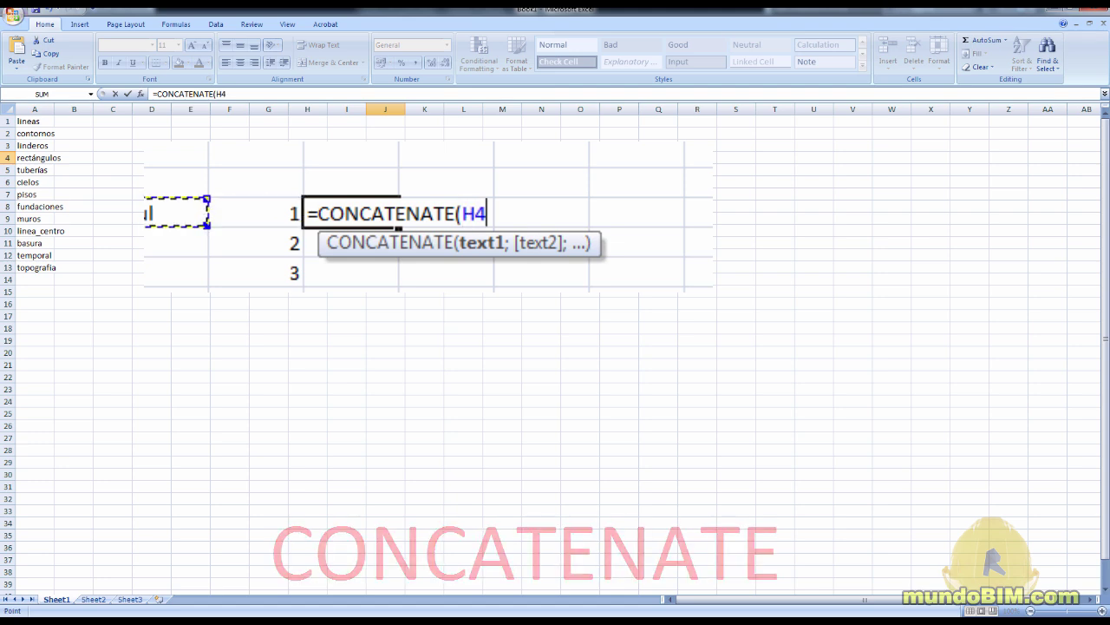
type(";\"")
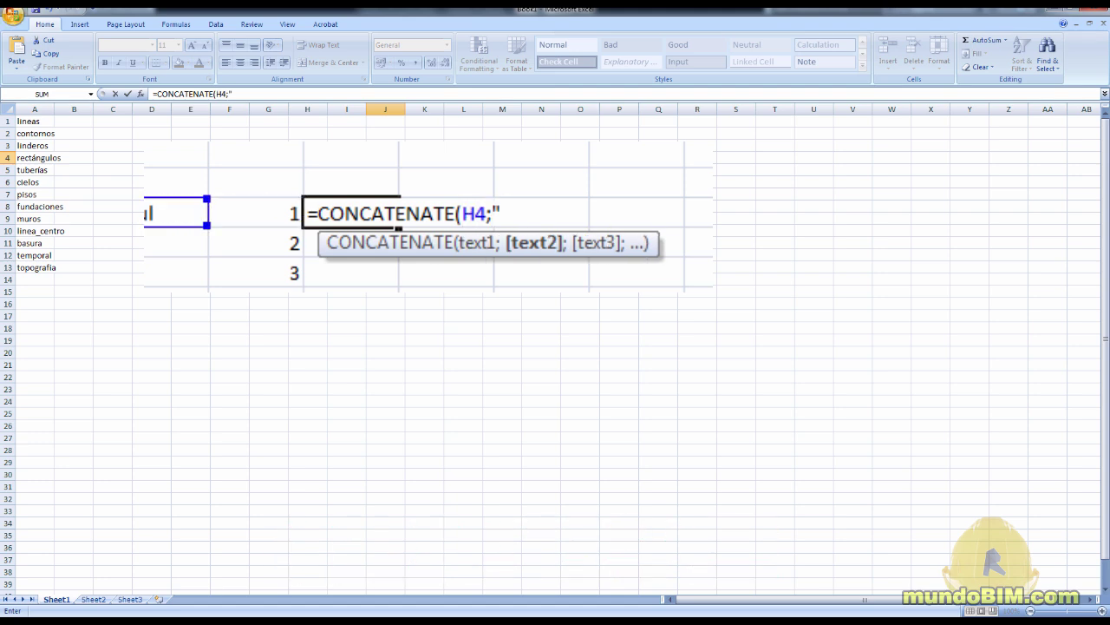
type("_\";")
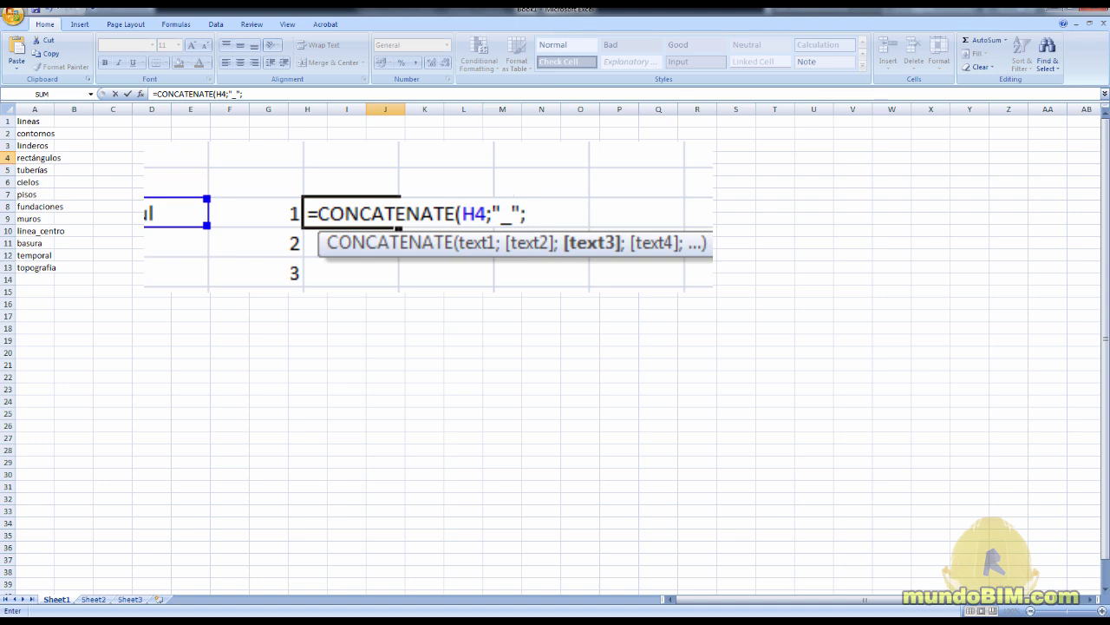
left_click(272, 203)
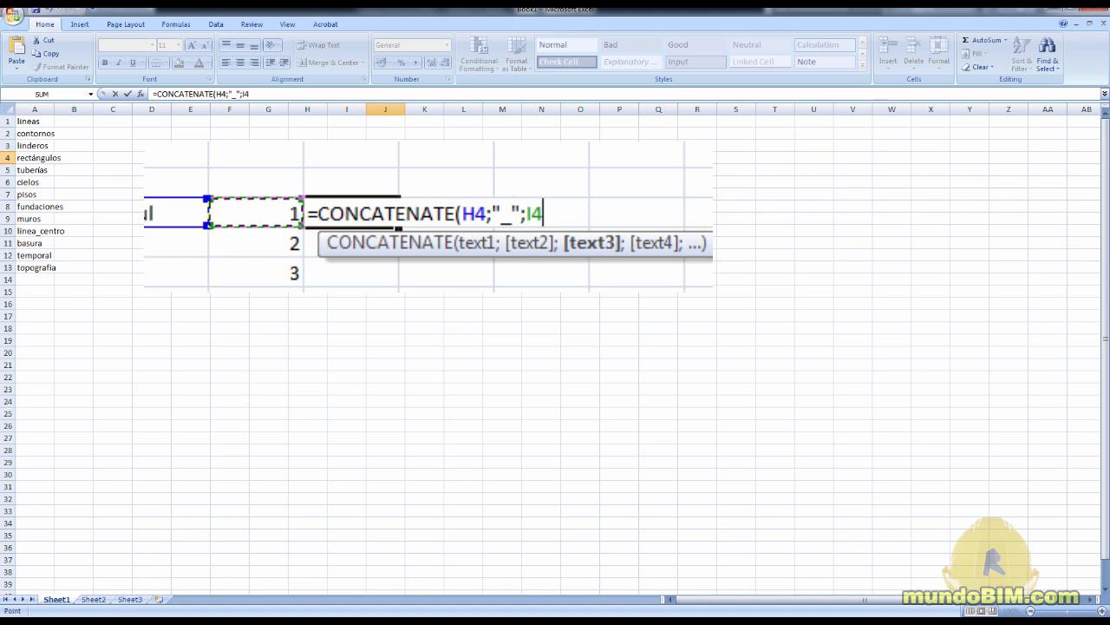
key("Return")
Step: Reopen the CONCATENATE formula in J4, check its H4 reference, and accept the formula
key("Up")
key("F2")
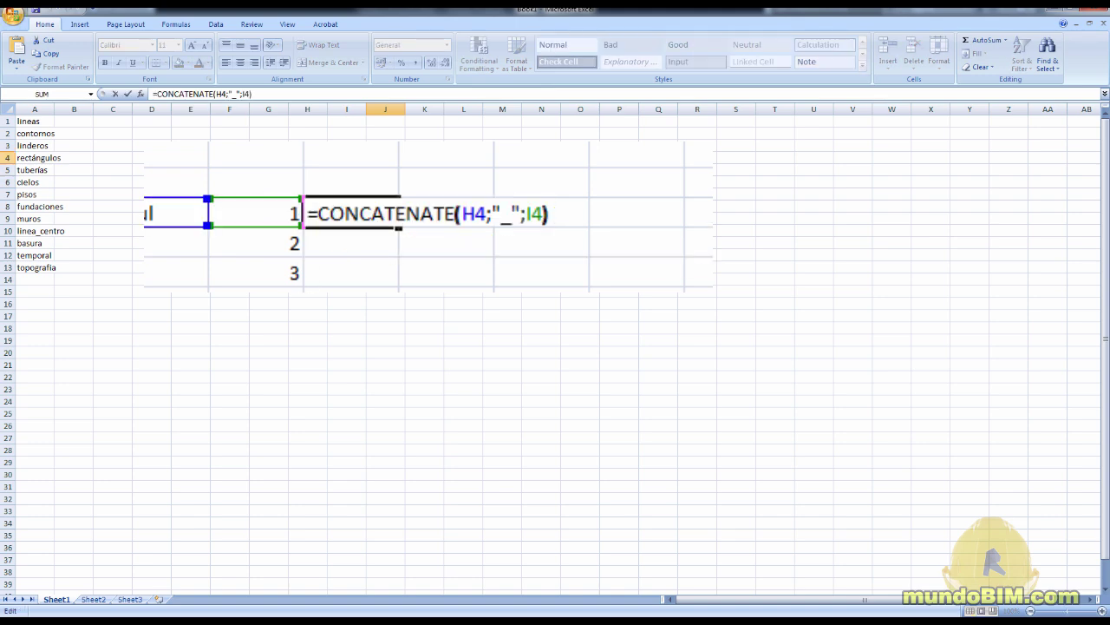
key("Left")
key("Left")
key("Left")
key("Left")
key("Left")
key("Left")
key("Left")
key("Left")
key("Left")
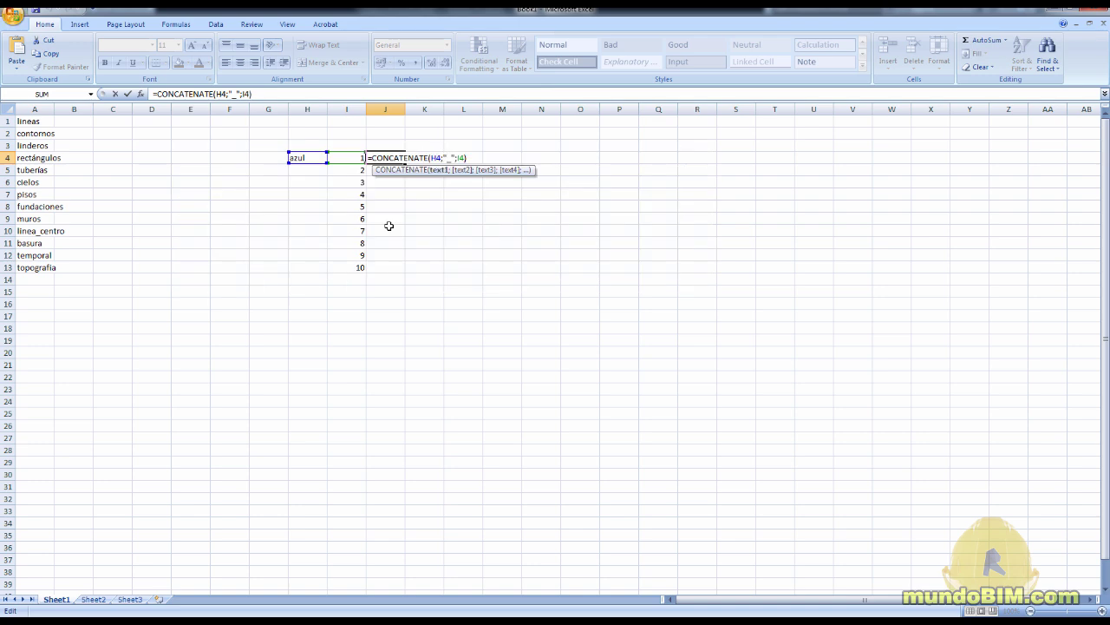
key("shift+Right")
key("shift+Right")
key("shift+Right")
key("shift+Right")
key("shift+Right")
key("Return")
key("Up")
key("Right")
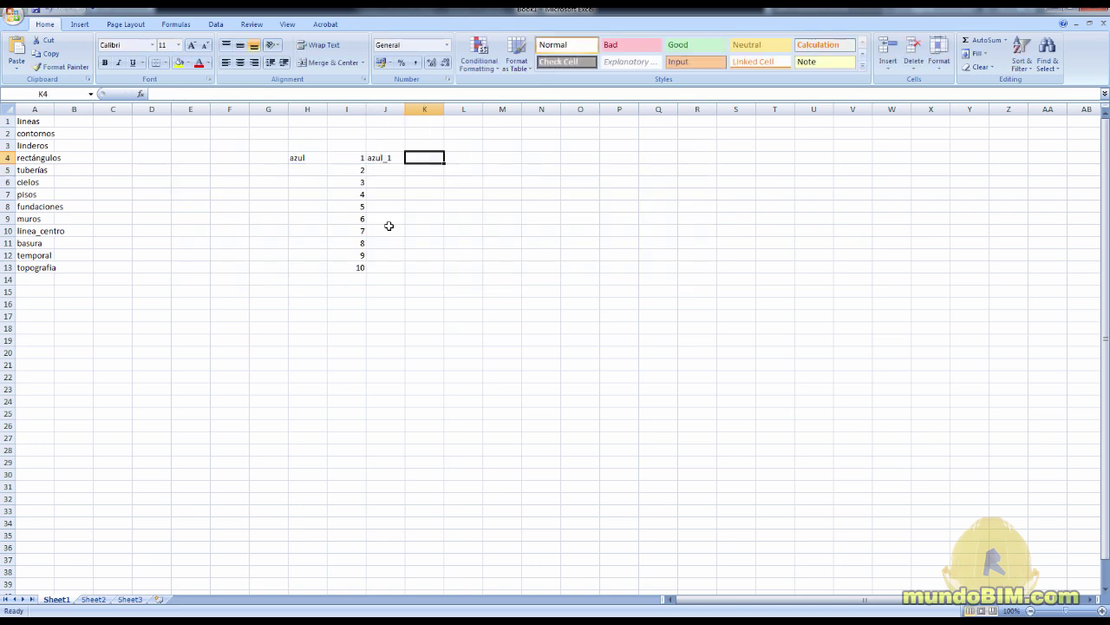
Step: Copy the CONCATENATE formula from J4 down to cells J5 through J13
key("Left")
key("ctrl+c")
key("Down")
key("shift+Down")
key("shift+Down")
key("shift+Down")
key("shift+Down")
key("shift+Down")
key("shift+Down")
key("shift+Down")
key("shift+Down")
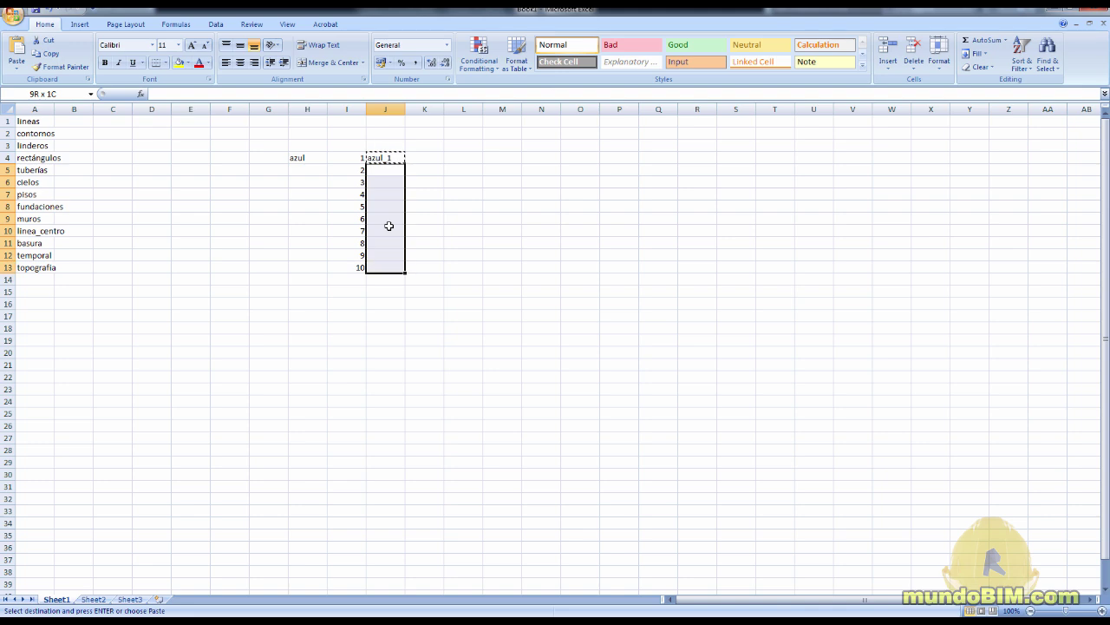
key("ctrl+v")
Step: Copy the azul names in J4:J13 and paste them as values into column A starting at A14
key("Up")
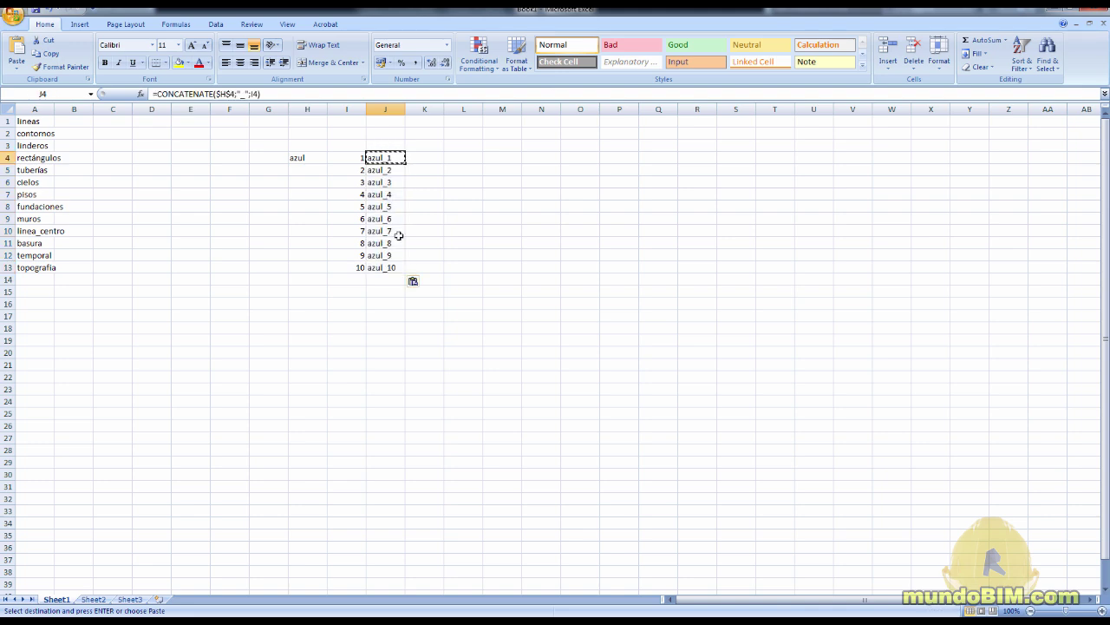
key("shift+Down")
key("shift+Down")
key("shift+Down")
key("shift+Down")
key("shift+Down")
key("shift+Down")
key("shift+Down")
key("shift+Down")
key("shift+Down")
key("ctrl+c")
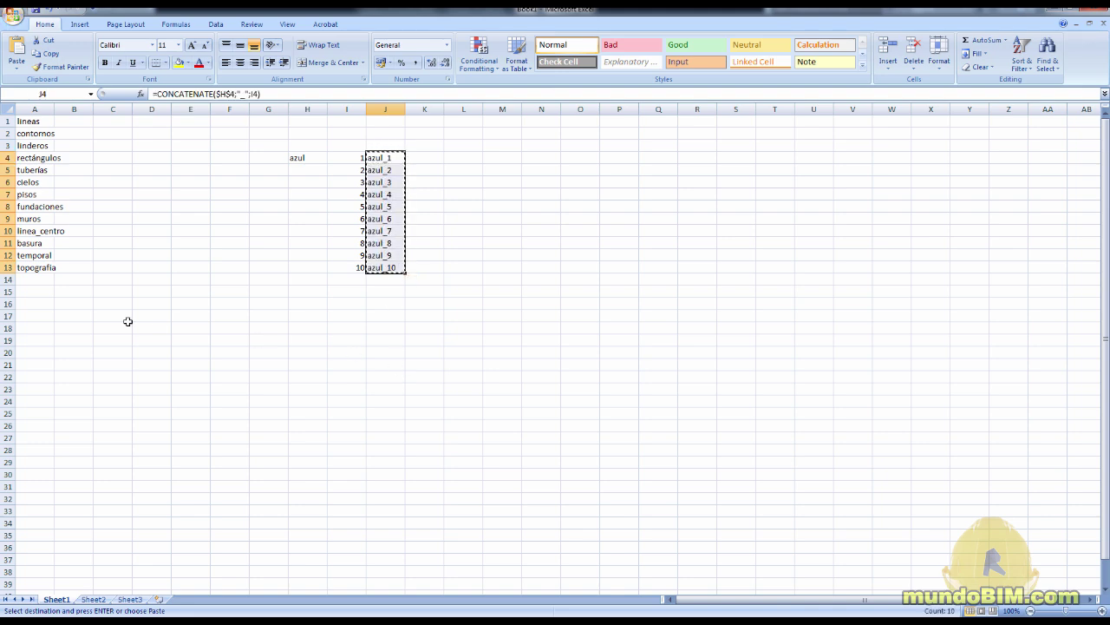
left_click(34, 280)
key("alt+e")
key("s")
key("v")
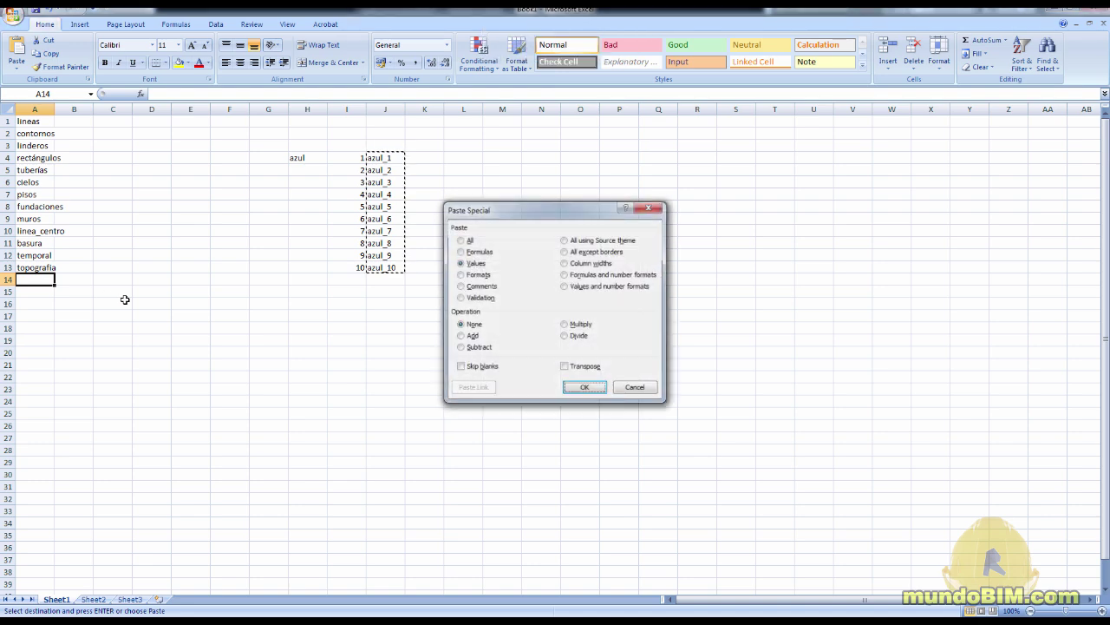
key("Return")
Step: Replace the base word in cell H4 with verde
left_click(297, 158)
type("v")
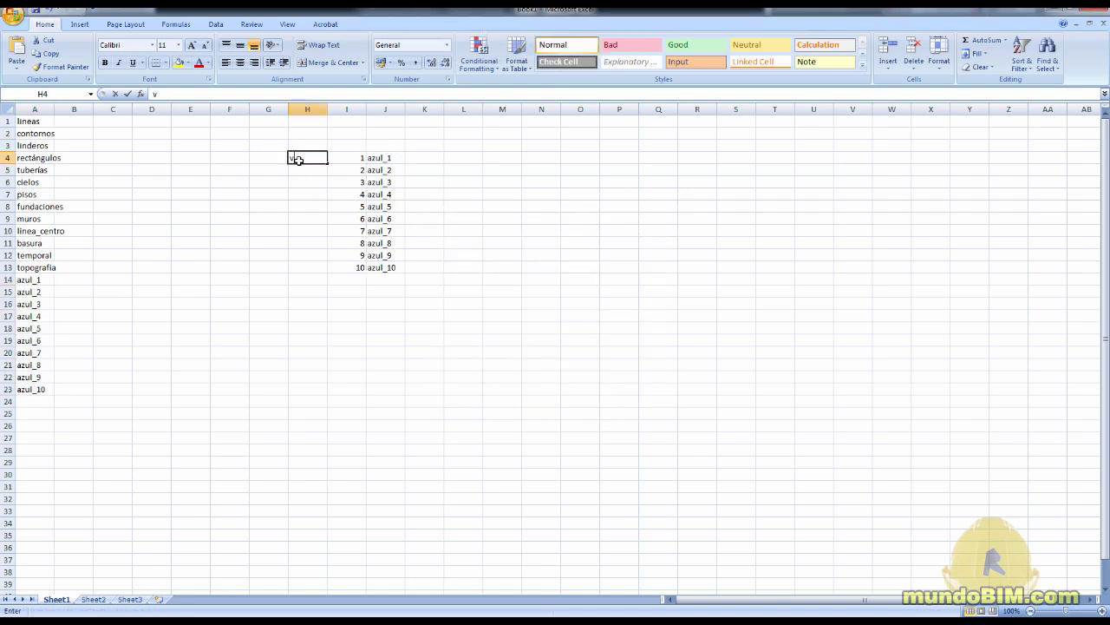
type("erde")
key("Tab")
Step: Copy the verde names in J4:J13 and paste them as values into column A starting at A24
key("Tab")
key("shift+Down")
key("shift+Down")
key("shift+Down")
key("shift+Down")
key("shift+Down")
key("shift+Down")
key("shift+Down")
key("shift+Down")
key("shift+Down")
key("ctrl+c")
left_click(35, 400)
key("alt+e")
key("s")
key("v")
key("Return")
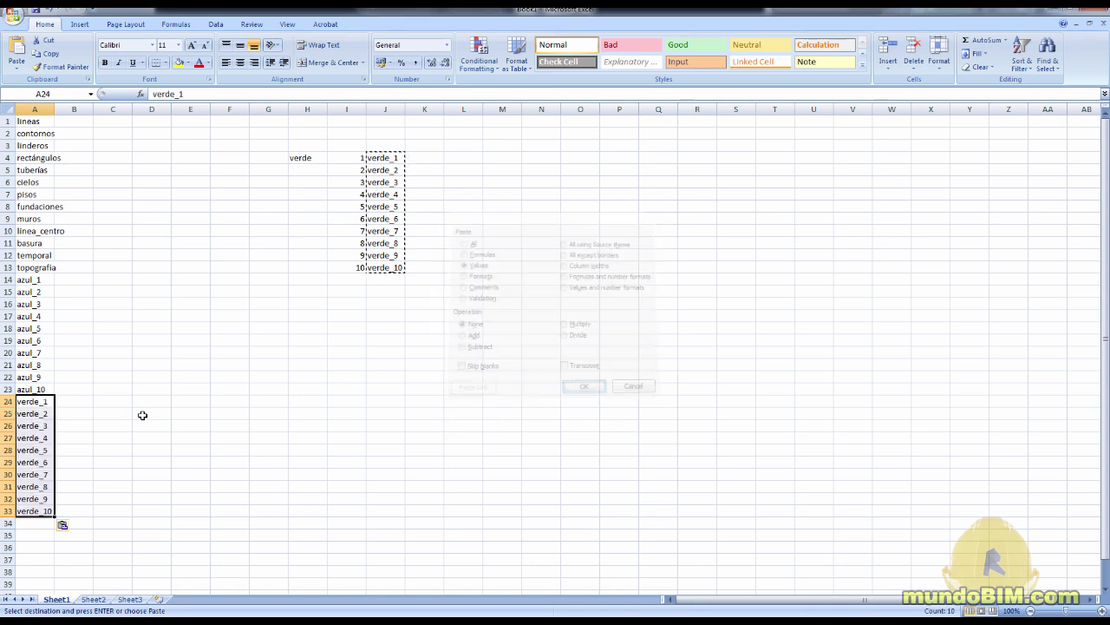
Step: Replace the base word in cell H4 with café
left_click(313, 159)
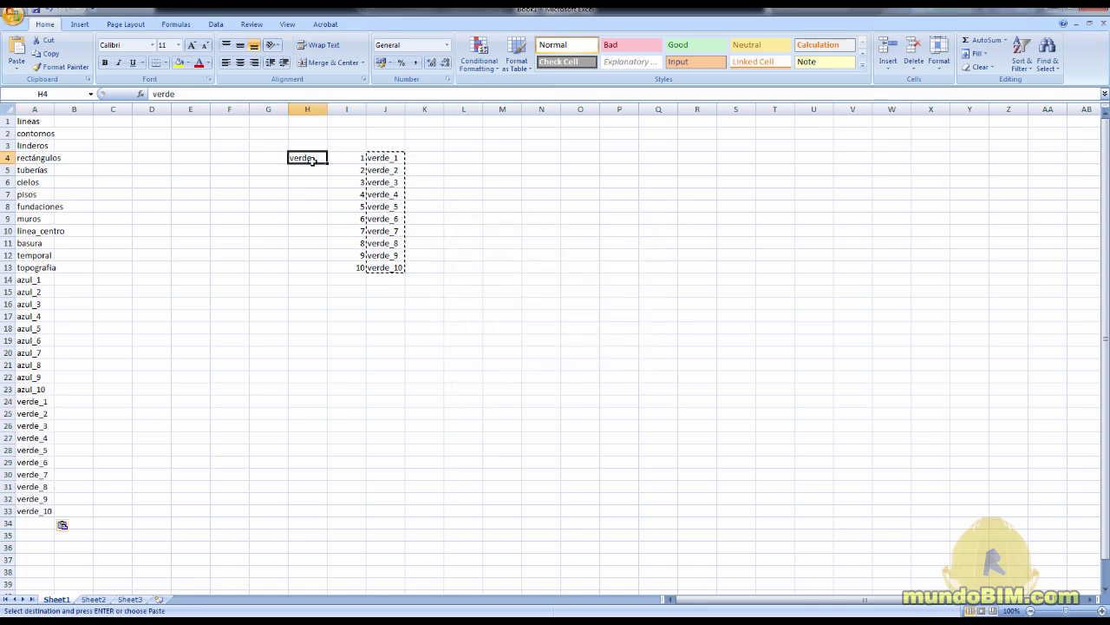
type("café")
key("Return")
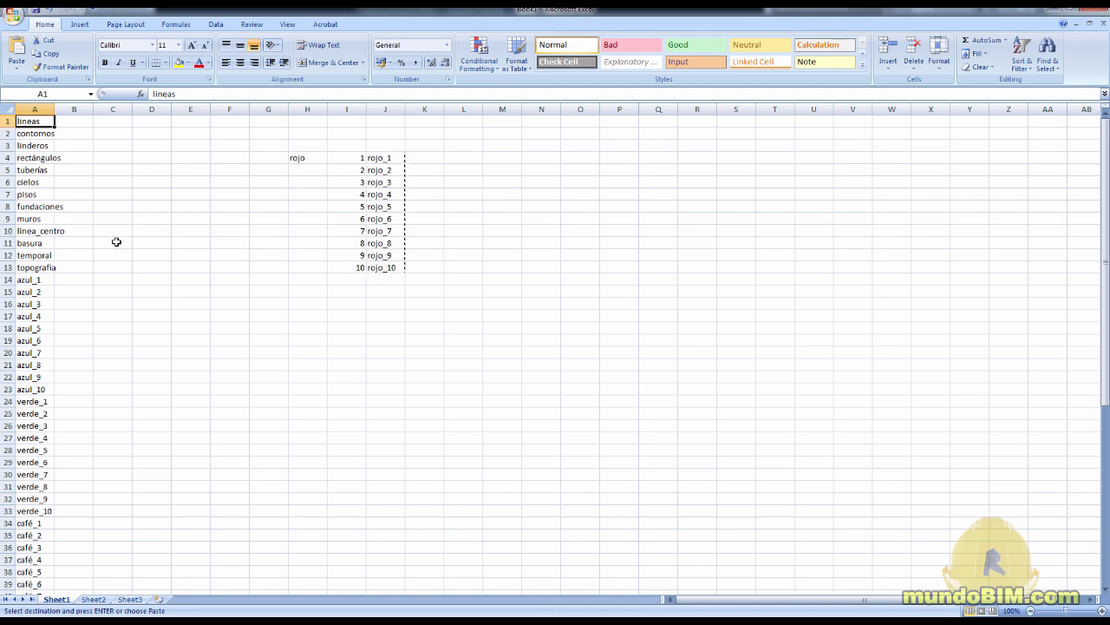
Step: Select the whole list of layer names in A1:A63 and copy it
scroll(116, 240, "down", 8)
scroll(48, 499, "down", 5)
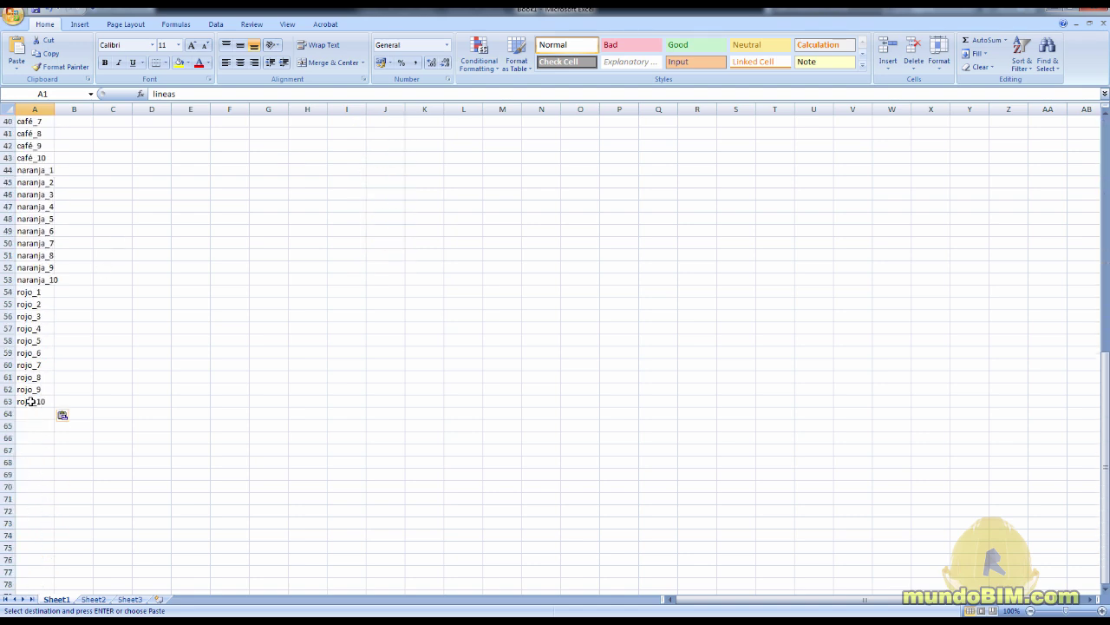
left_click(35, 401)
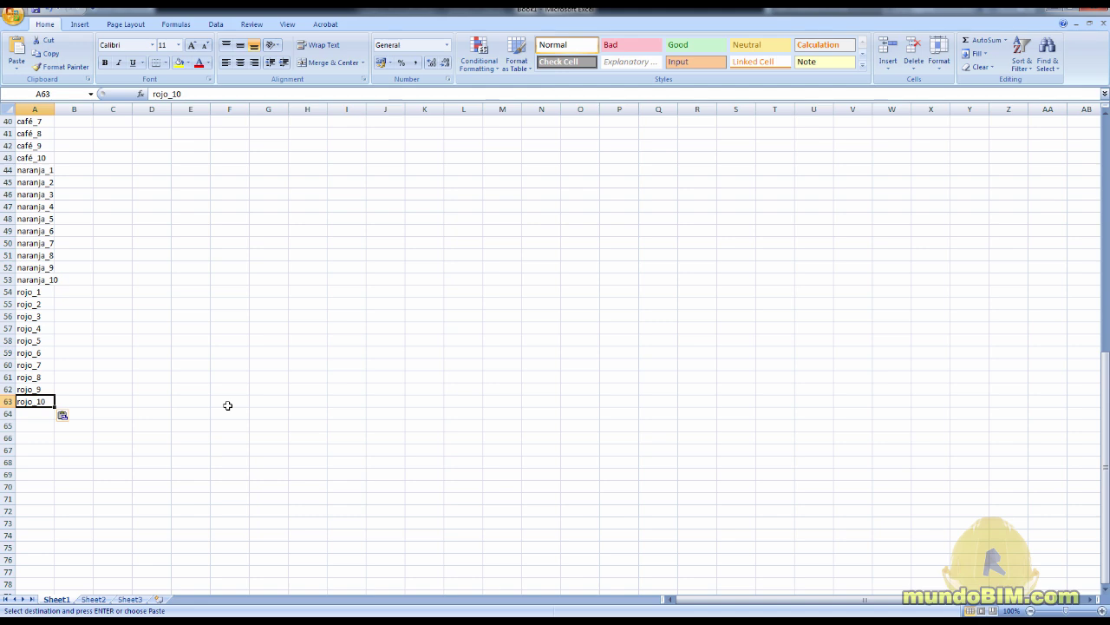
scroll(227, 405, "up", 13)
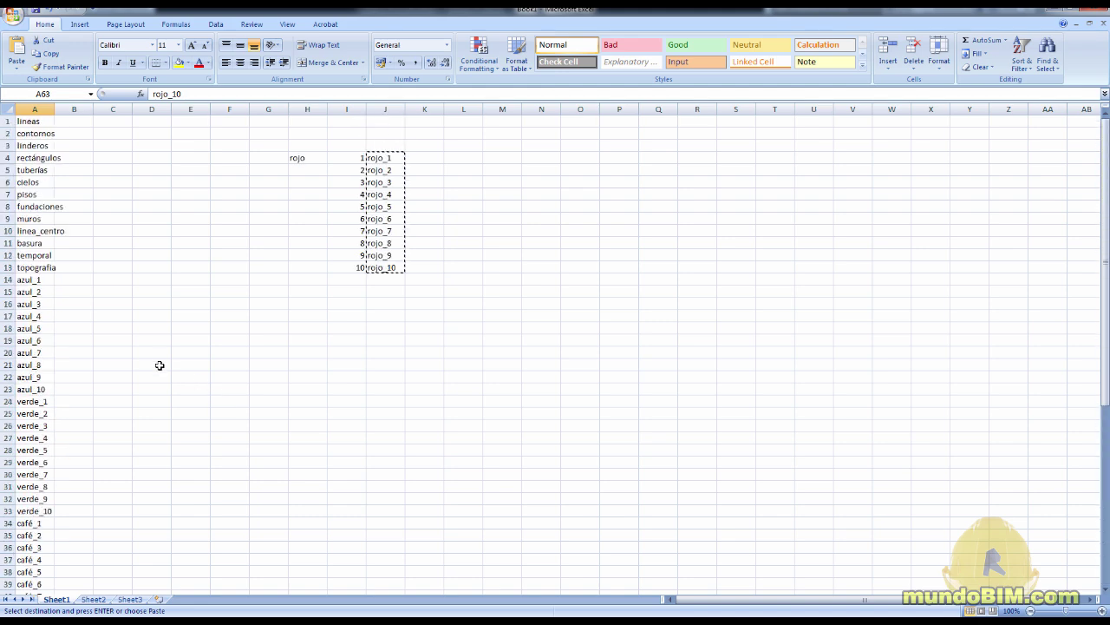
left_click(40, 122, "shift")
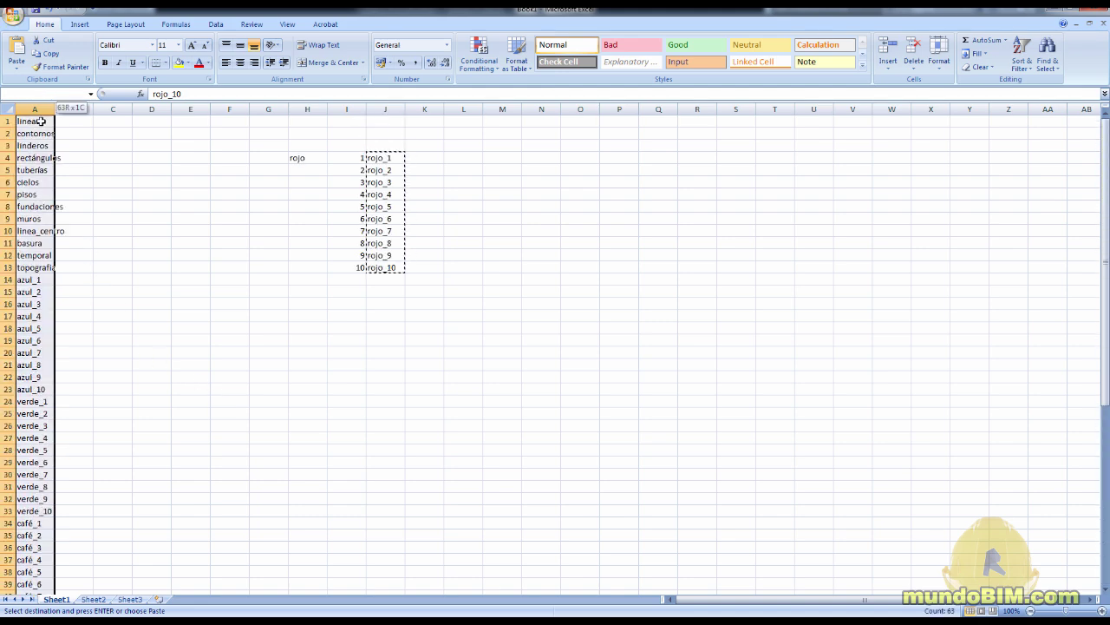
key("ctrl+c")
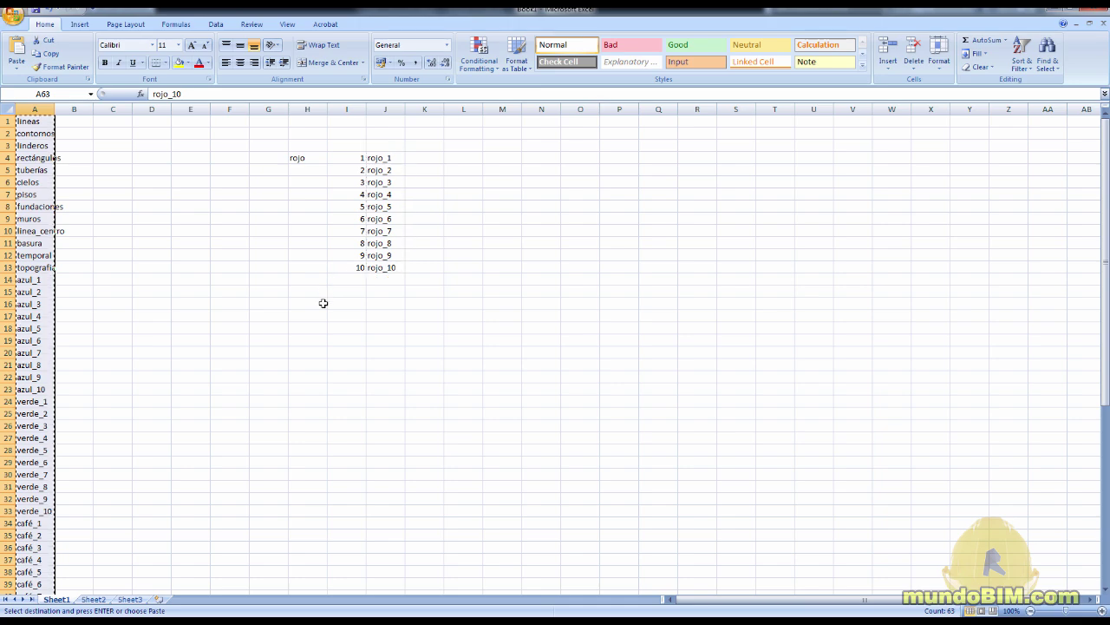
Step: Switch to EditPad Pro, create a new blank file and paste the copied layer names into it
key("alt+Tab")
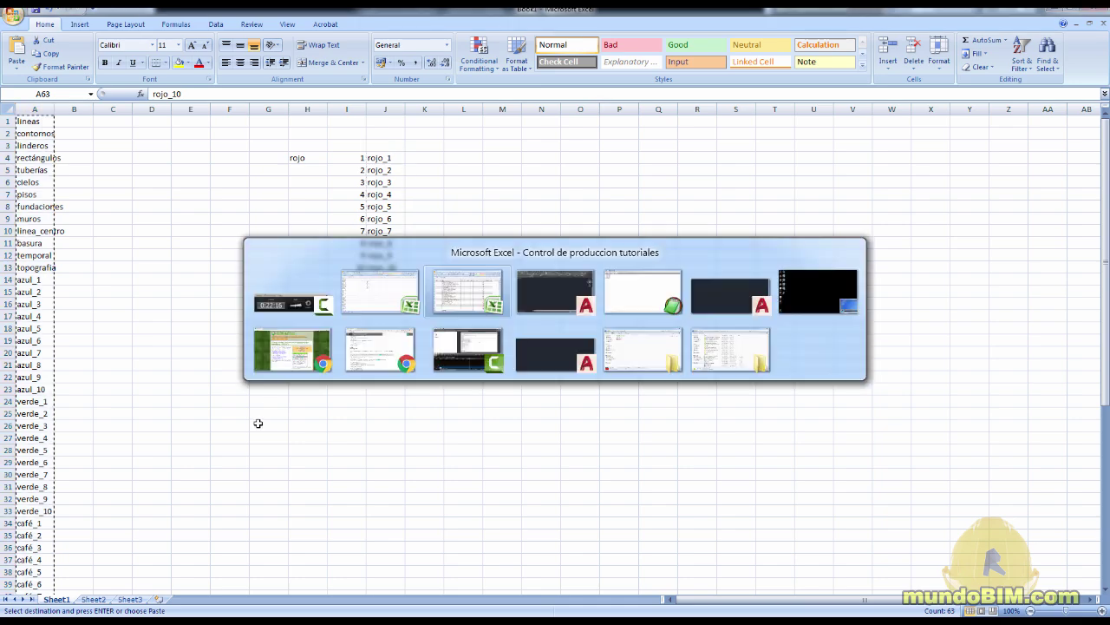
key("alt+Tab")
key("alt+Tab")
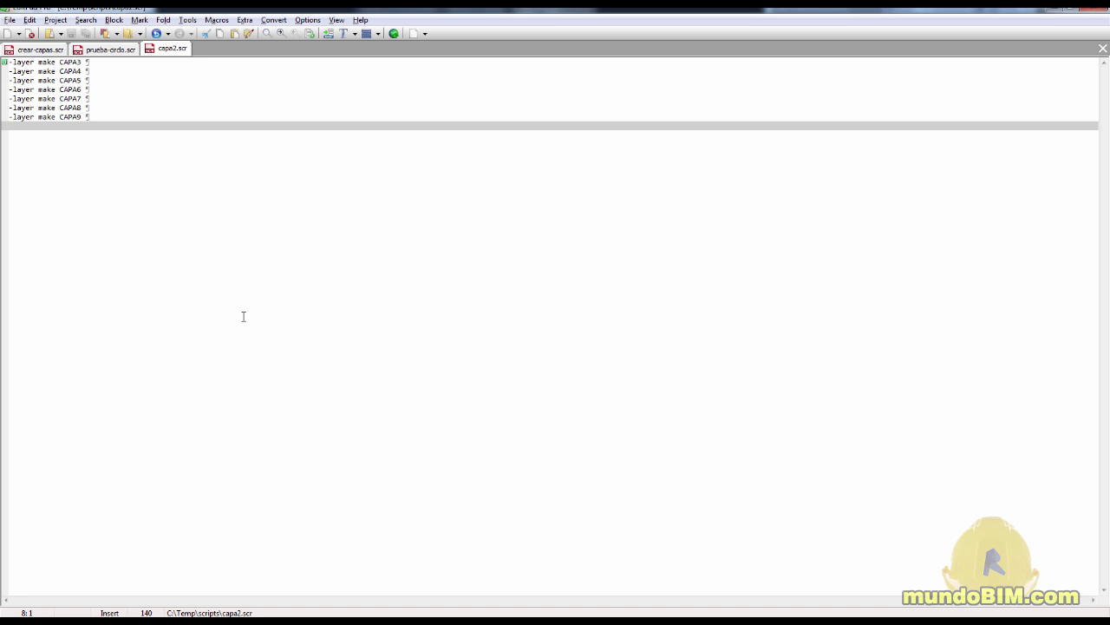
left_click(7, 33)
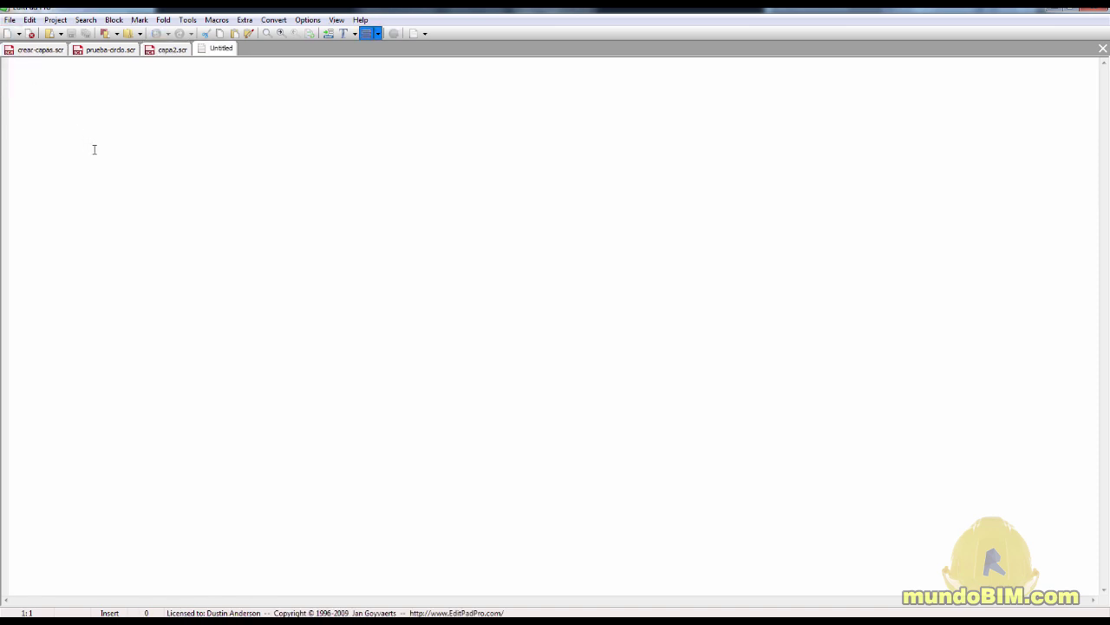
key("ctrl+v")
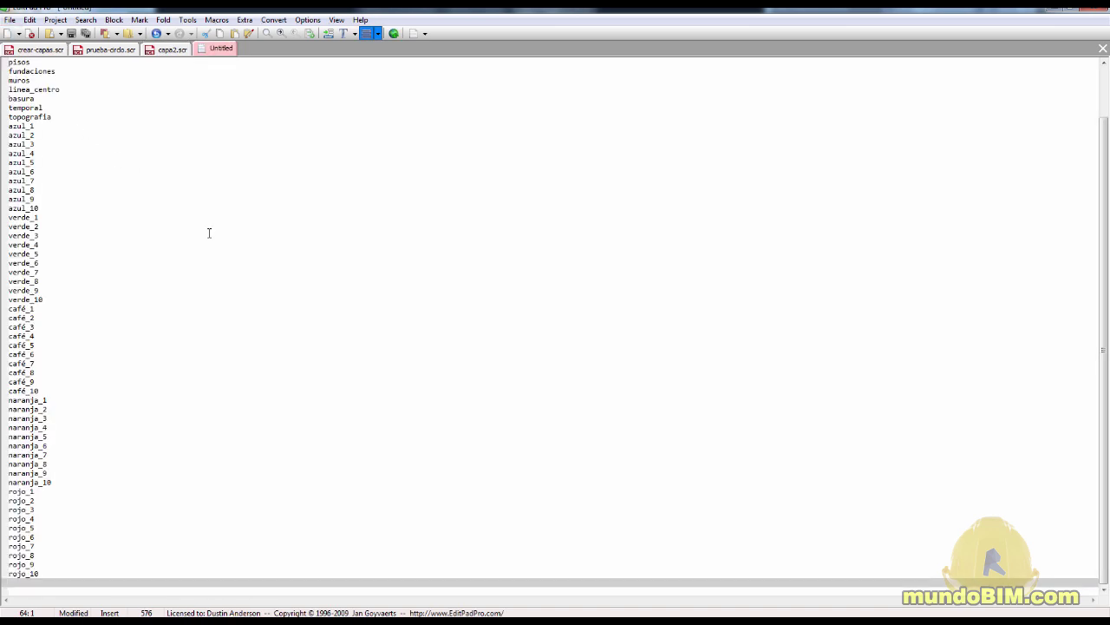
Step: Prefix the first line, lineas, with "-layer make", end it with a space, and display paragraph symbols
scroll(209, 233, "up", 2)
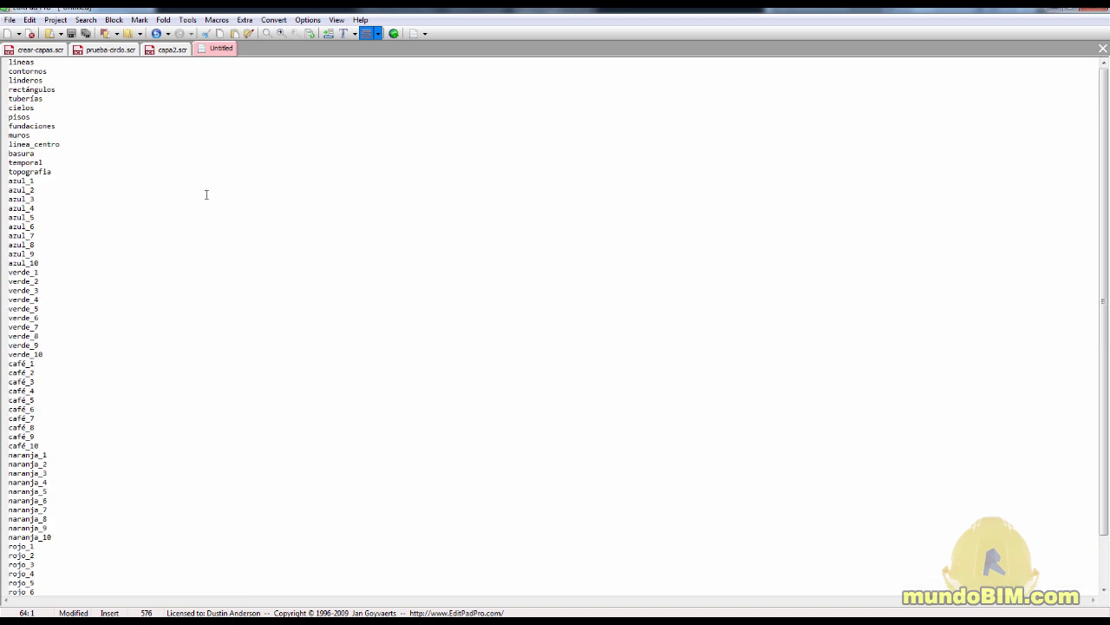
left_click(121, 63)
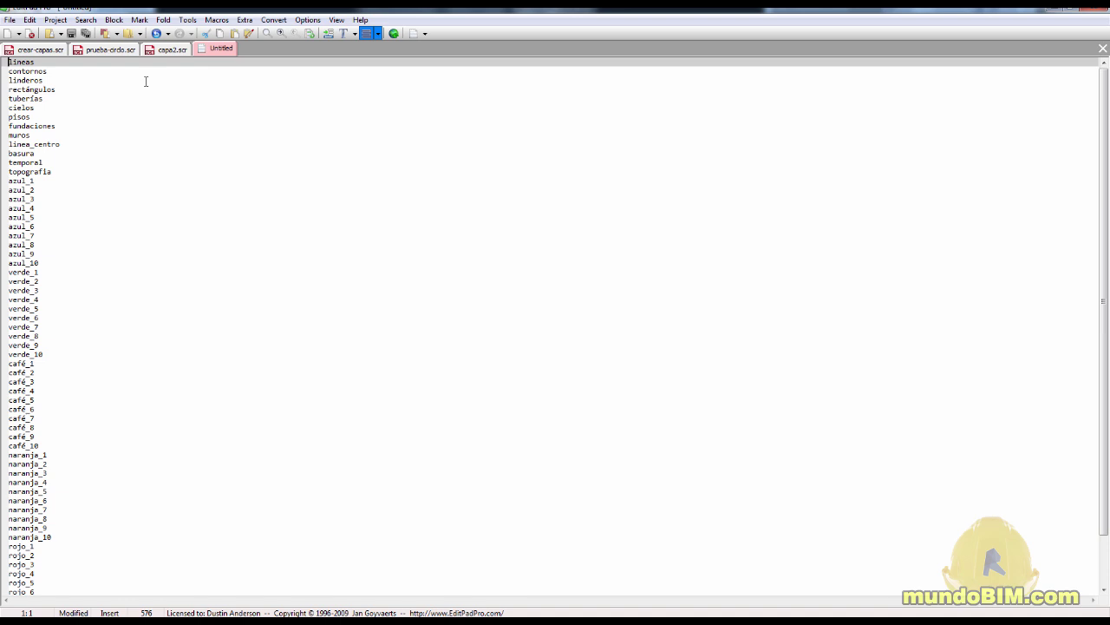
type("-layer make")
key("Return")
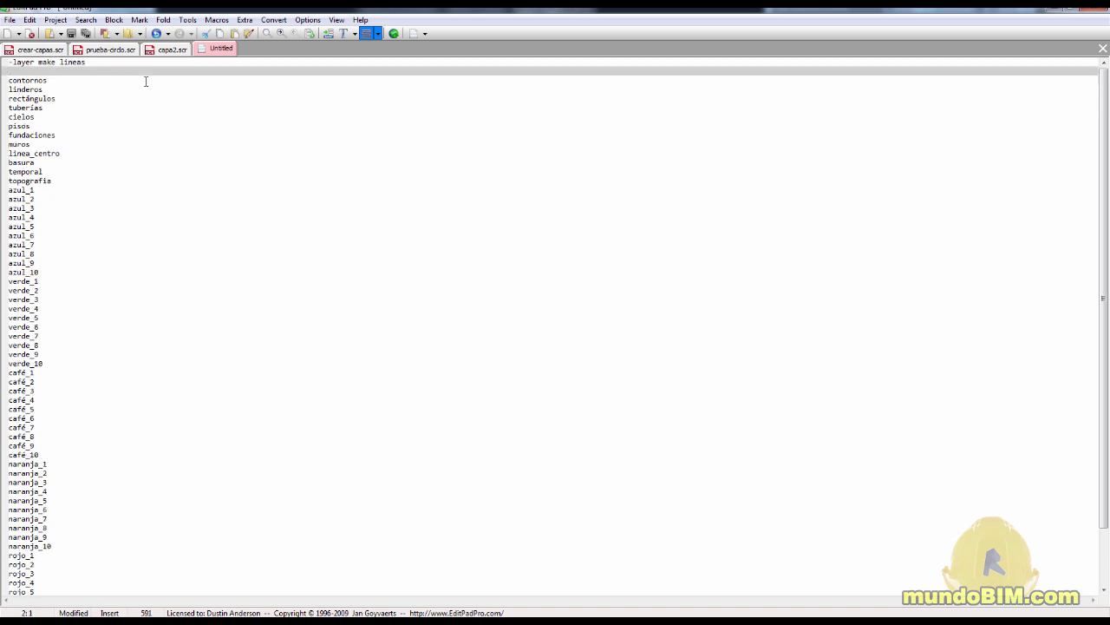
key("BackSpace")
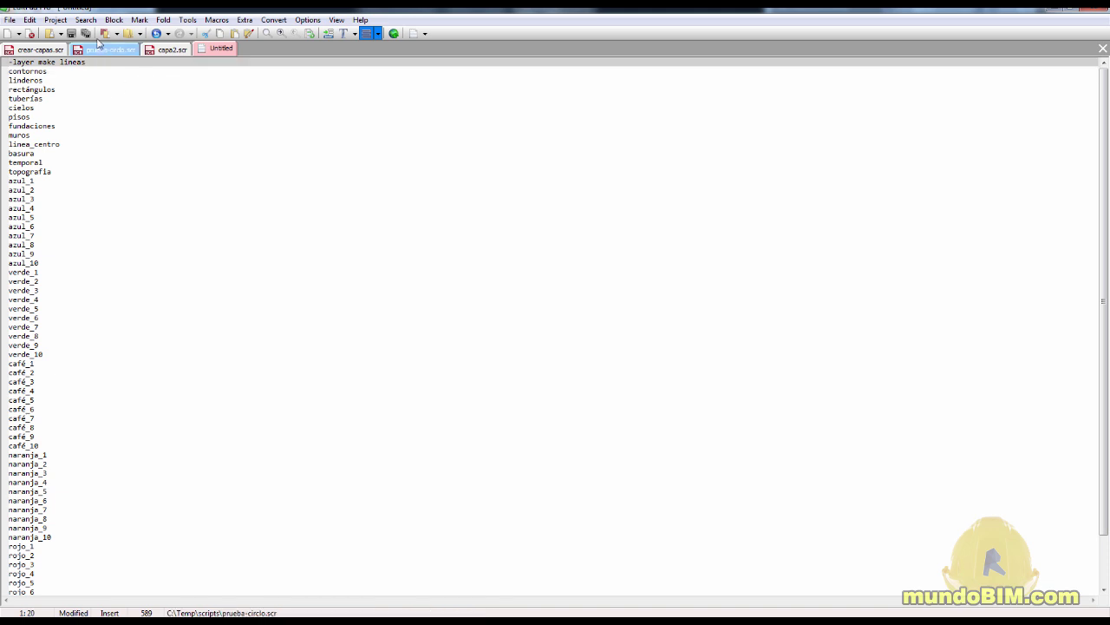
left_click(308, 19)
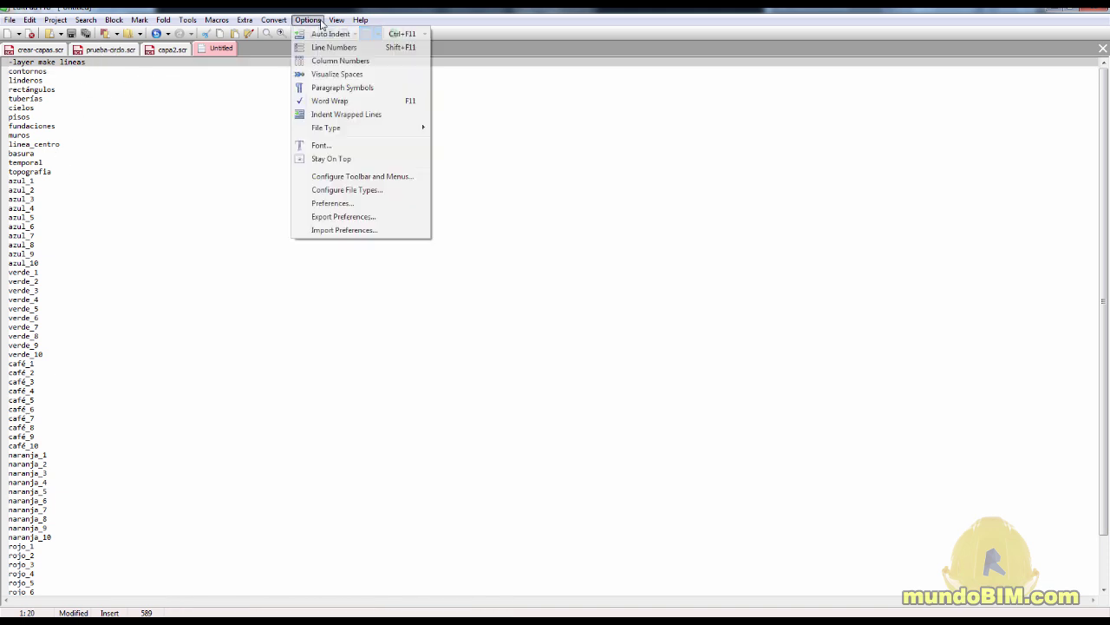
left_click(347, 88)
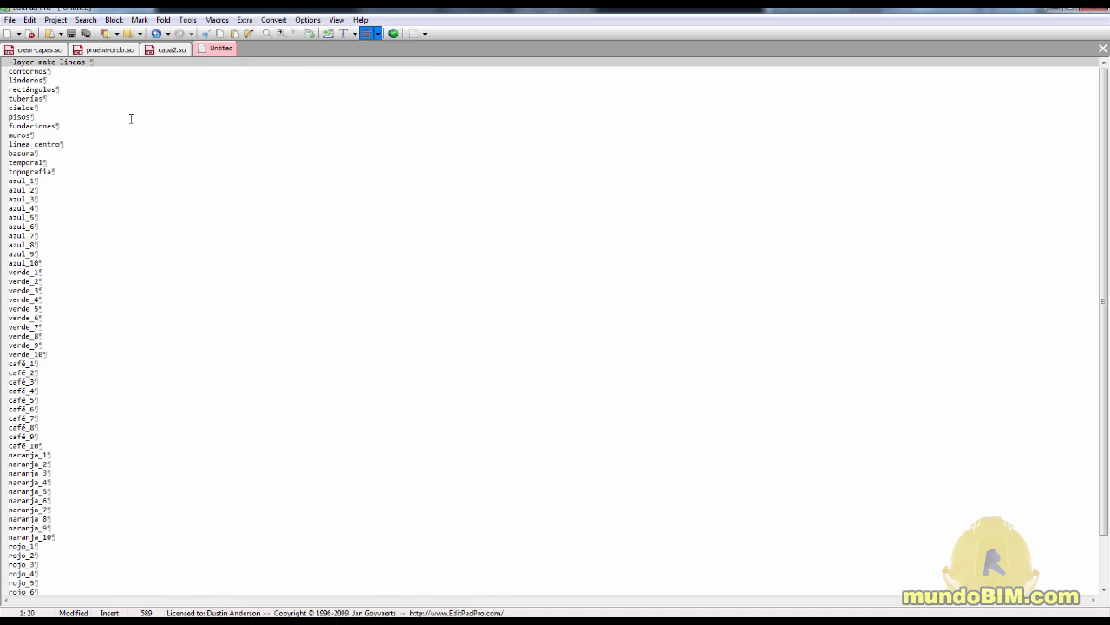
key("Home")
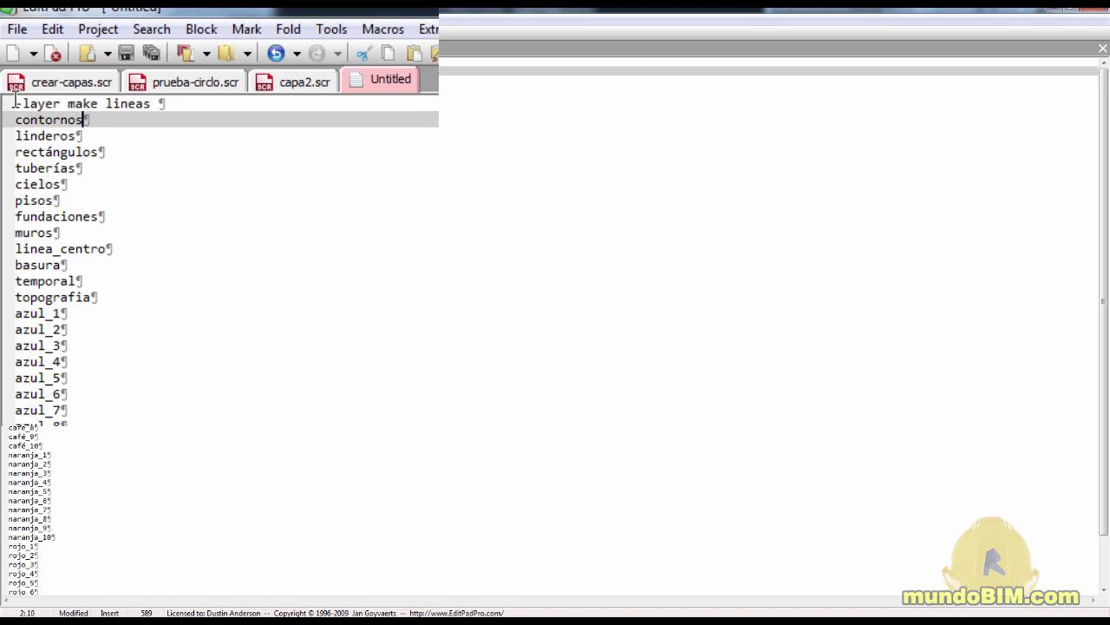
key("shift+End")
left_click(245, 172)
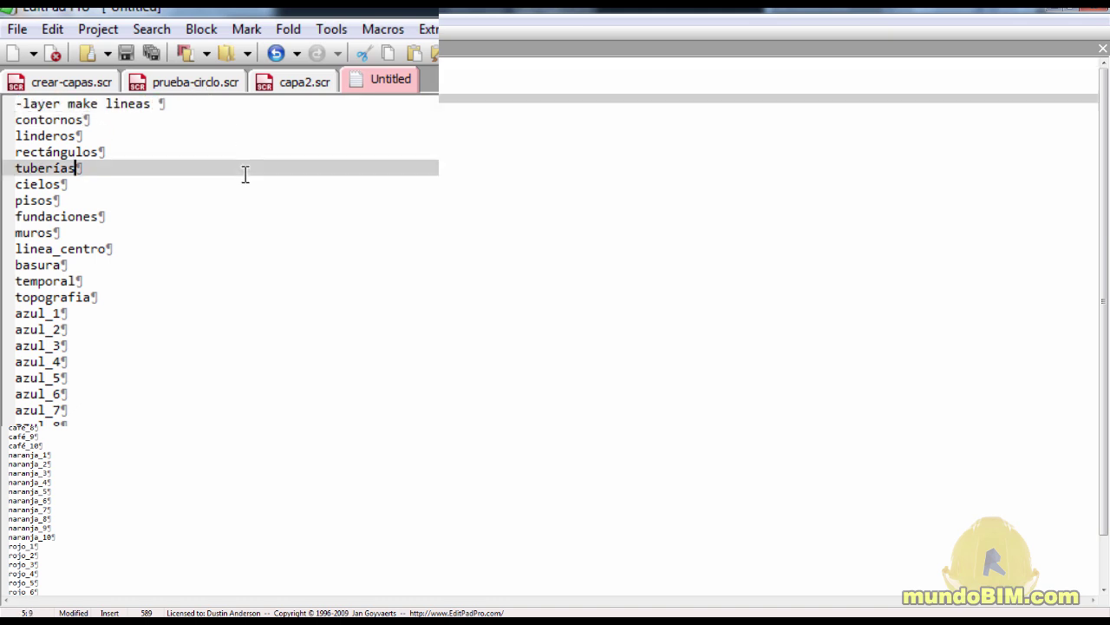
left_click(135, 121)
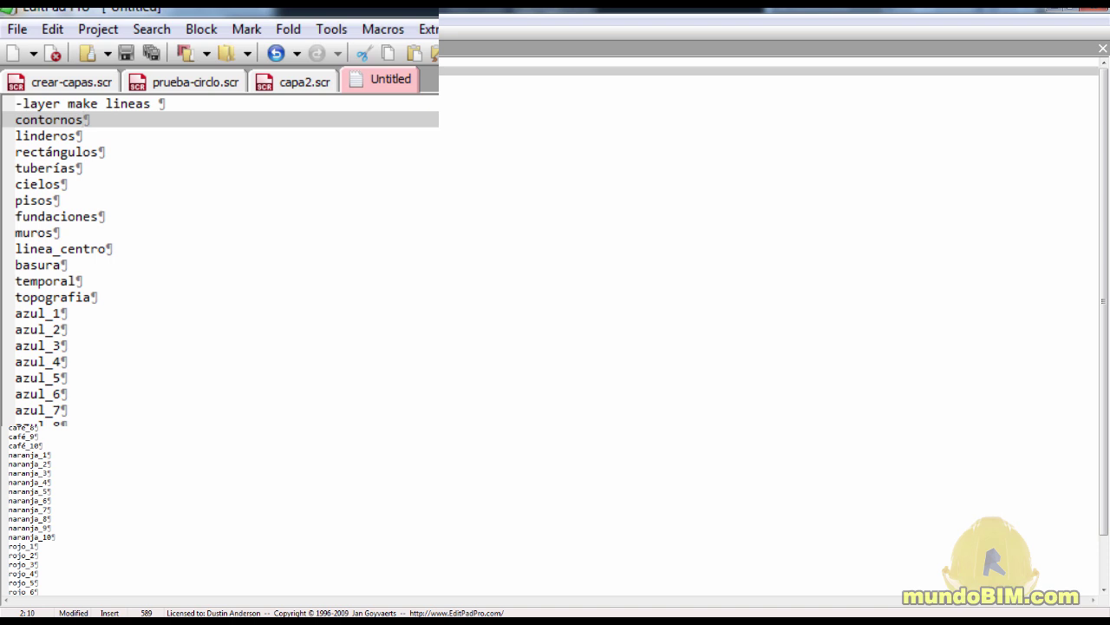
Step: Replace every line start, searched as the regular expression ^, with "-layer make " throughout the file
key("ctrl+f")
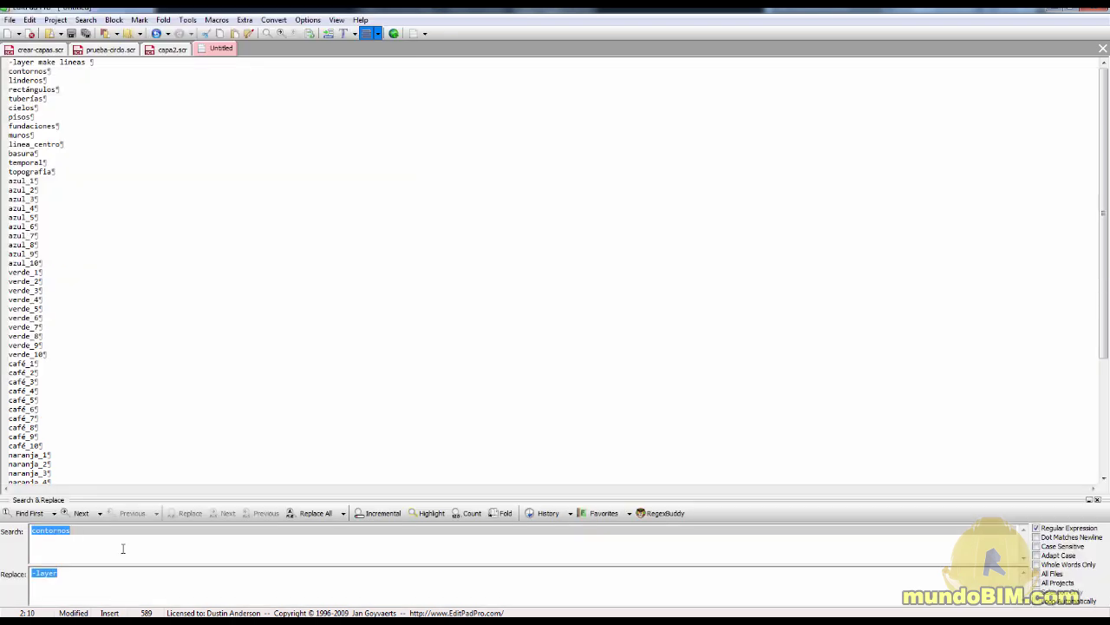
left_click(122, 548)
double_click(122, 549)
type("^")
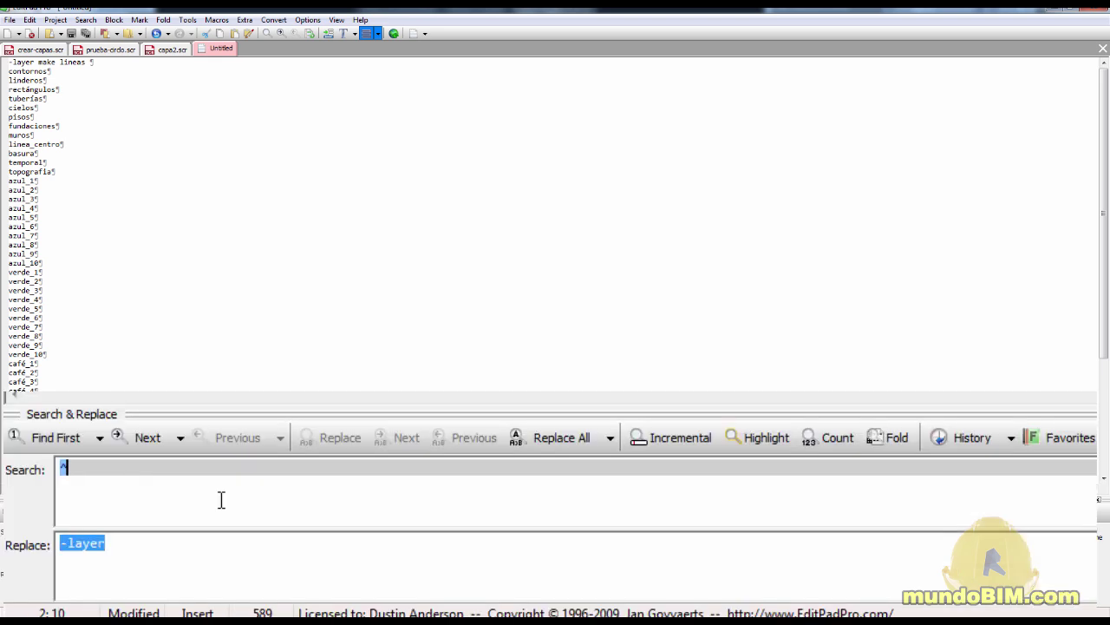
left_click(189, 551)
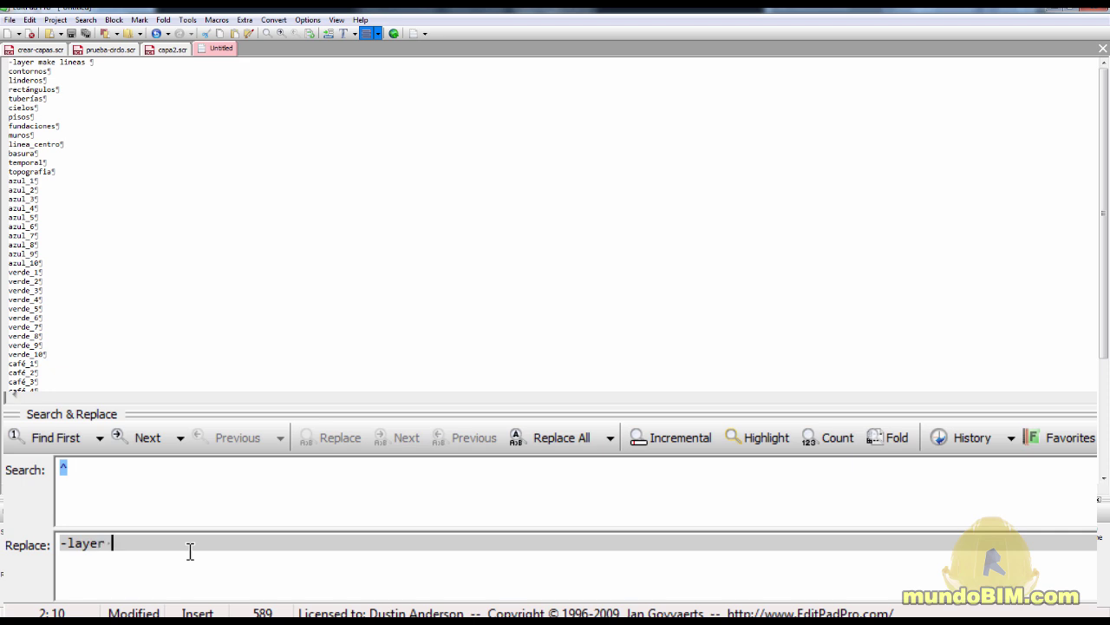
type("make")
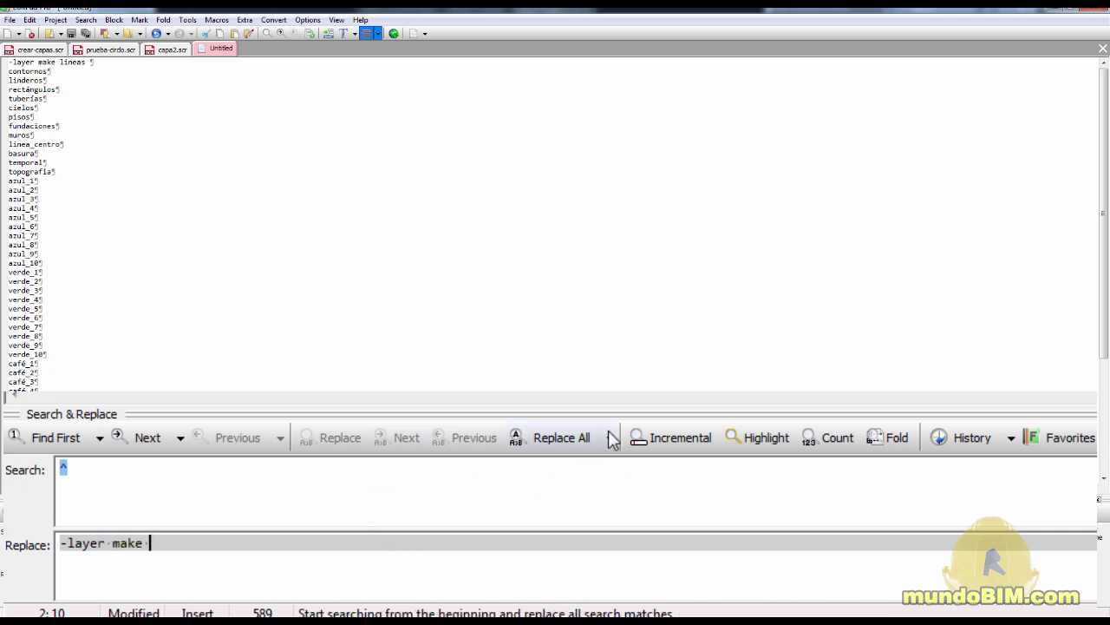
left_click(569, 431)
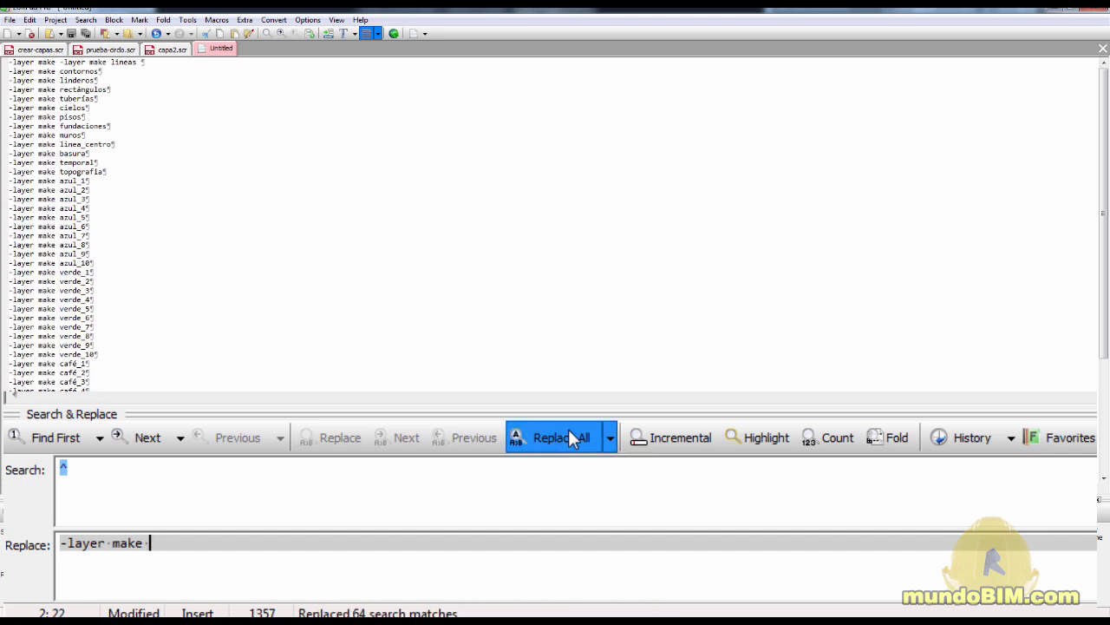
Step: Delete the leftover "-layer make" text from the empty last line below rojo_10
left_click(300, 243)
scroll(90, 300, "down", 6)
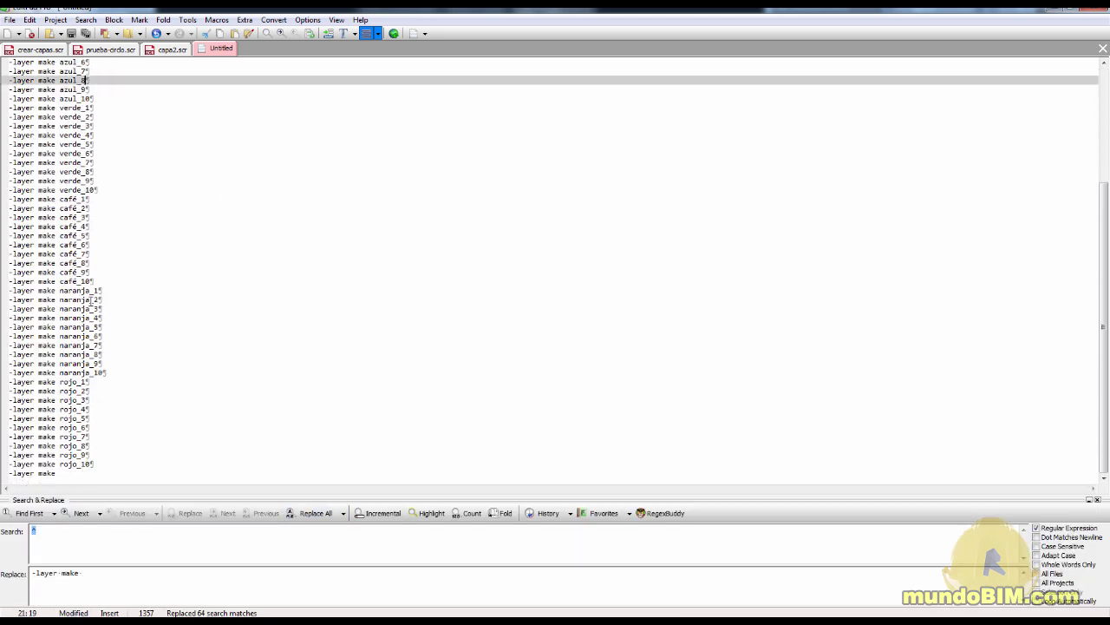
left_click(102, 471)
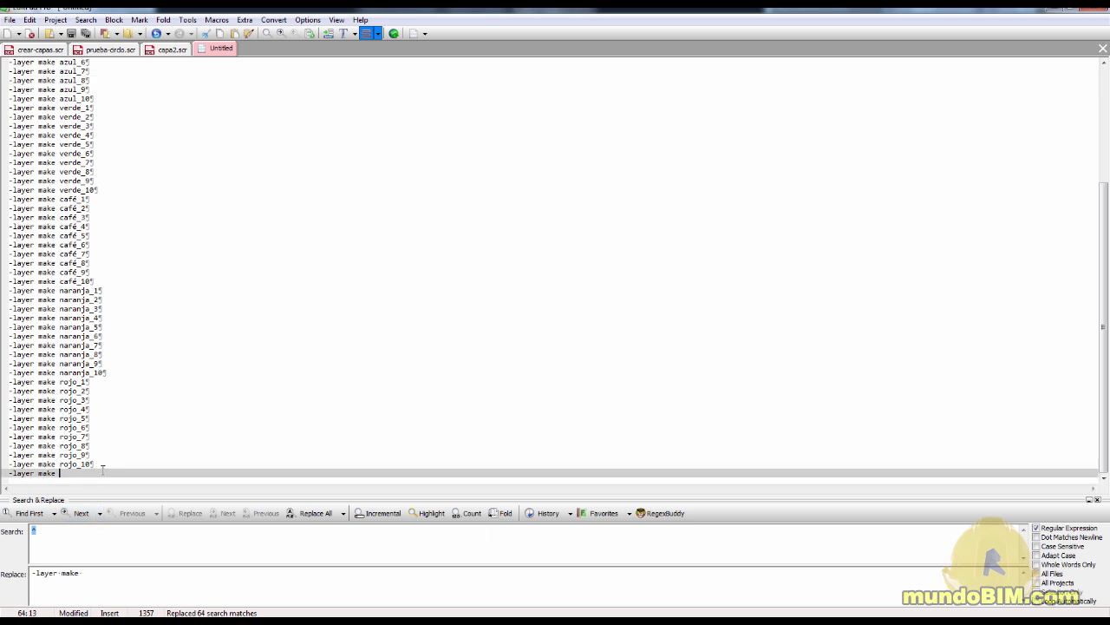
key("Home")
key("shift+End")
key("Delete")
Step: Remove the trailing space after lineas at the end of the first line
scroll(102, 469, "up", 6)
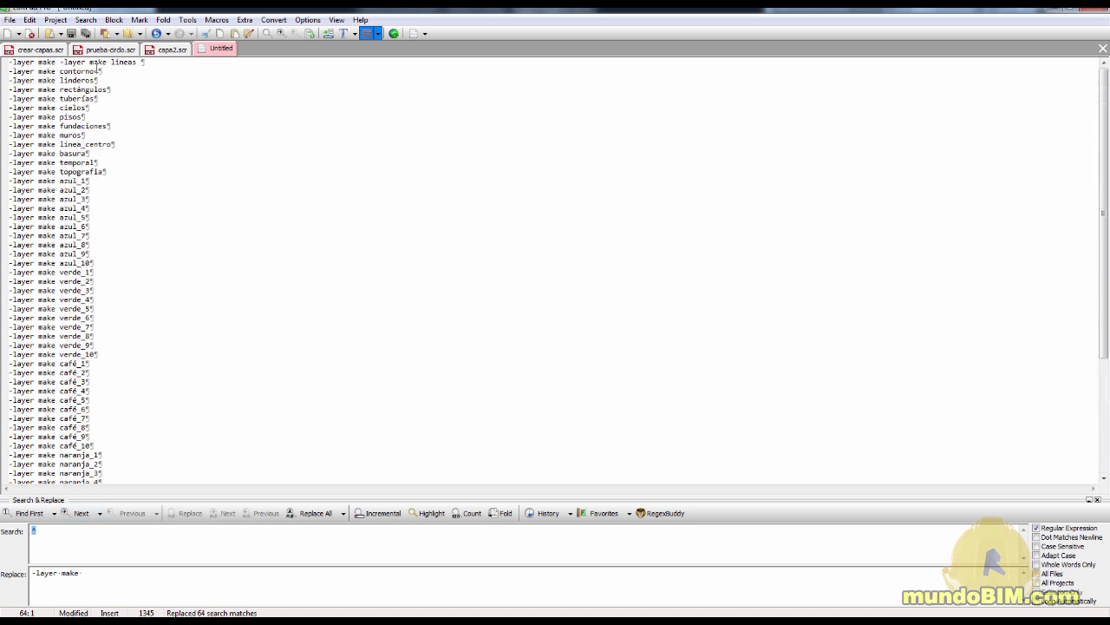
left_click(137, 62)
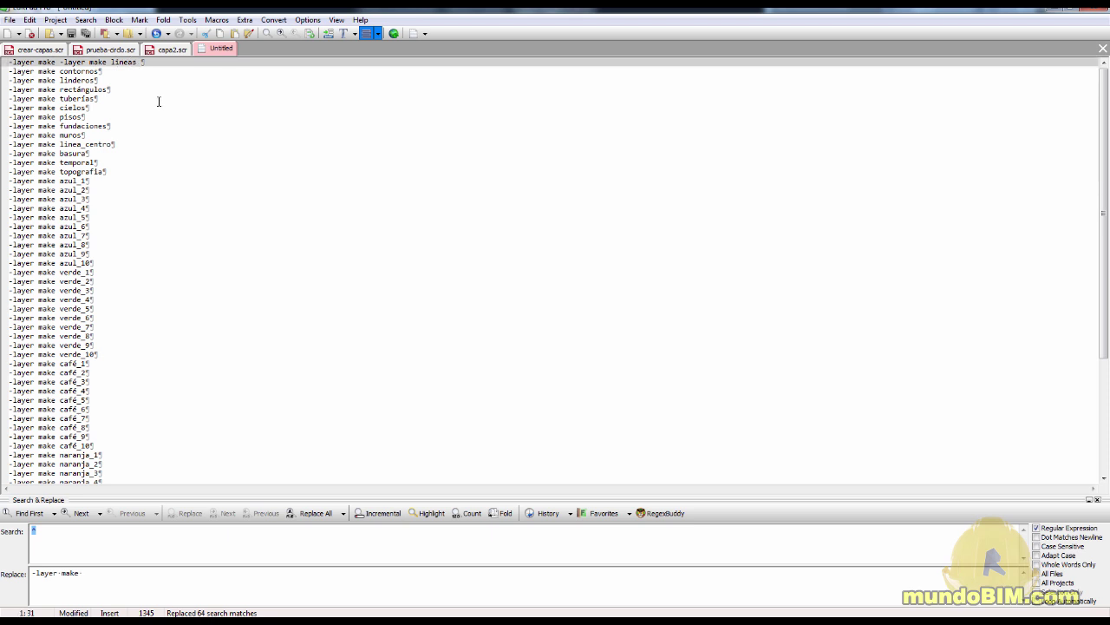
key("Delete")
left_click(99, 72)
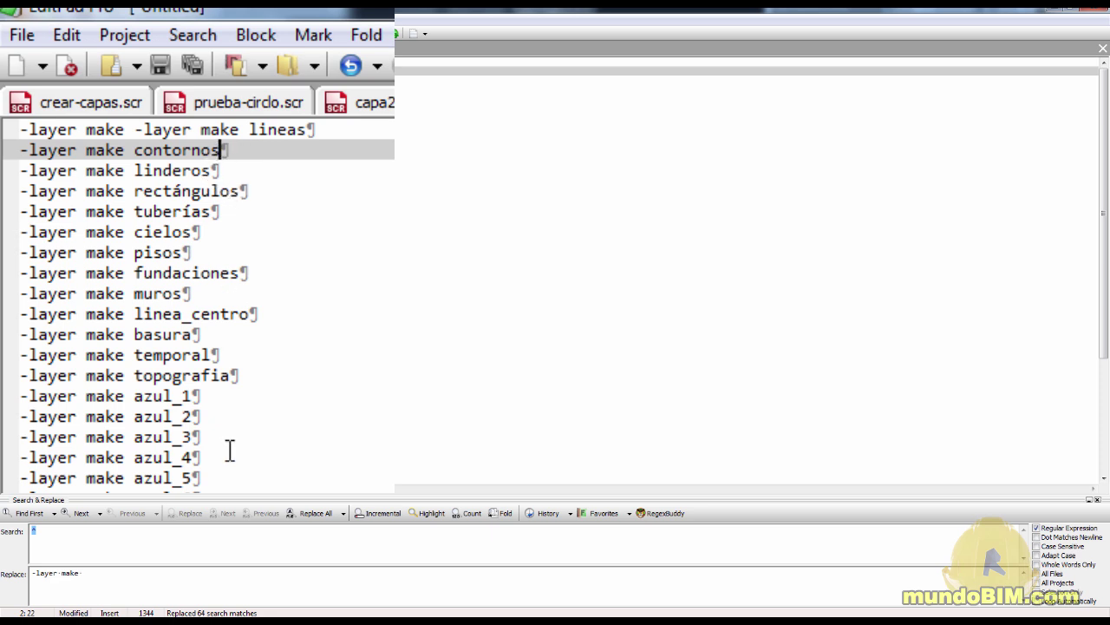
Step: Replace every line end, searched as the regular expression $, with a single space throughout the file
left_click(94, 535)
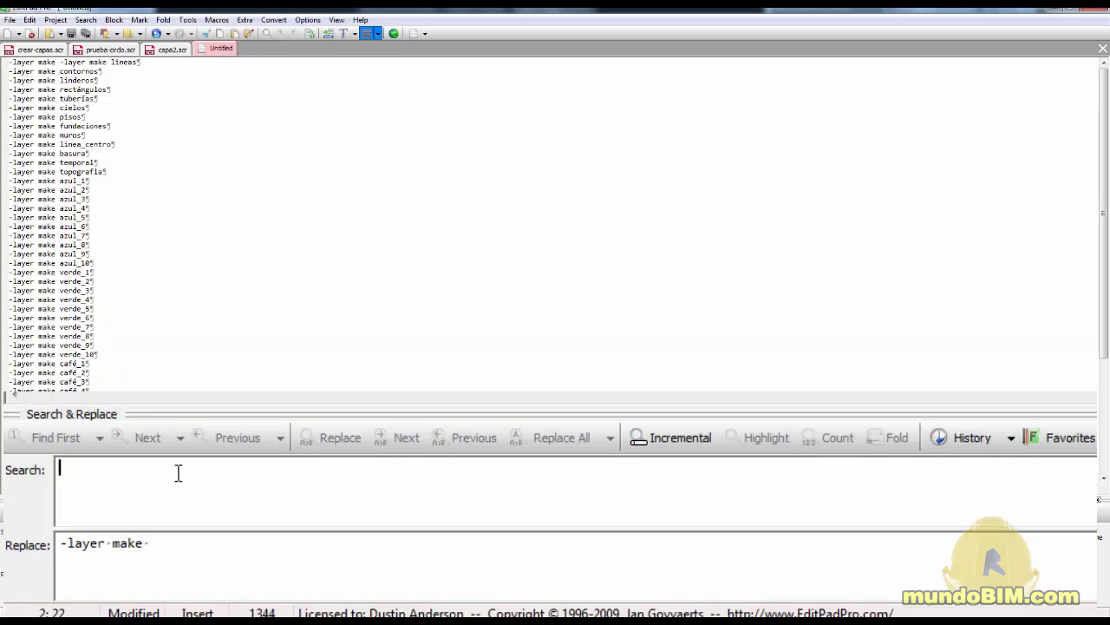
type("$")
left_click(203, 543)
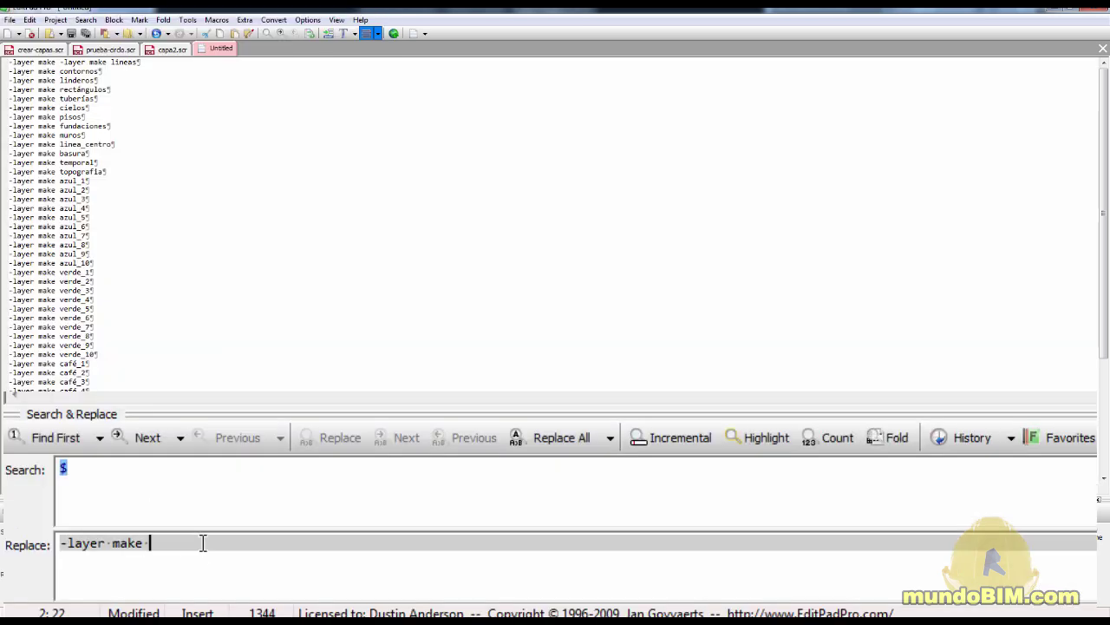
key("ctrl+a")
key("BackSpace")
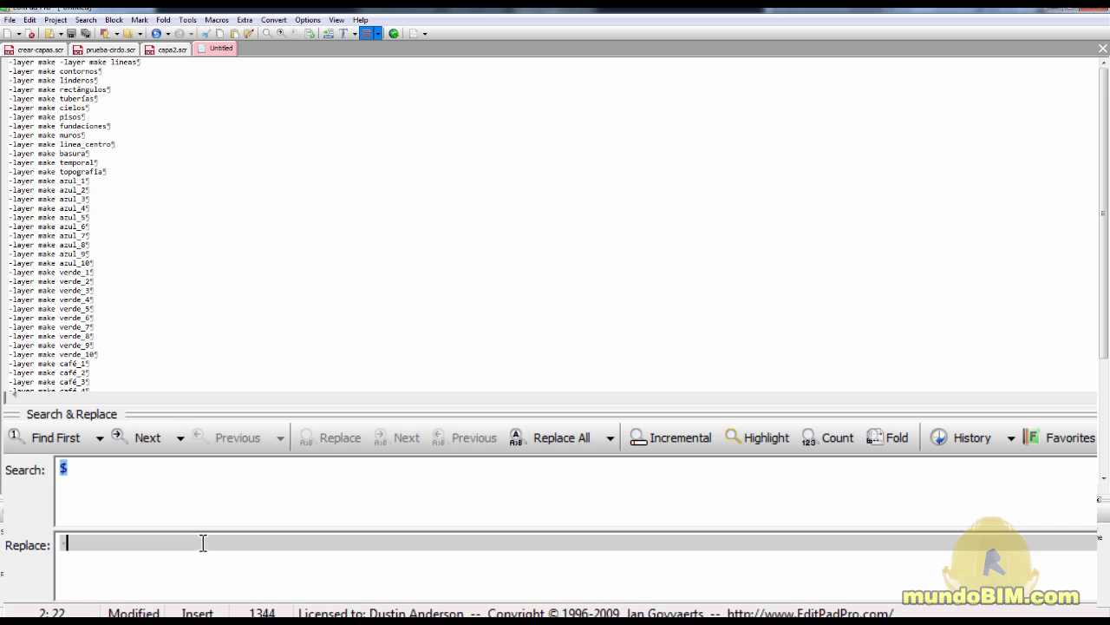
left_click(568, 436)
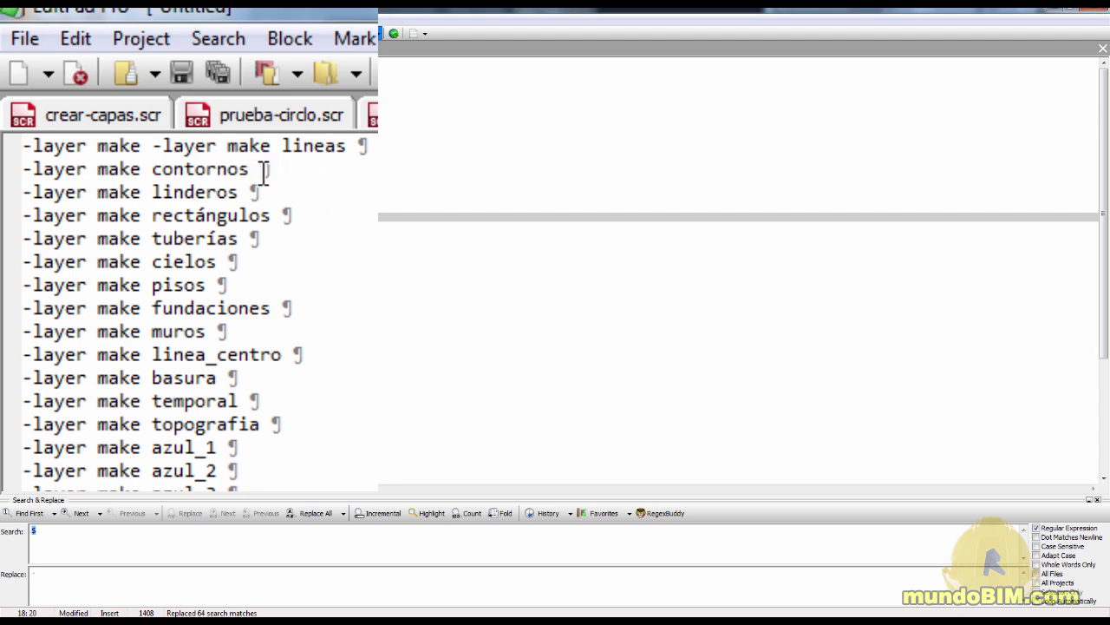
Step: Save the file as crear-capas.scr in the scripts folder
left_click(25, 40)
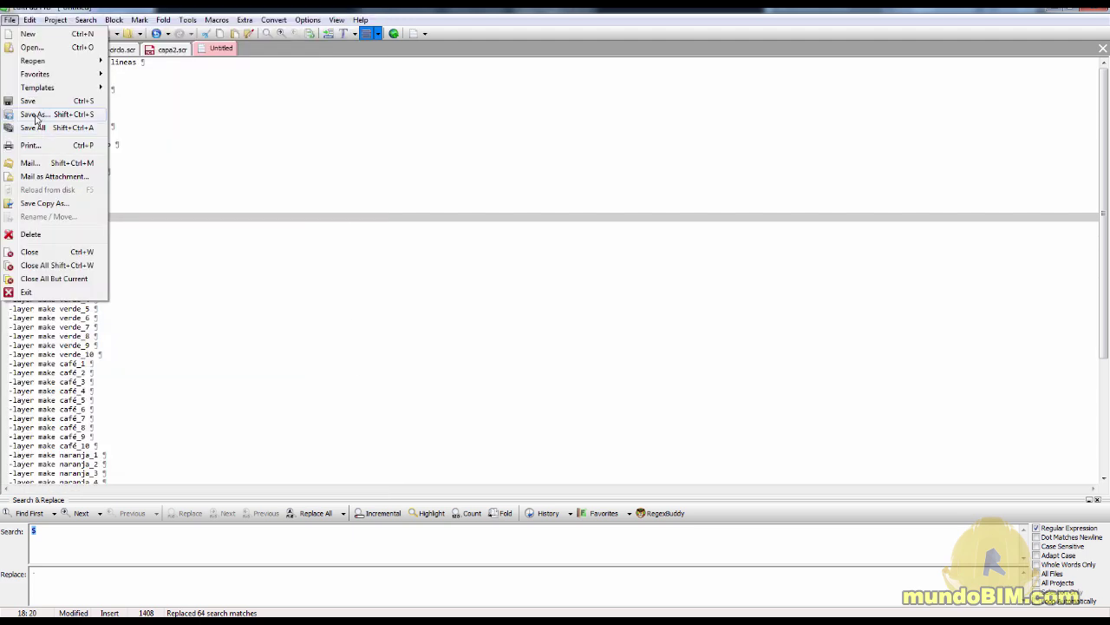
left_click(83, 281)
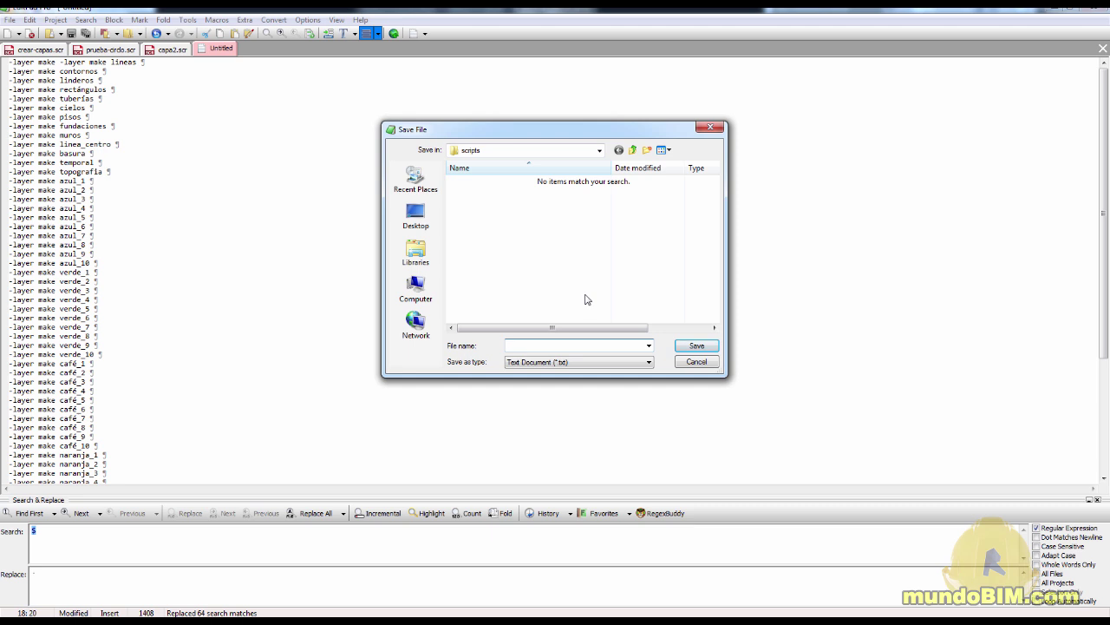
type("crear-capas")
type(".scr")
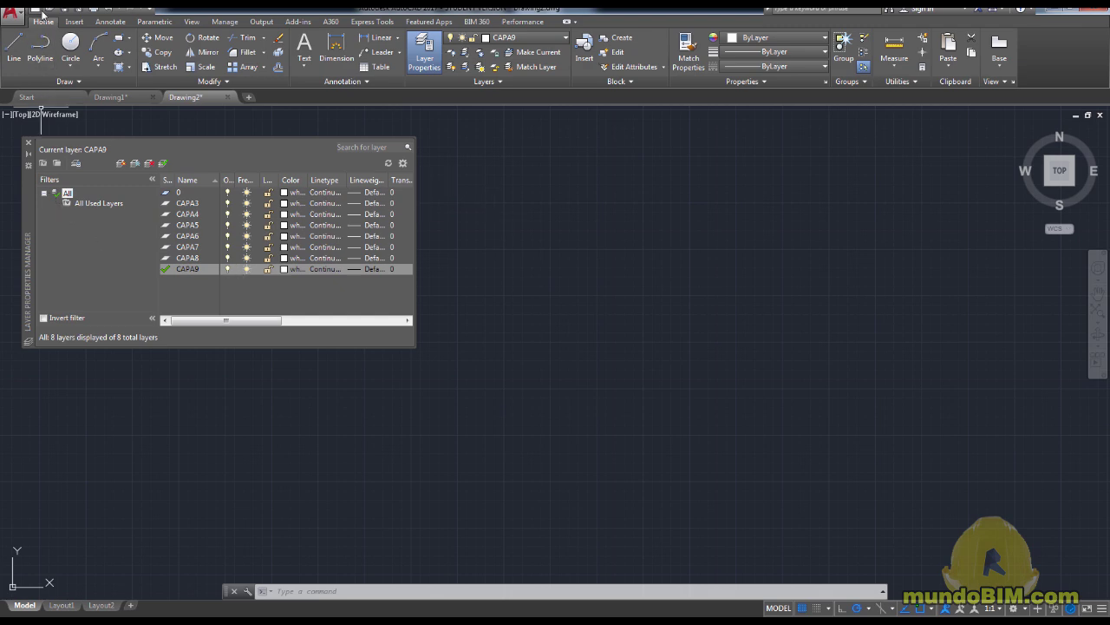
Step: Switch to AutoCAD, create a new drawing from the acadiso template and run the crear-capas script in it
left_click(38, 10)
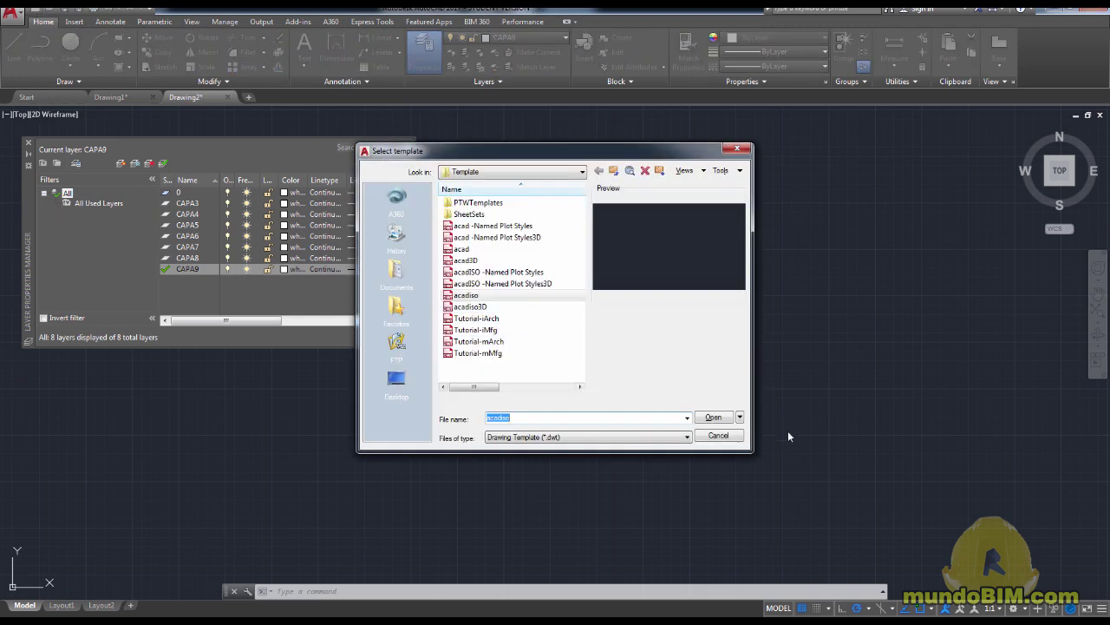
left_click(714, 418)
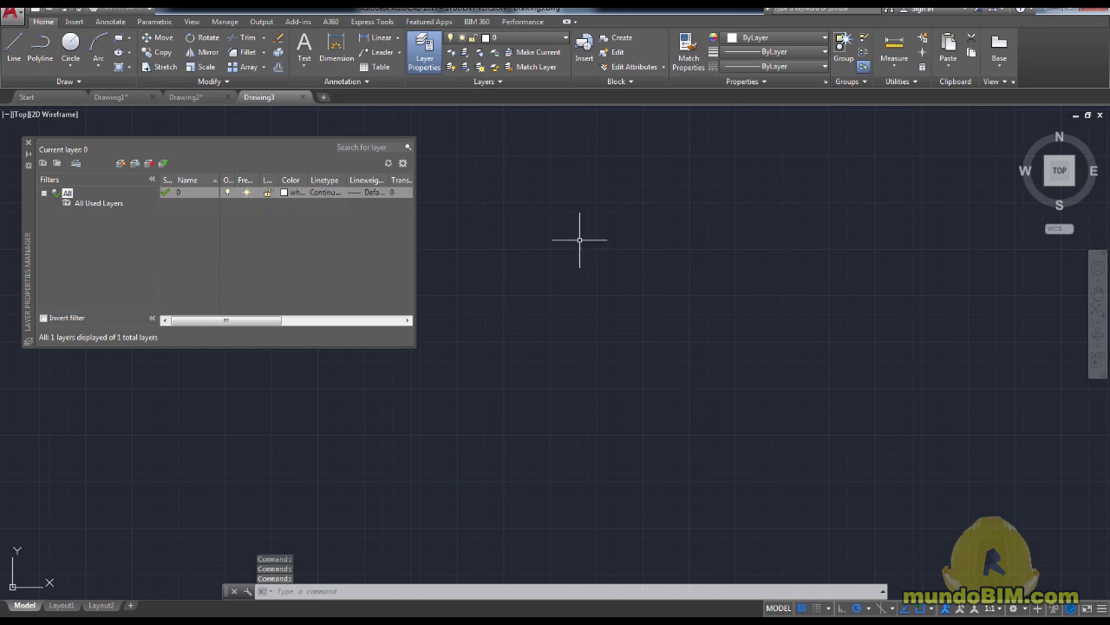
type("l")
type("cr")
key("Return")
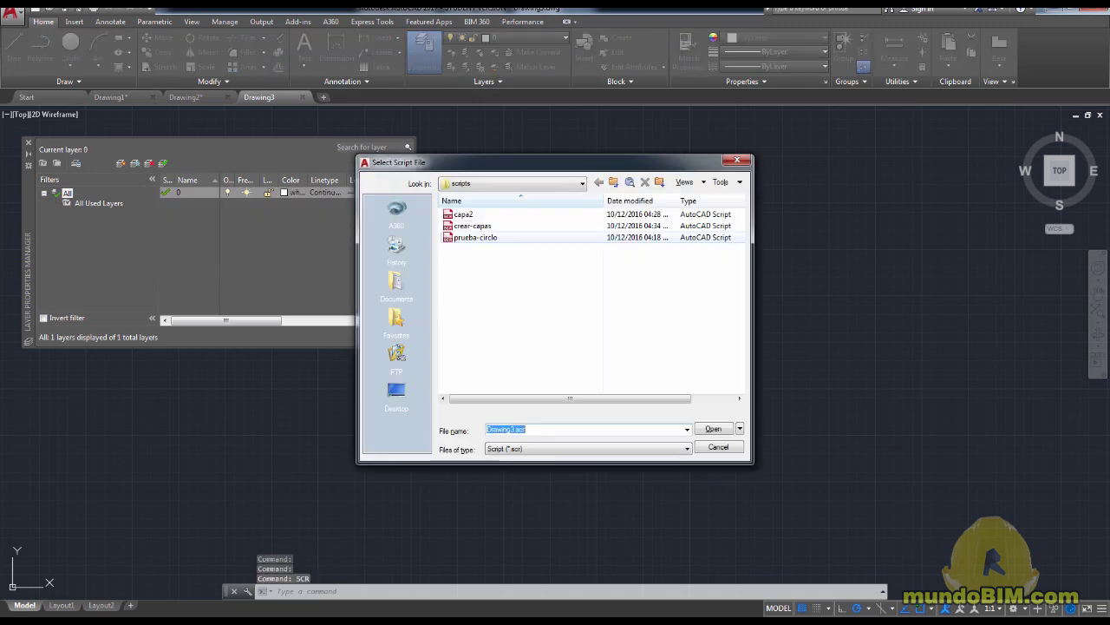
left_click(473, 225)
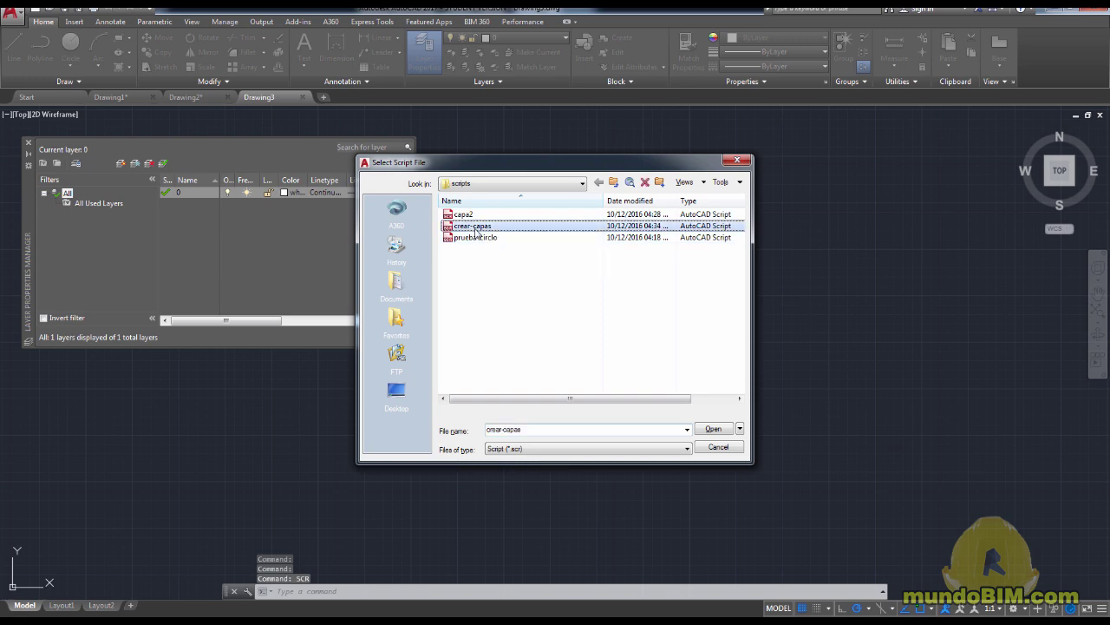
left_click(718, 431)
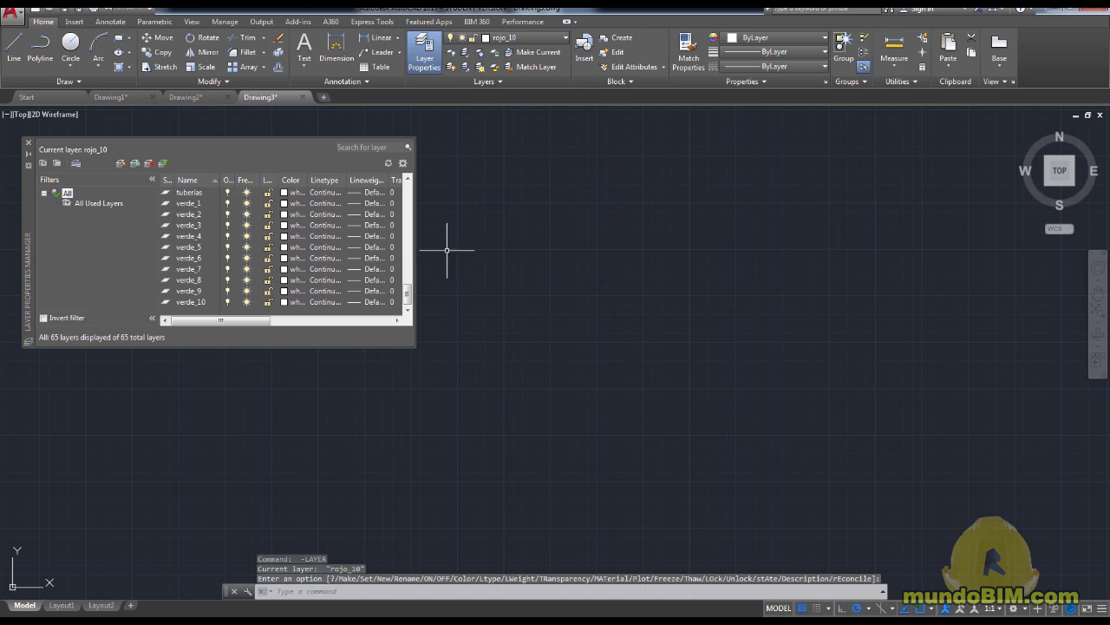
Step: Enlarge the Layer Properties Manager and look through the list of layers created by the script
mouse_move(408, 296)
left_mouse_down()
mouse_move(406, 196)
mouse_move(408, 299)
mouse_move(389, 243)
mouse_move(401, 308)
left_mouse_up()
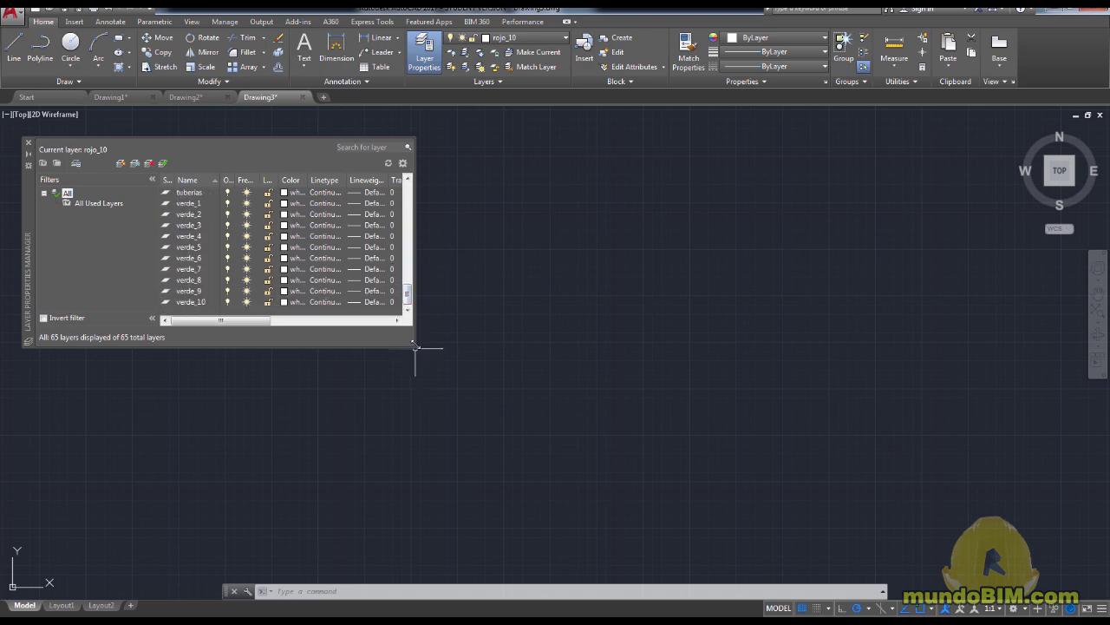
left_click_drag(415, 347, 655, 412)
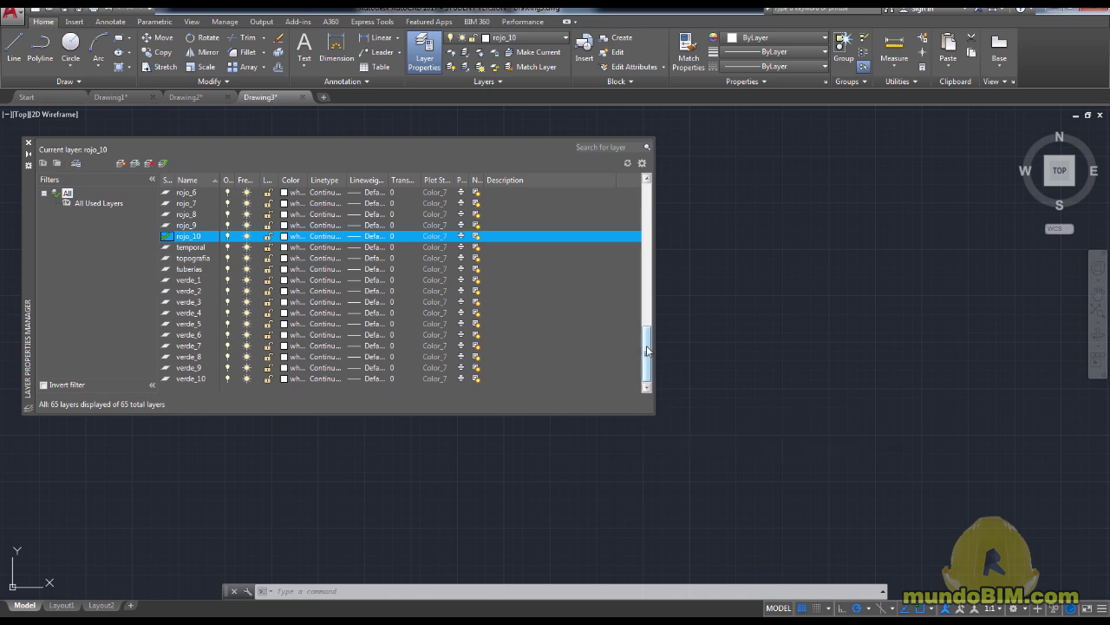
left_click_drag(647, 349, 647, 269)
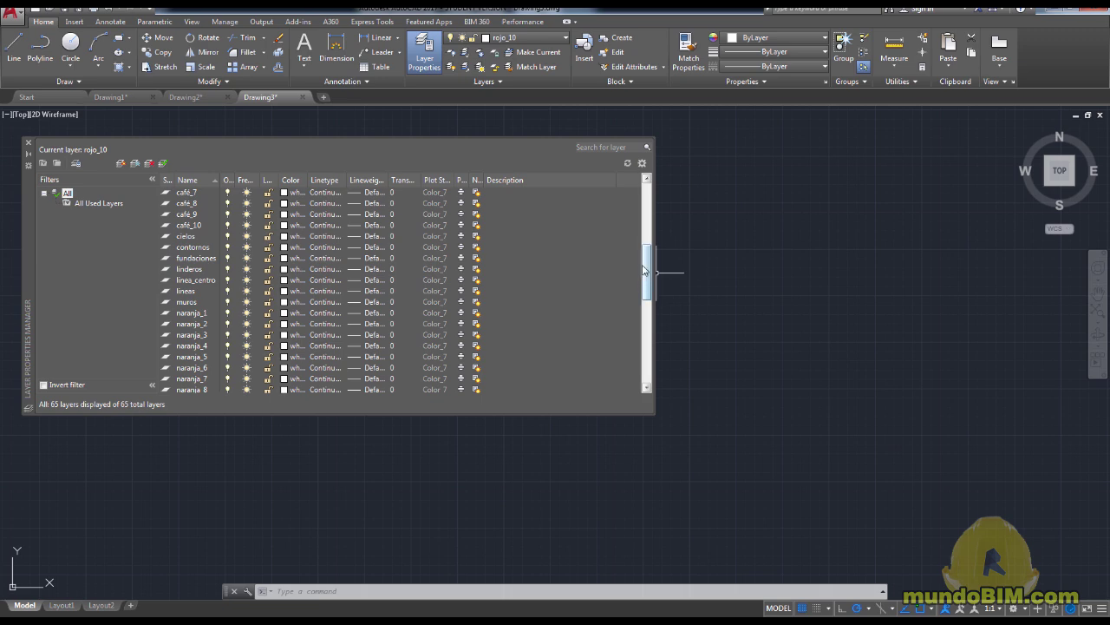
left_click_drag(648, 272, 647, 309)
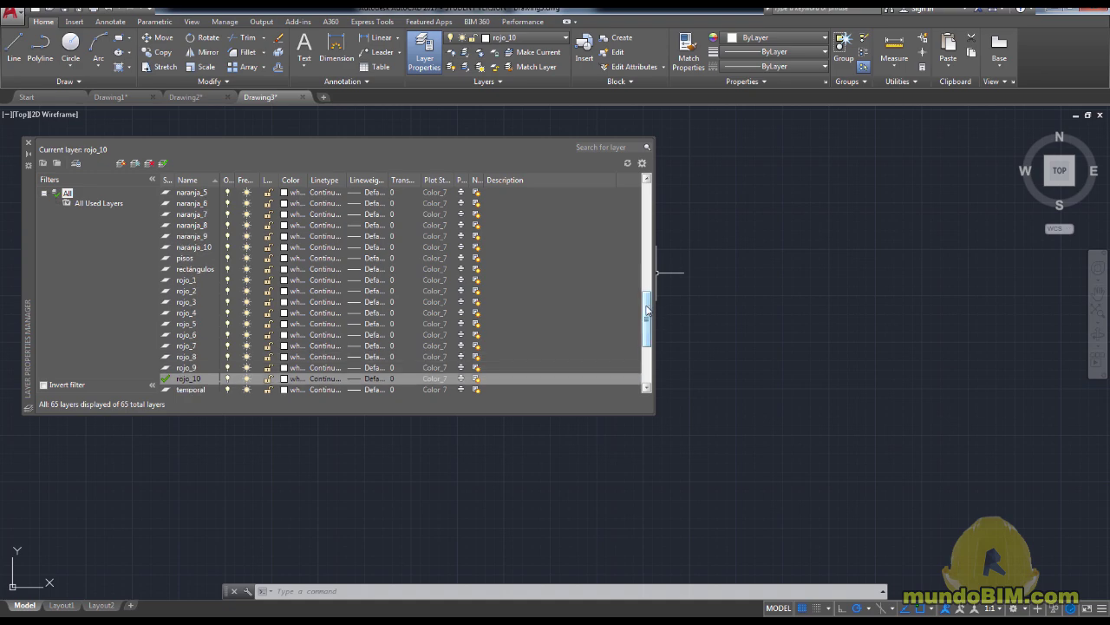